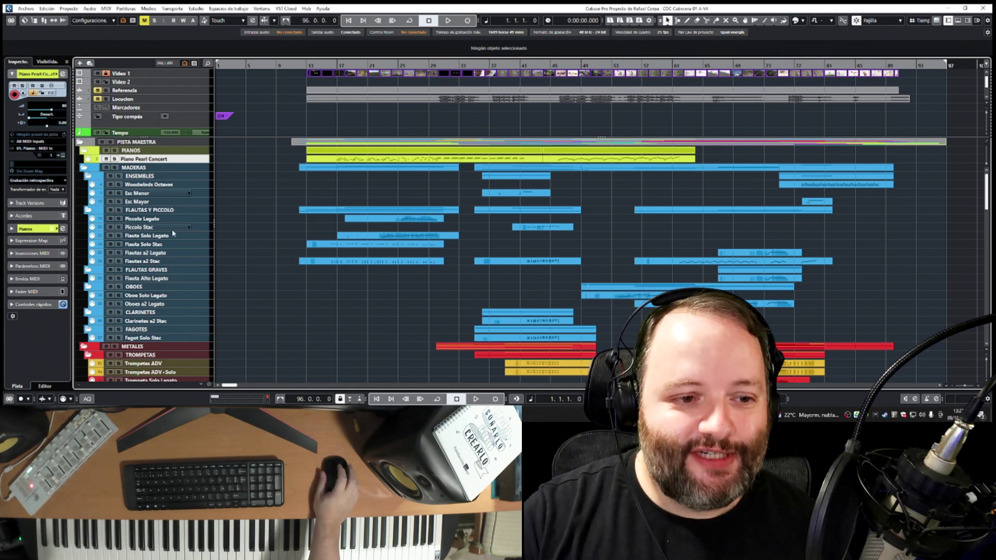
# Step: Look over the orchestral template's whole track list, from the piano and woodwinds down to the choirs, ethnic instruments and synths
pyautogui.scroll(-15, 166, 195)
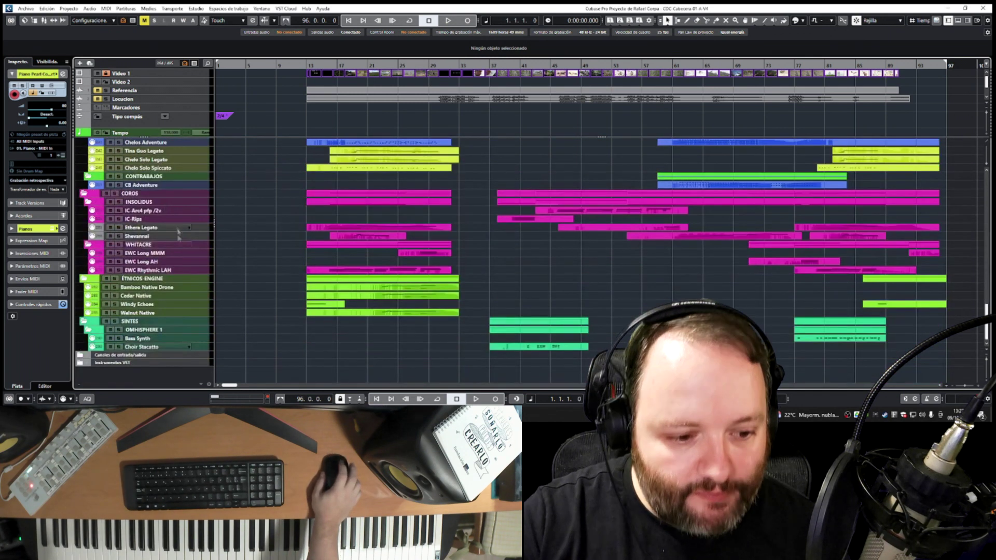
pyautogui.scroll(15, 183, 340)
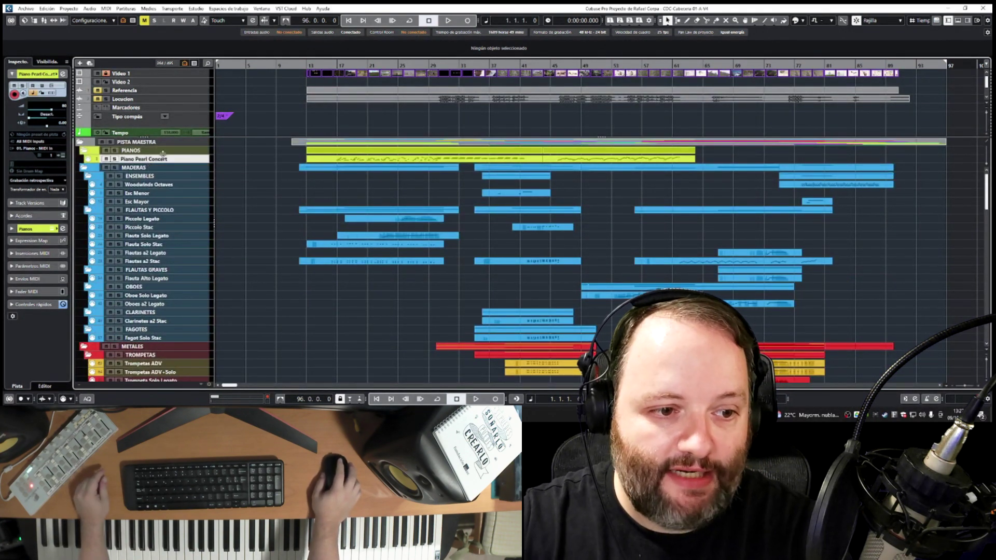
pyautogui.scroll(-15, 154, 168)
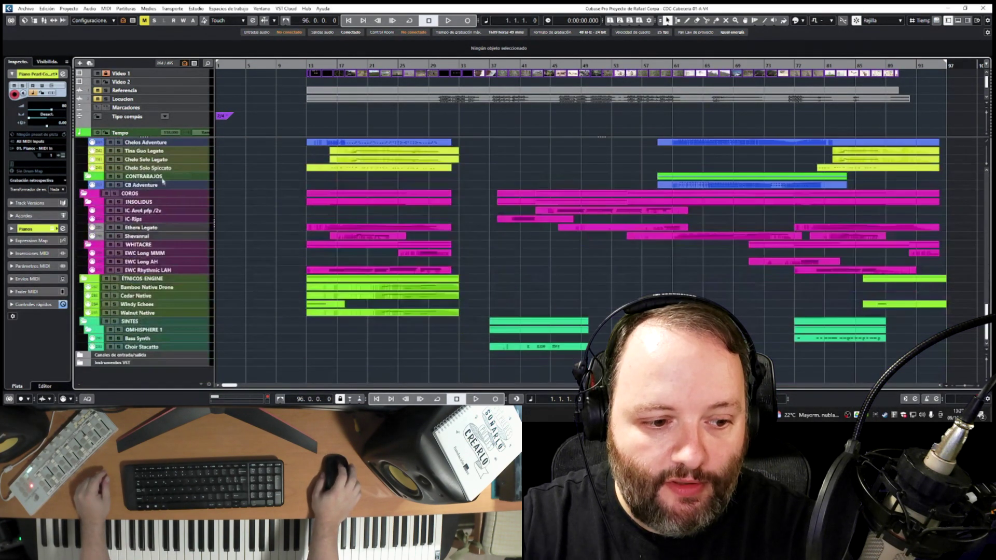
pyautogui.scroll(15, 168, 228)
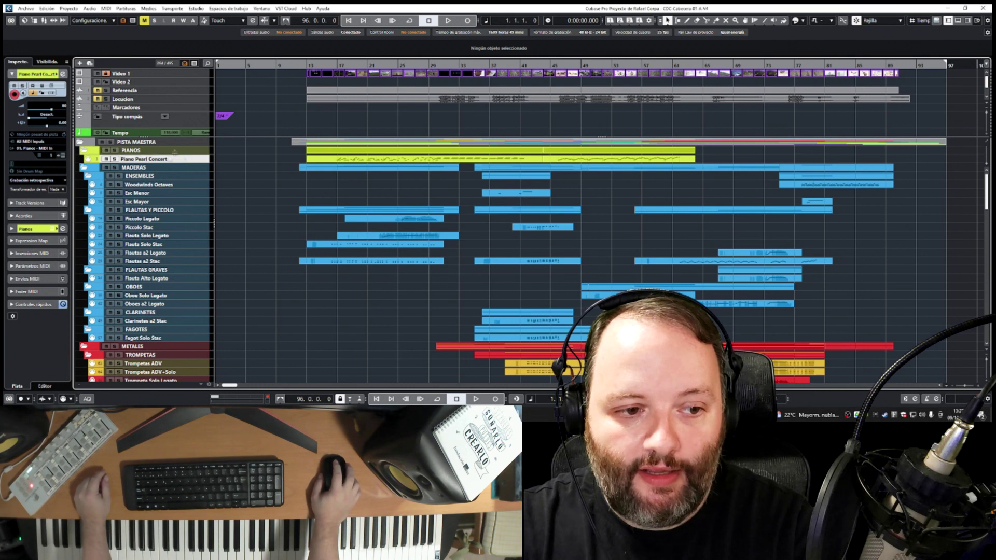
pyautogui.scroll(-2, 150, 163)
pyautogui.scroll(-5, 150, 170)
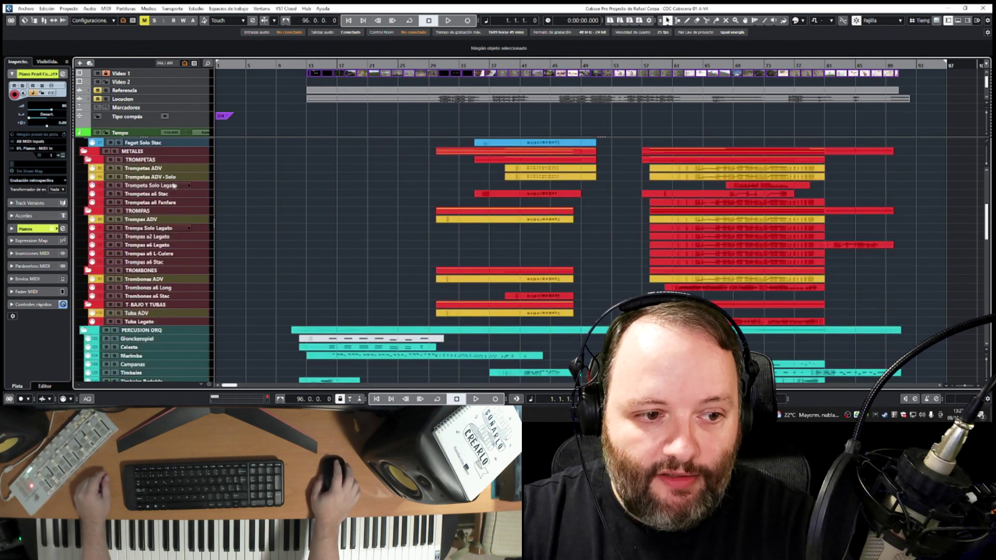
pyautogui.scroll(-7, 175, 216)
pyautogui.scroll(2, 158, 186)
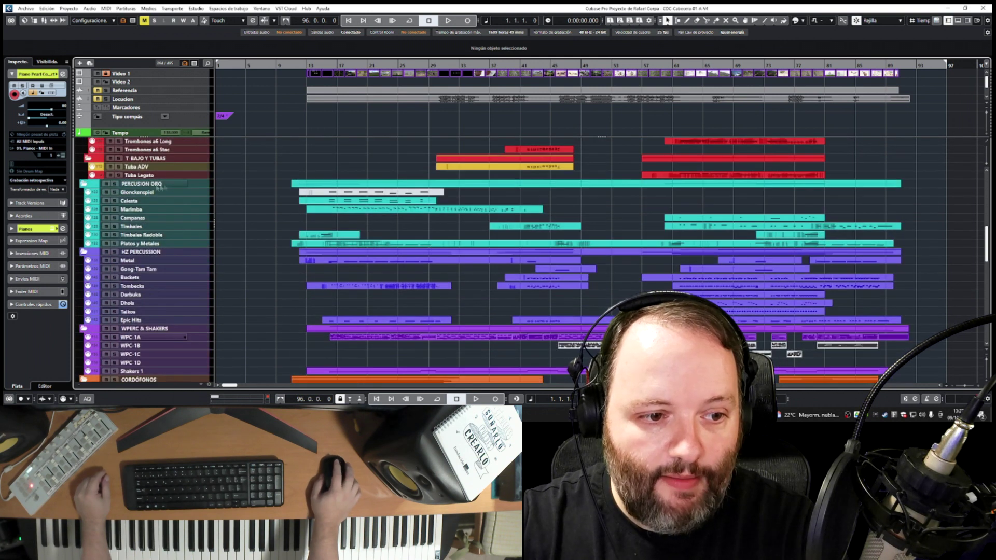
pyautogui.scroll(-4, 170, 230)
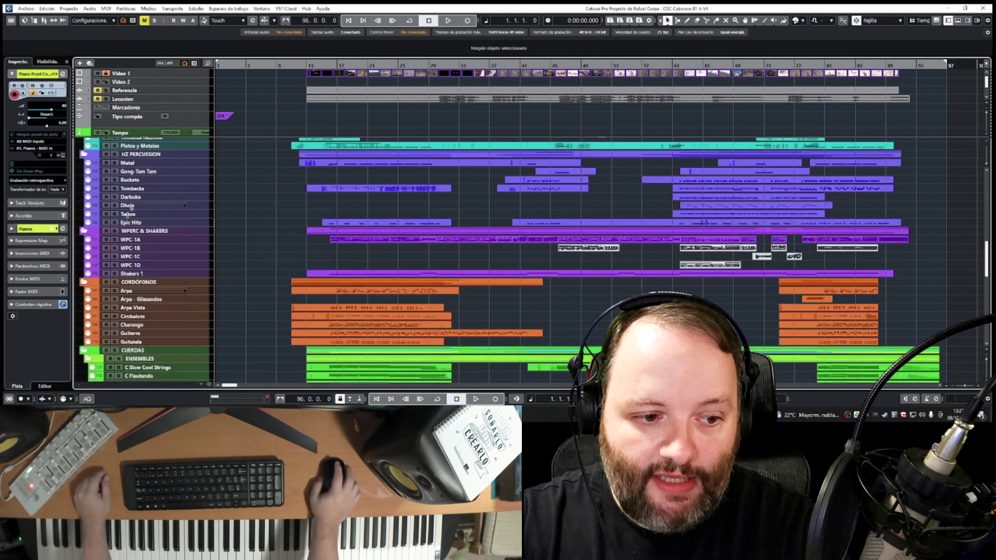
pyautogui.scroll(-4, 176, 214)
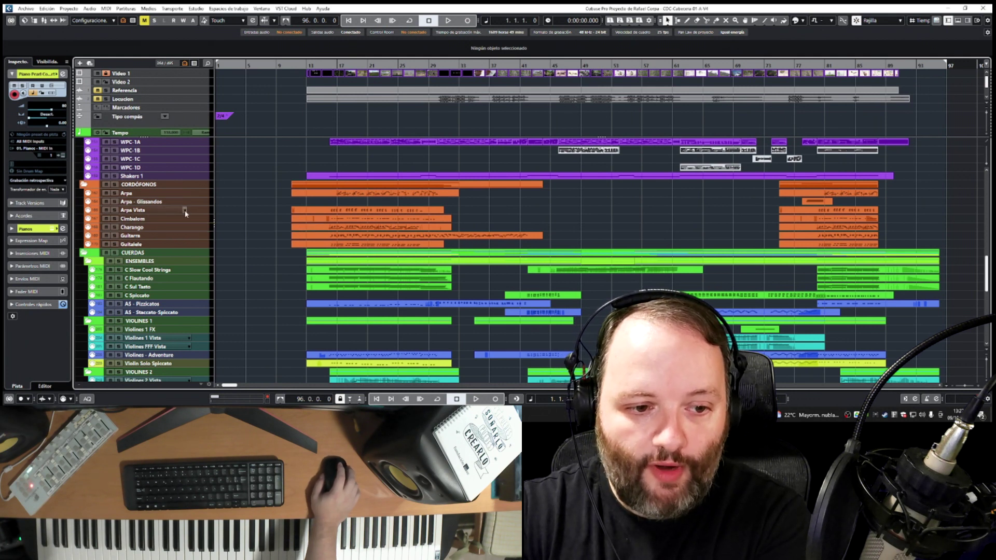
pyautogui.scroll(-4, 186, 220)
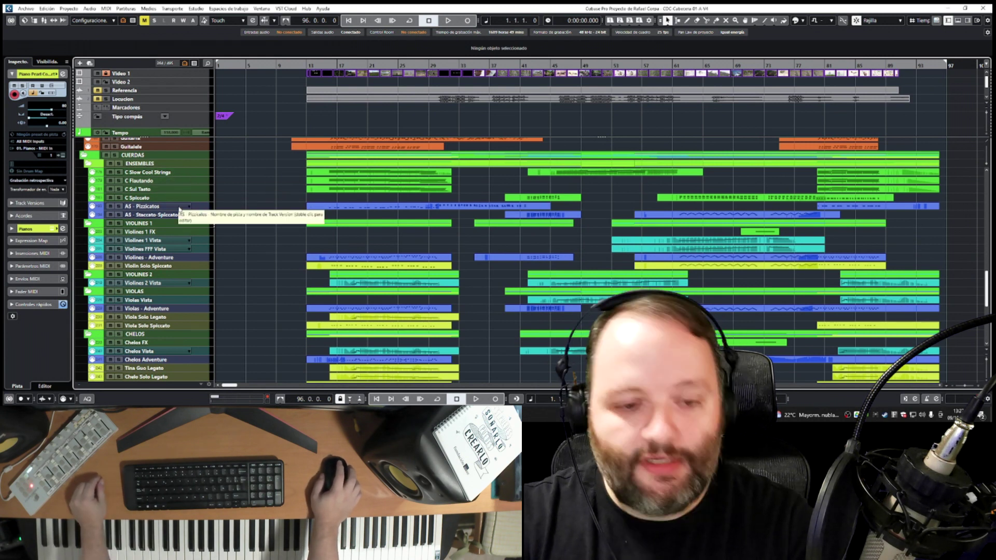
pyautogui.scroll(-9, 179, 209)
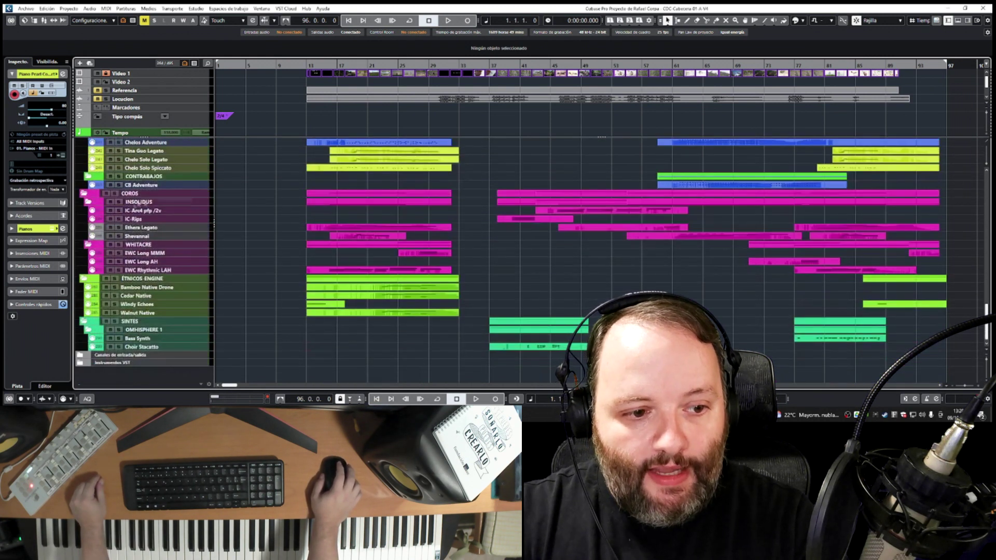
pyautogui.scroll(2, 156, 280)
pyautogui.scroll(-2, 150, 284)
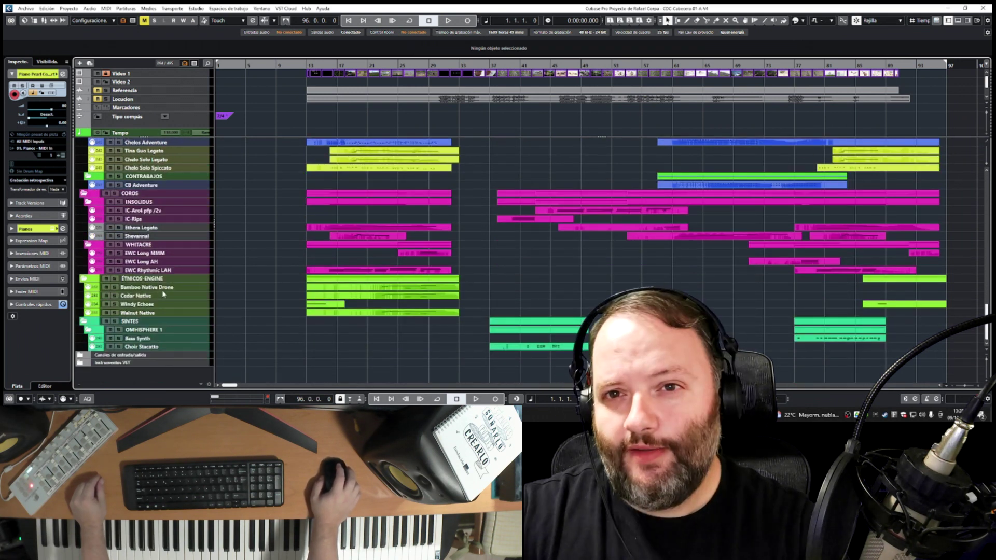
pyautogui.scroll(10, 145, 290)
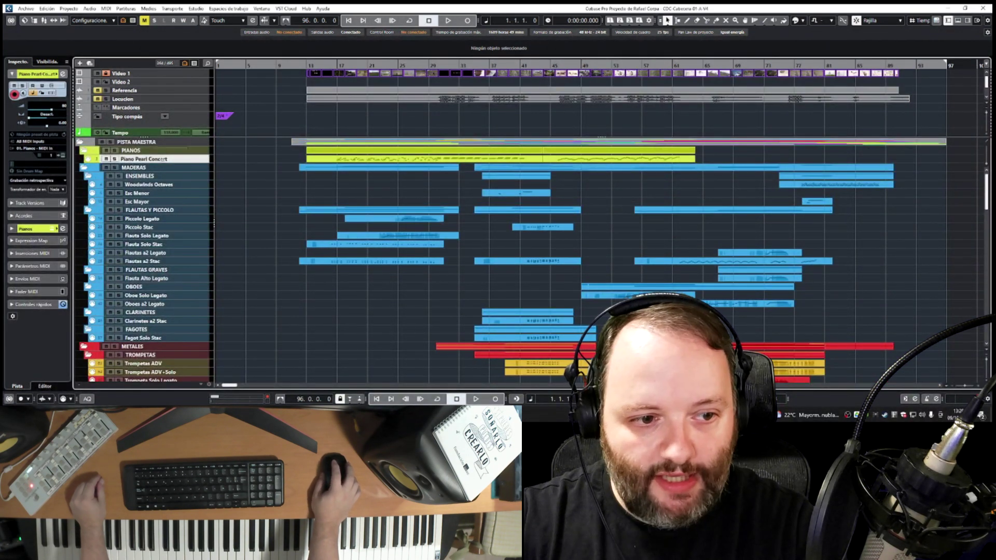
# Step: Solo the Piano Pearl Concert track and listen to it from around bar 16, then from around bar 45
pyautogui.click(114, 159)
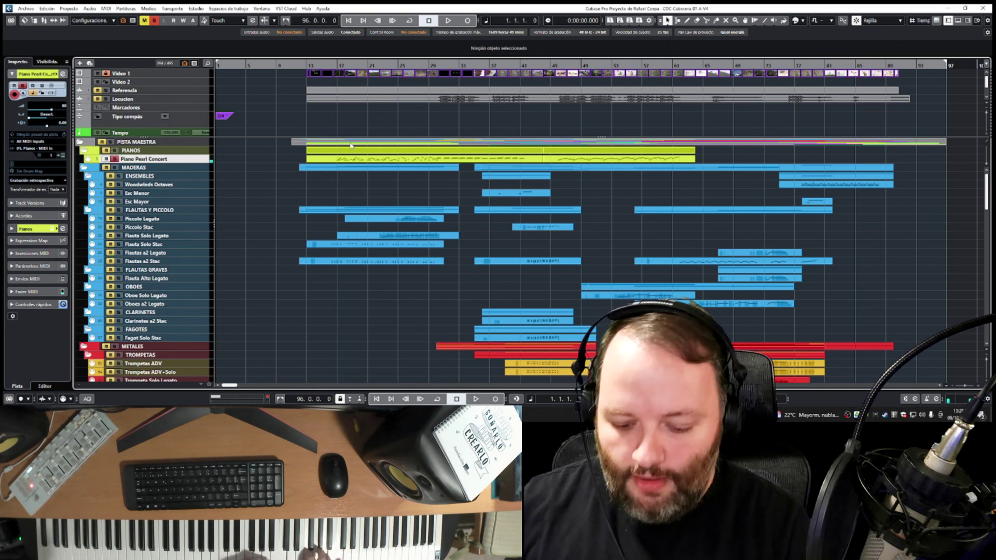
pyautogui.click(330, 67)
pyautogui.press('space')
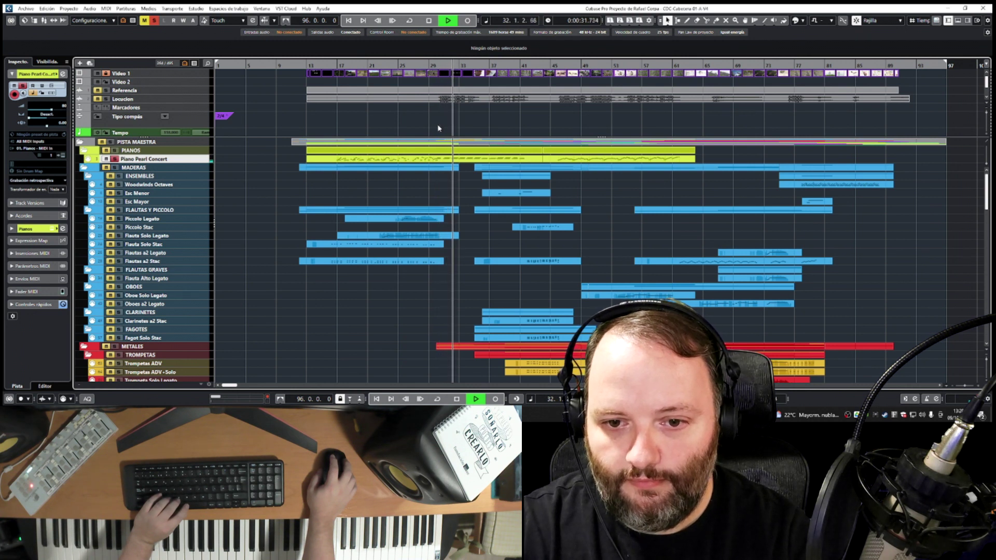
pyautogui.press('space')
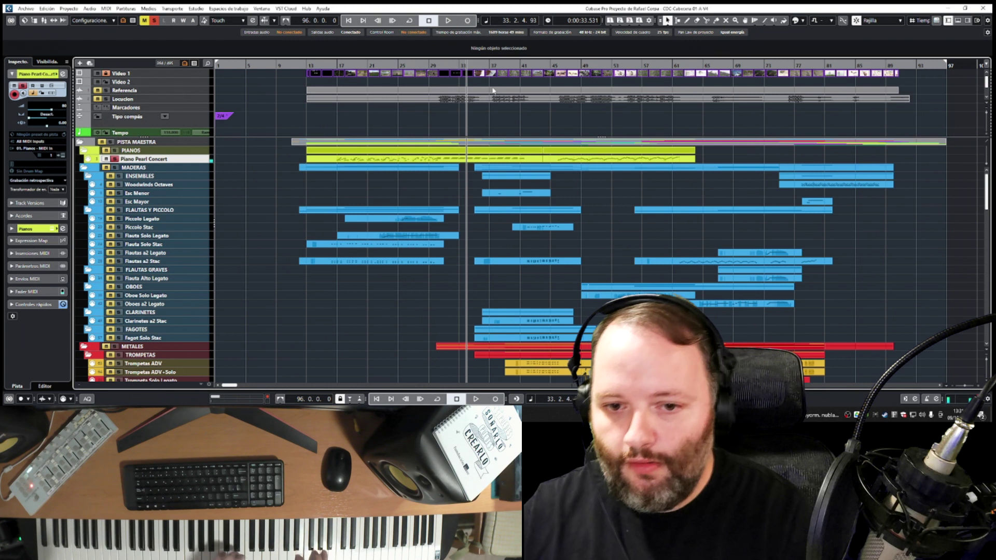
pyautogui.press('space')
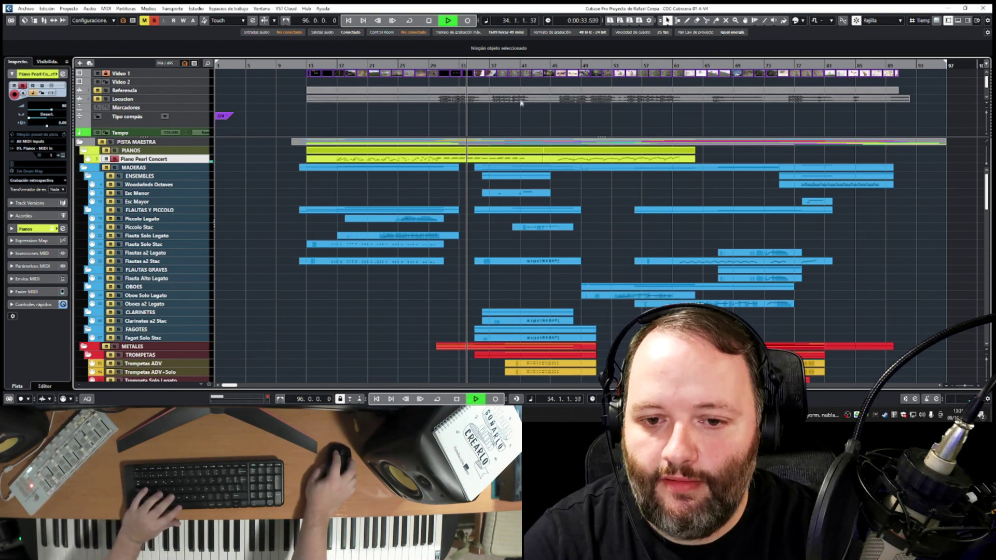
pyautogui.doubleClick(553, 66)
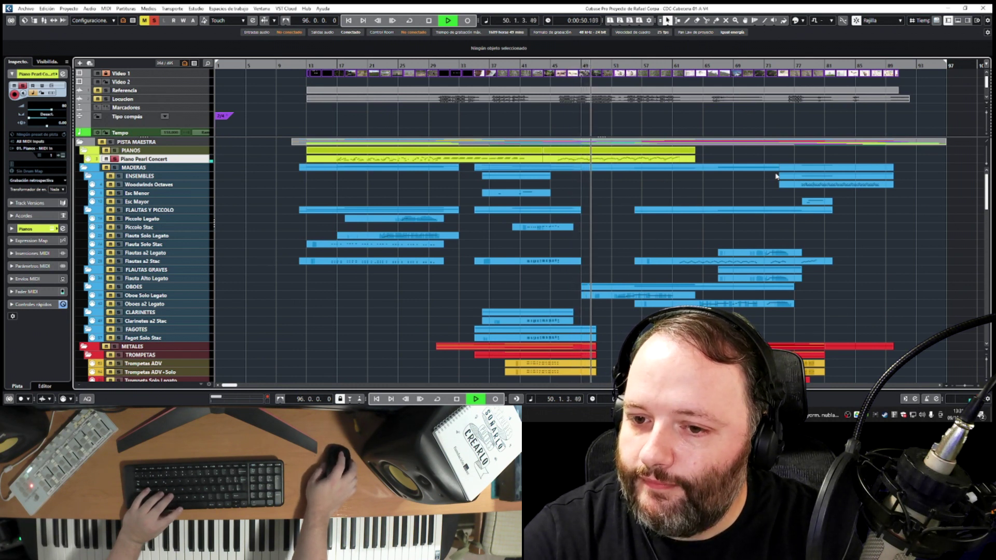
pyautogui.press('space')
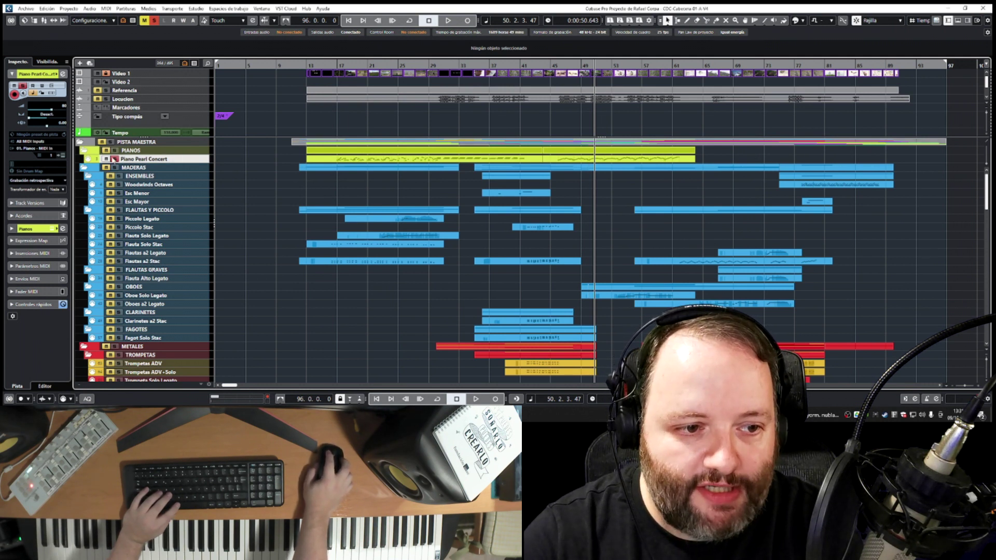
# Step: Turn off the piano's solo and solo the whole MADERAS woodwinds folder
pyautogui.click(114, 159)
pyautogui.click(119, 175)
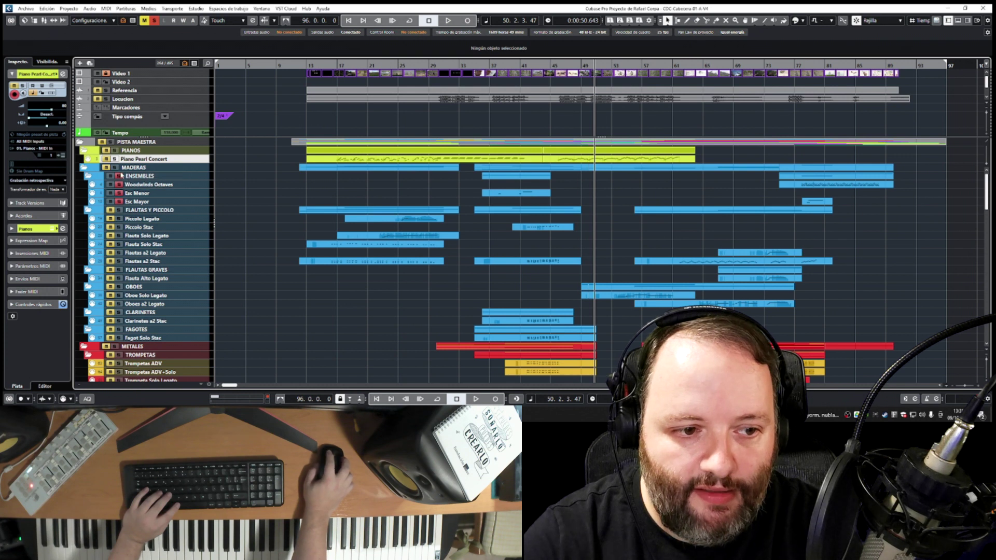
pyautogui.click(122, 176)
pyautogui.scroll(-3, 167, 205)
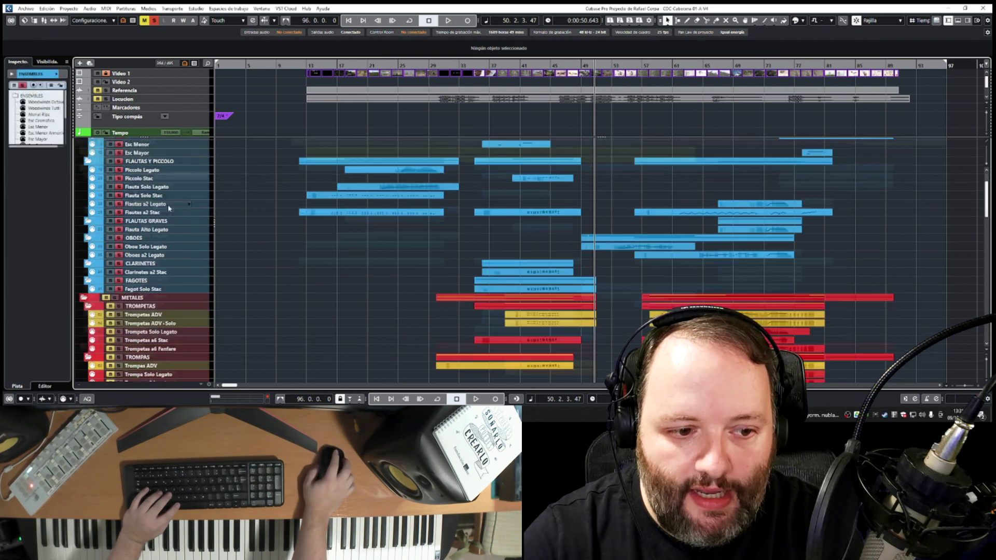
pyautogui.scroll(3, 167, 205)
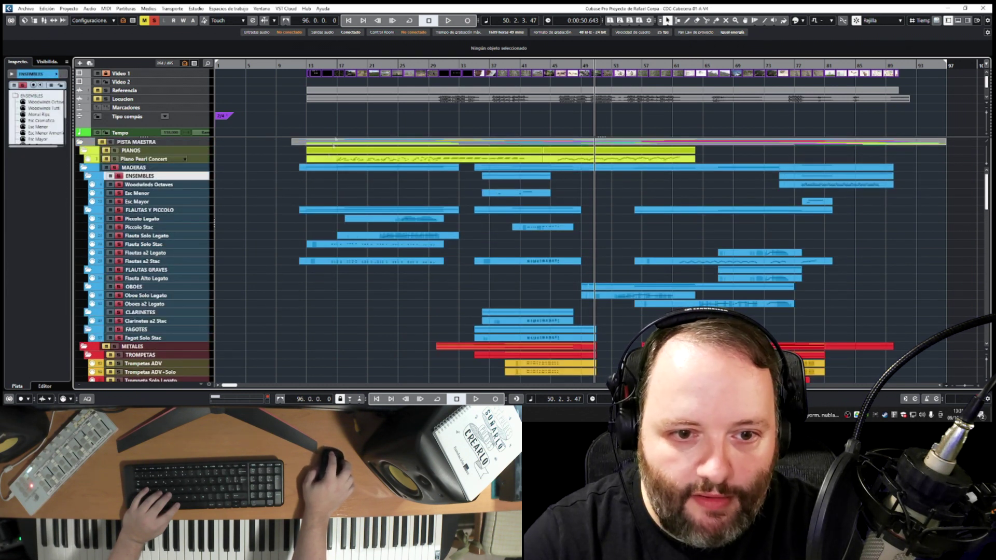
# Step: Play the woodwinds from around bar 20, and select Flautas a2 Stac and Flauta Solo Legato in turn to audition their sounds
pyautogui.click(364, 76)
pyautogui.press('space')
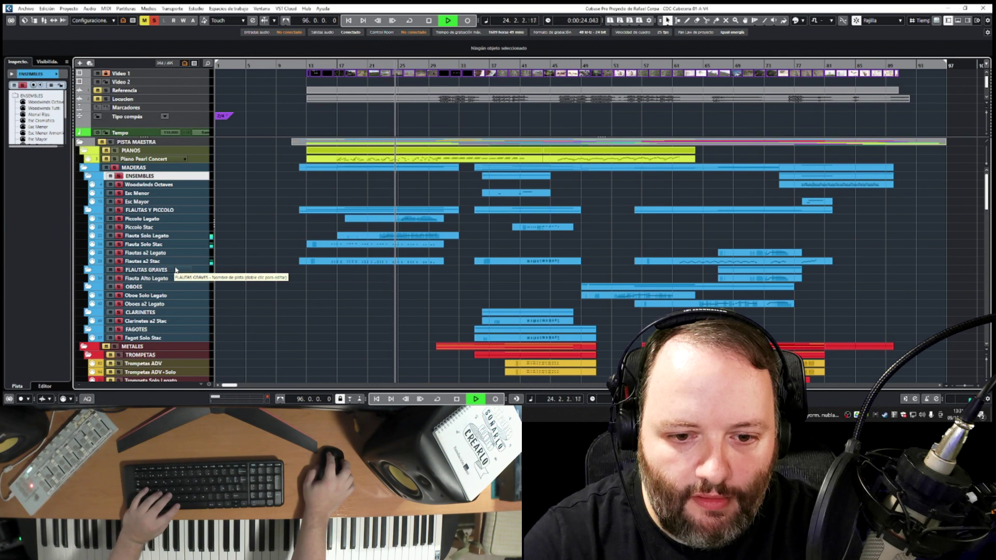
pyautogui.press('space')
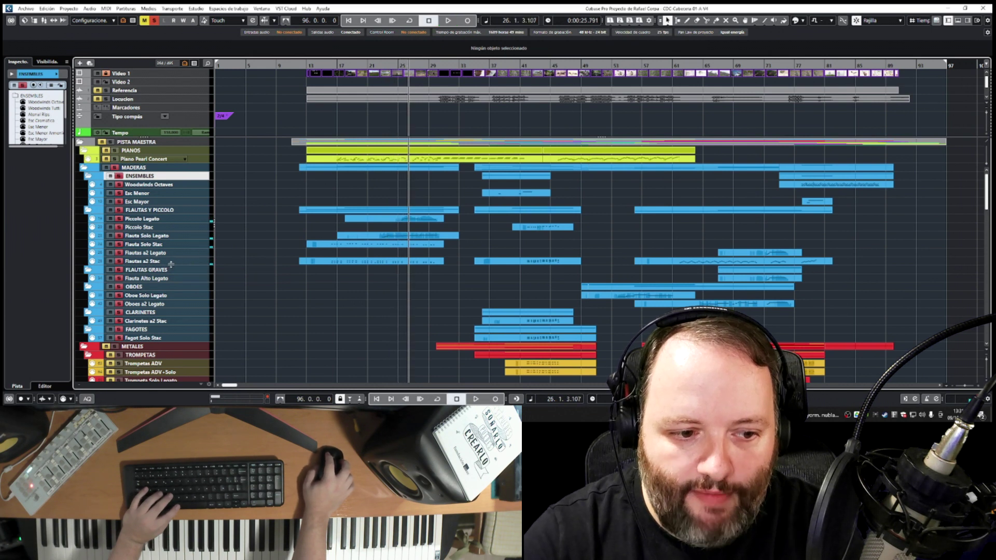
pyautogui.click(171, 262)
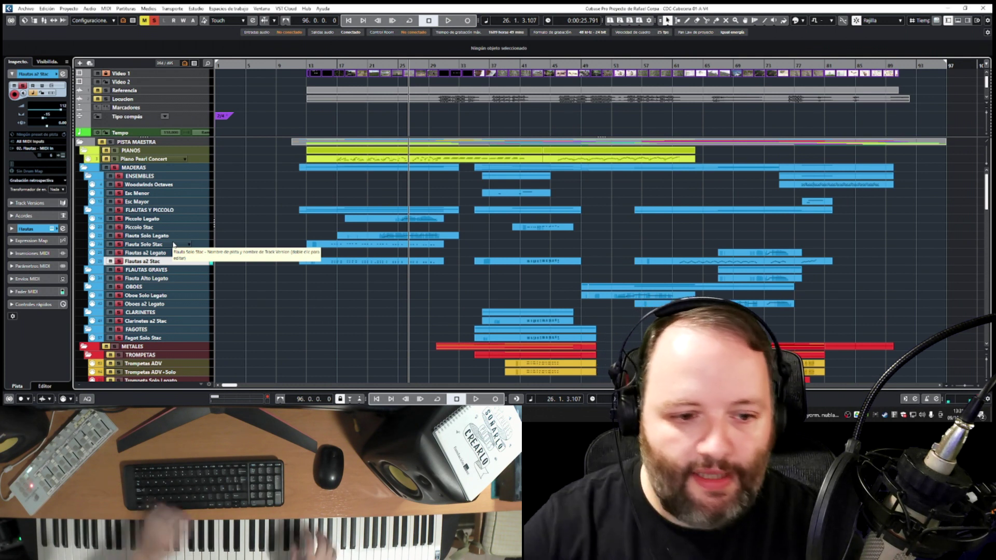
pyautogui.click(150, 237)
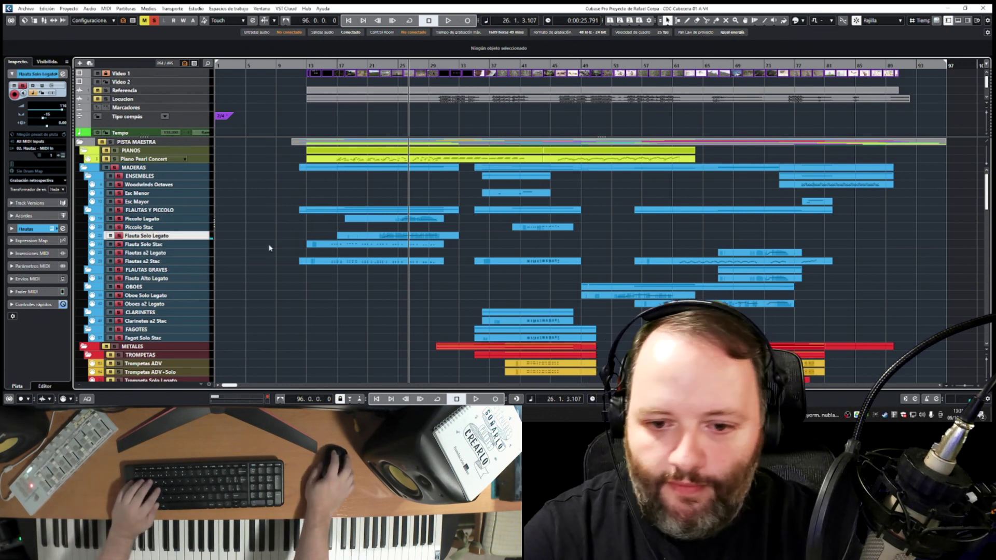
# Step: Listen to the soloed woodwinds from around bar 33 and again from around bar 39
pyautogui.click(460, 65)
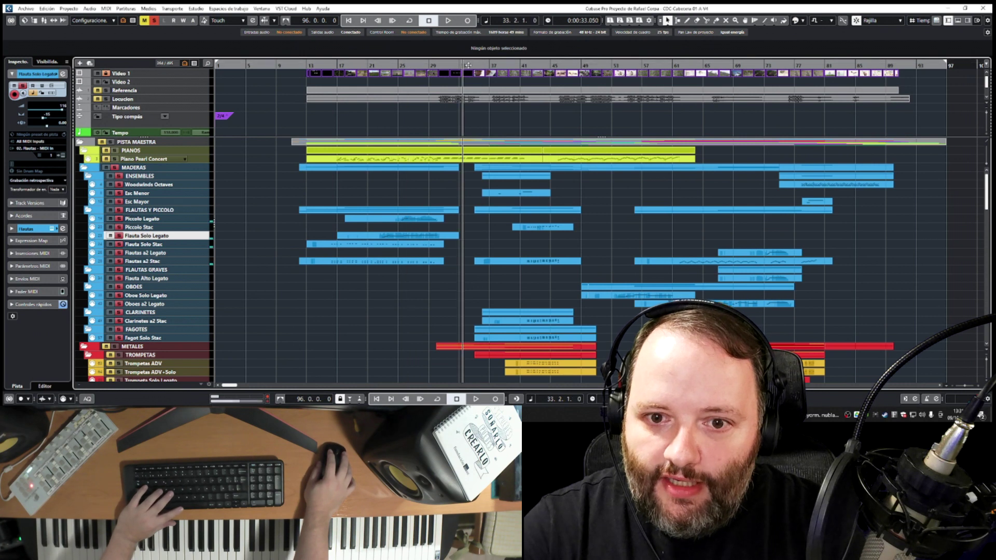
pyautogui.press('space')
pyautogui.press('space')
pyautogui.click(503, 66)
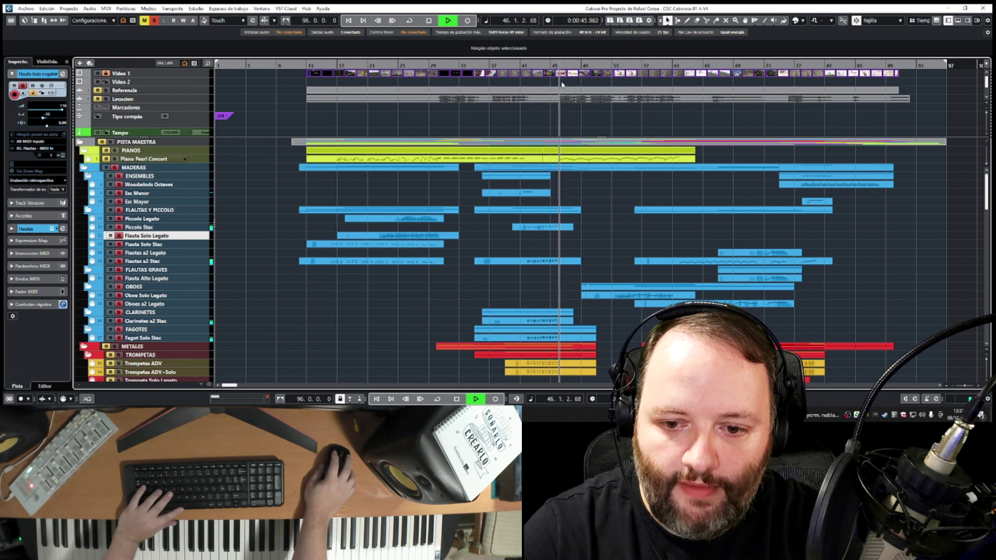
pyautogui.press('space')
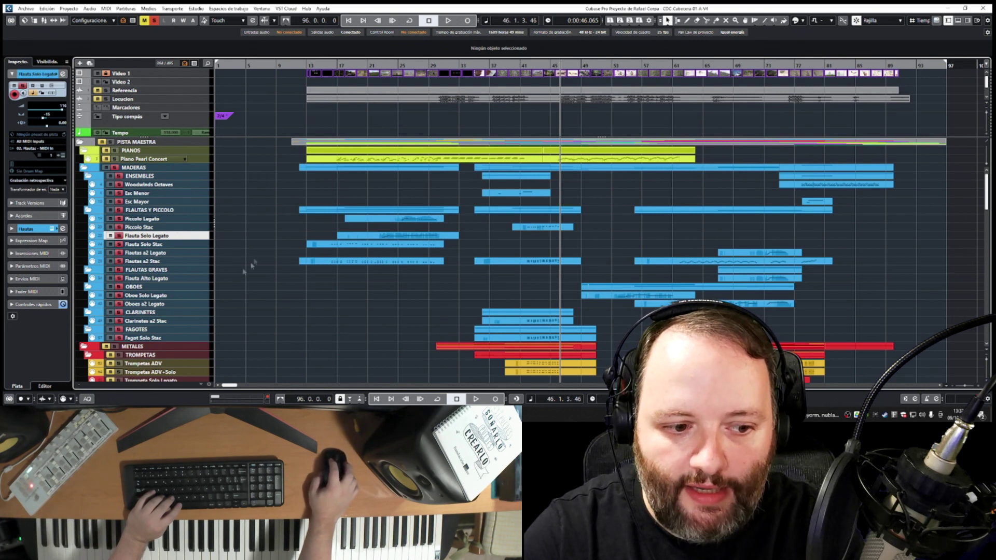
# Step: Play the woodwinds from around bar 53 and select the Oboe Solo Legato track
pyautogui.click(617, 66)
pyautogui.press('g')
pyautogui.press('space')
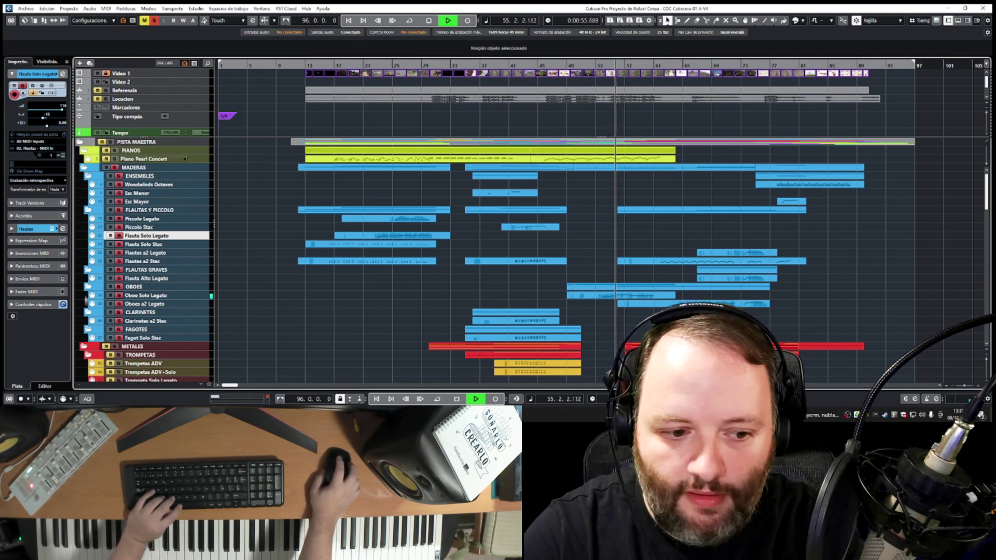
pyautogui.press('space')
pyautogui.click(155, 295)
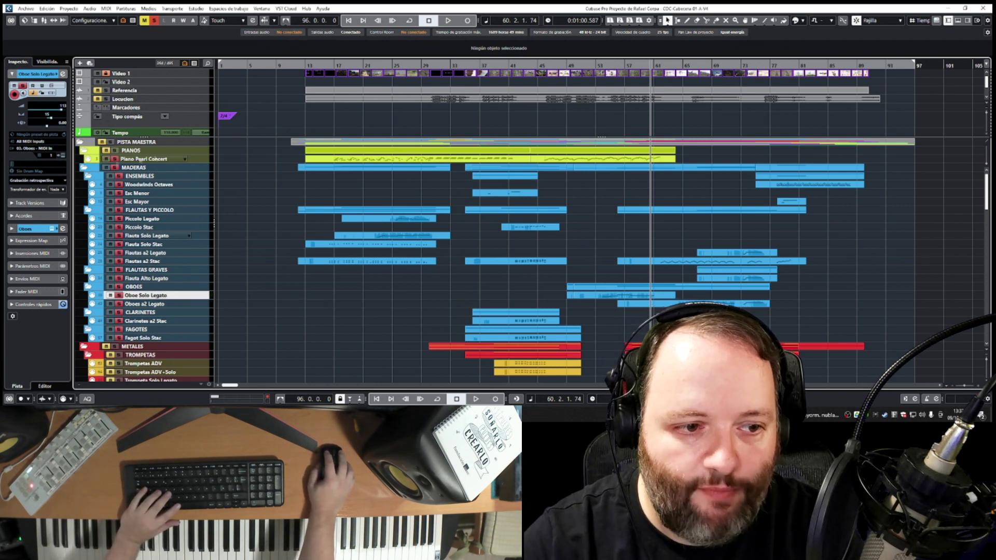
# Step: Listen to the woodwinds from around bar 52, then to their closing passage from around bar 76
pyautogui.click(588, 65)
pyautogui.press('space')
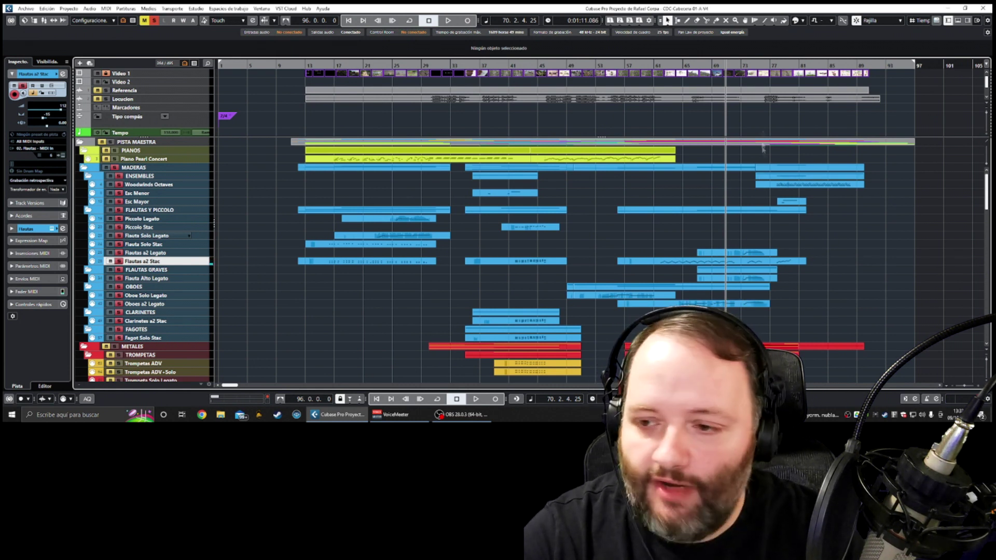
pyautogui.doubleClick(766, 66)
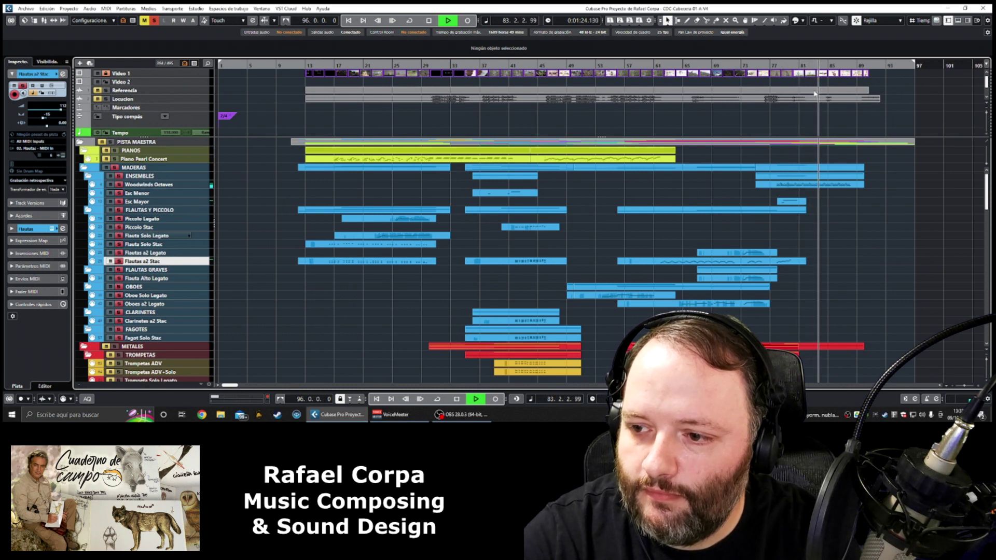
pyautogui.press('space')
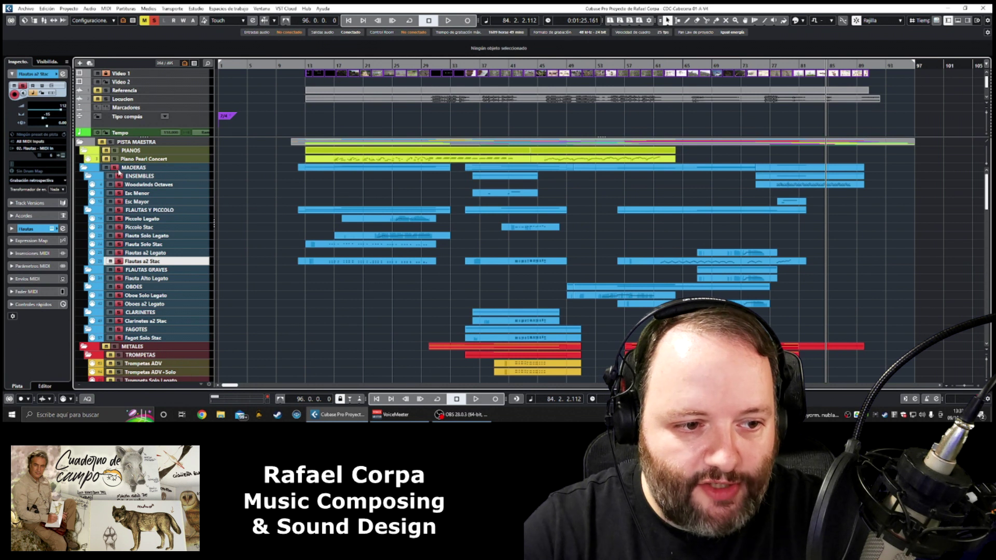
# Step: Turn off the solo on the MADERAS folder and solo the METALES brass folder
pyautogui.scroll(-6, 124, 239)
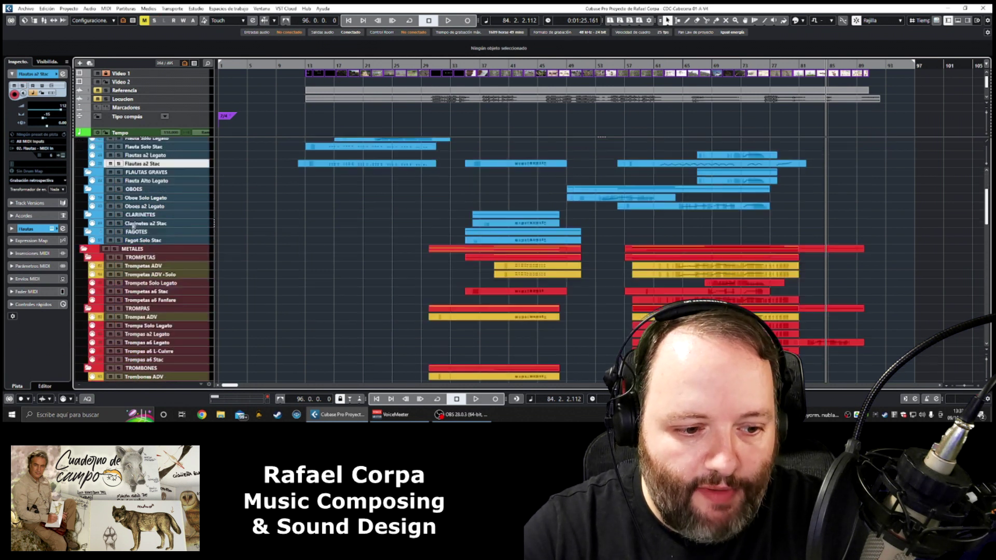
pyautogui.click(115, 151)
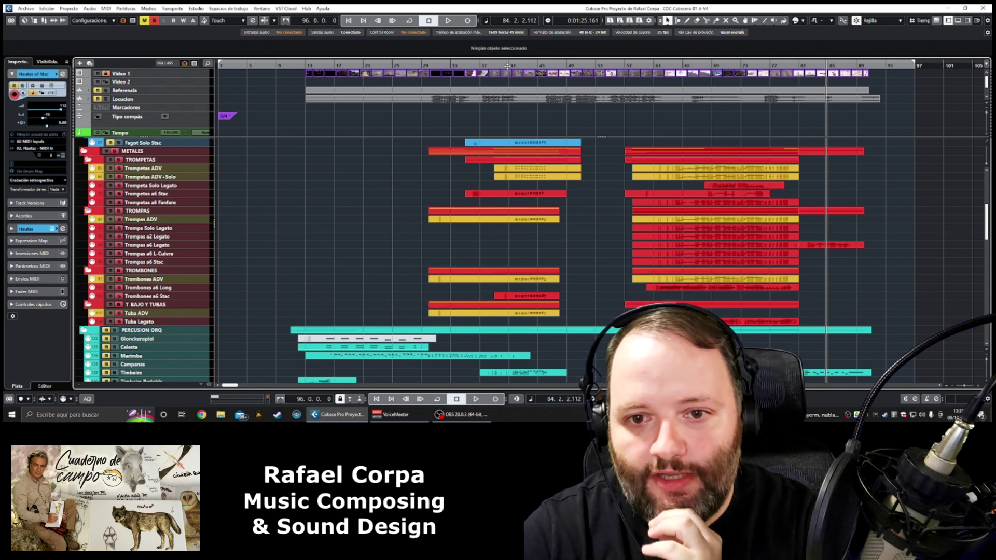
# Step: Listen to the soloed brass from around bar 39 and stop playback near bar 46
pyautogui.click(493, 65)
pyautogui.press('space')
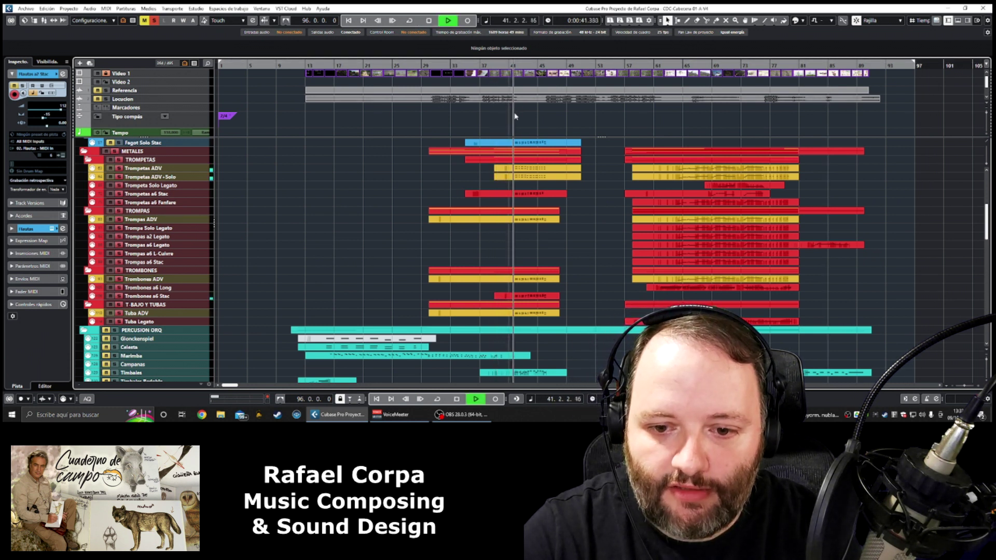
pyautogui.scroll(3, 413, 191)
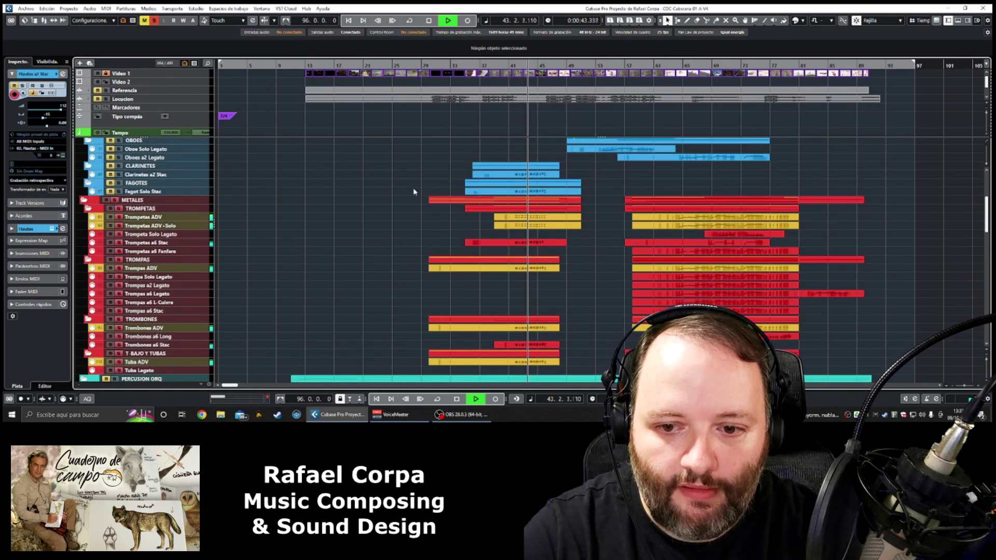
pyautogui.scroll(-3, 399, 198)
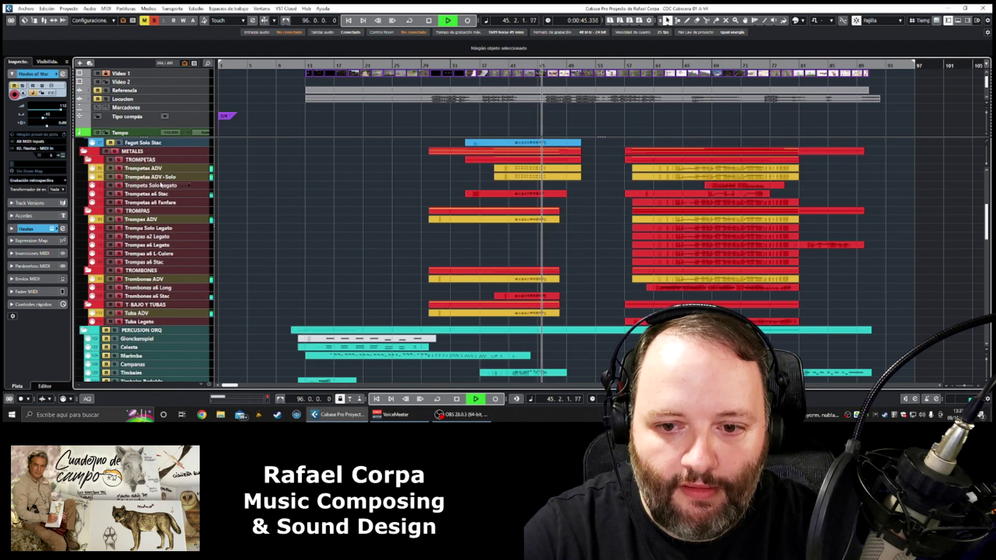
pyautogui.press('space')
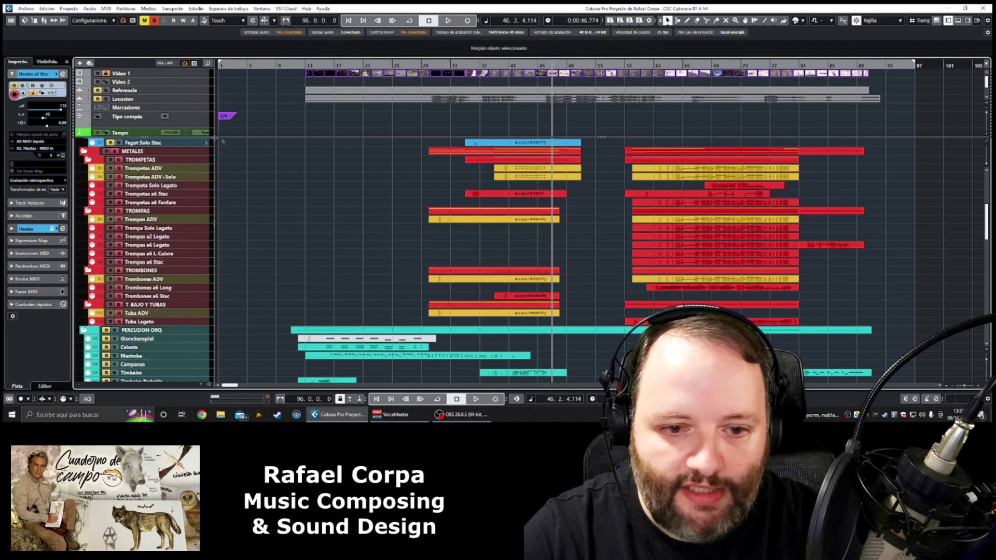
# Step: Select the Trompetas ADV, Trompetas ADV-Solo and Trompeta Solo Legato tracks and listen to the brass from around bar 60
pyautogui.moveTo(148, 168); pyautogui.dragTo(147, 186)
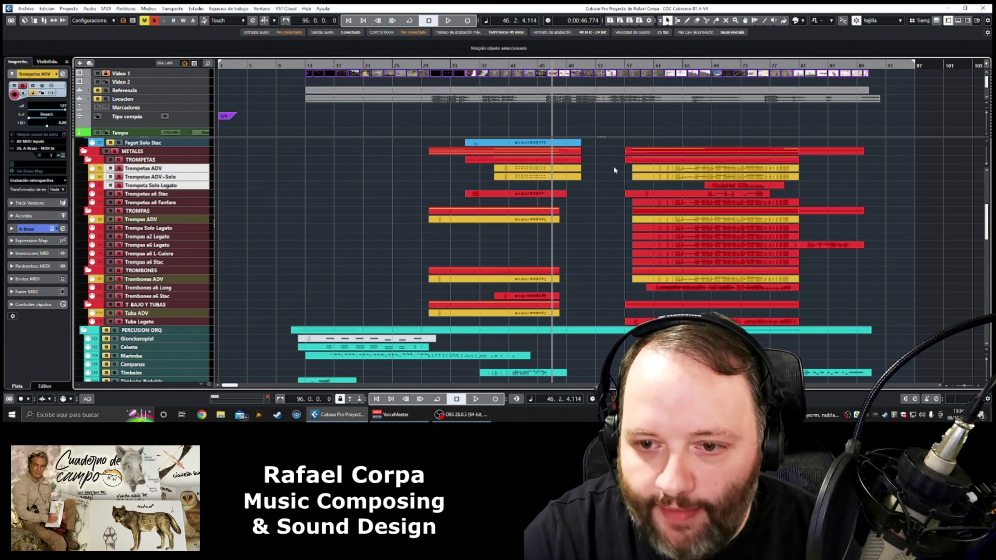
pyautogui.scroll(3, 629, 155)
pyautogui.scroll(-3, 632, 155)
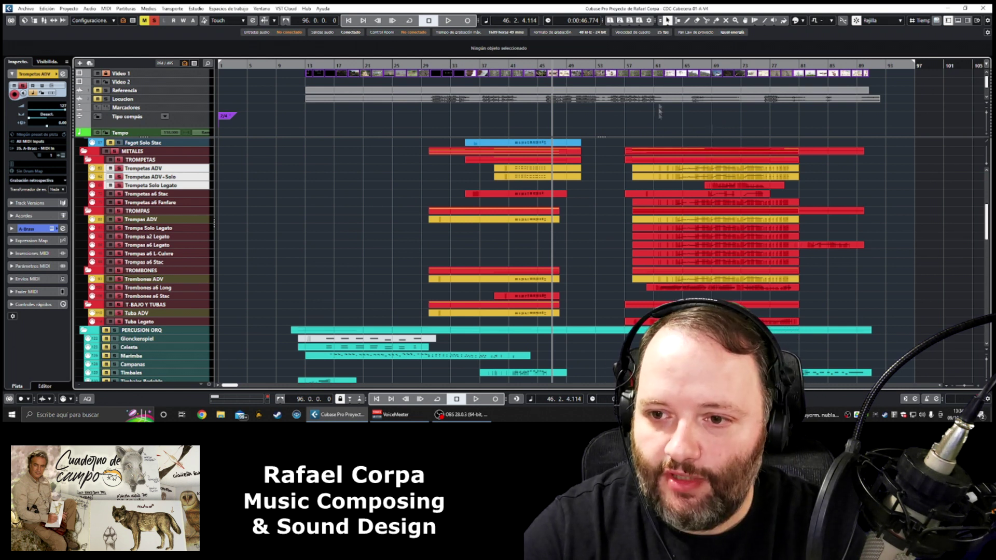
pyautogui.doubleClick(649, 71)
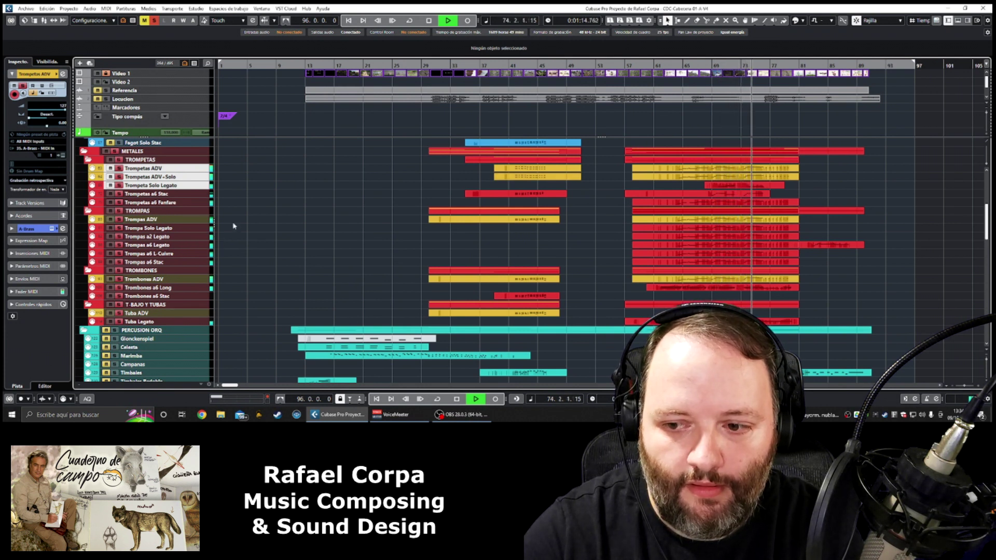
pyautogui.press('space')
# Step: Select the horn and trombone tracks, and switch the solo from the METALES folder to the PERCUSION ORQ folder
pyautogui.moveTo(137, 220); pyautogui.dragTo(149, 303)
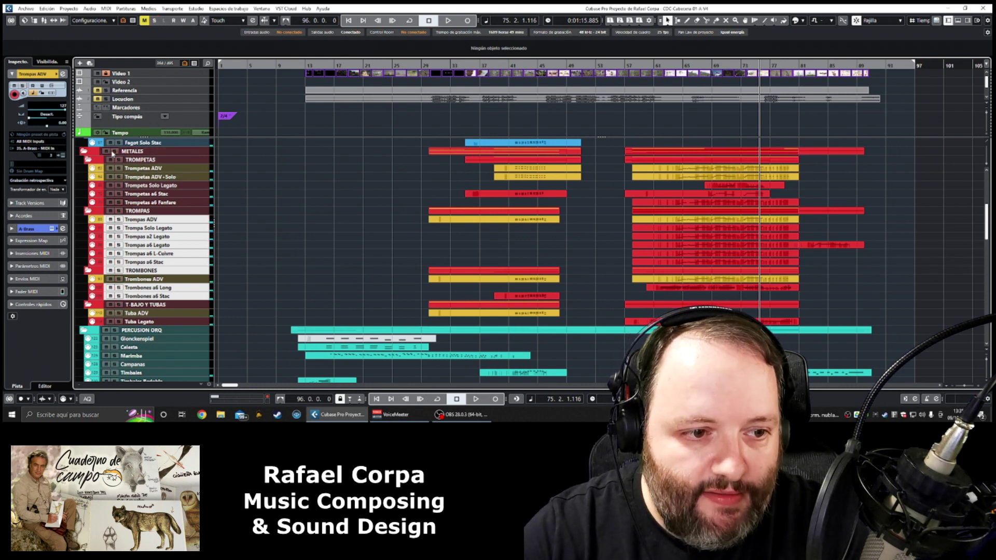
pyautogui.scroll(-4, 140, 217)
pyautogui.click(144, 233)
pyautogui.click(114, 233)
pyautogui.scroll(-2, 392, 156)
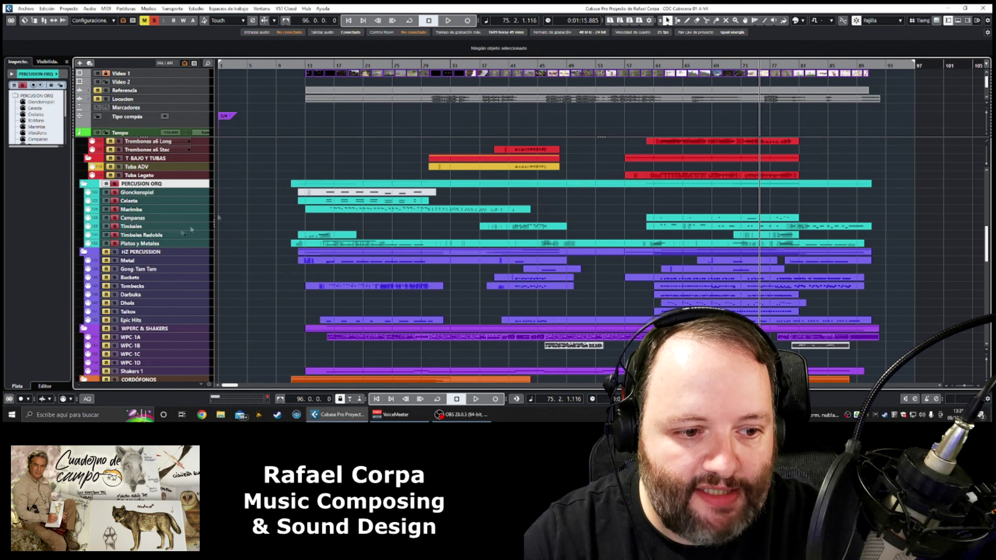
# Step: Listen to the orchestral percussion from around bar 14, resume near bar 34, and select the Marimba track
pyautogui.click(311, 65)
pyautogui.press('space')
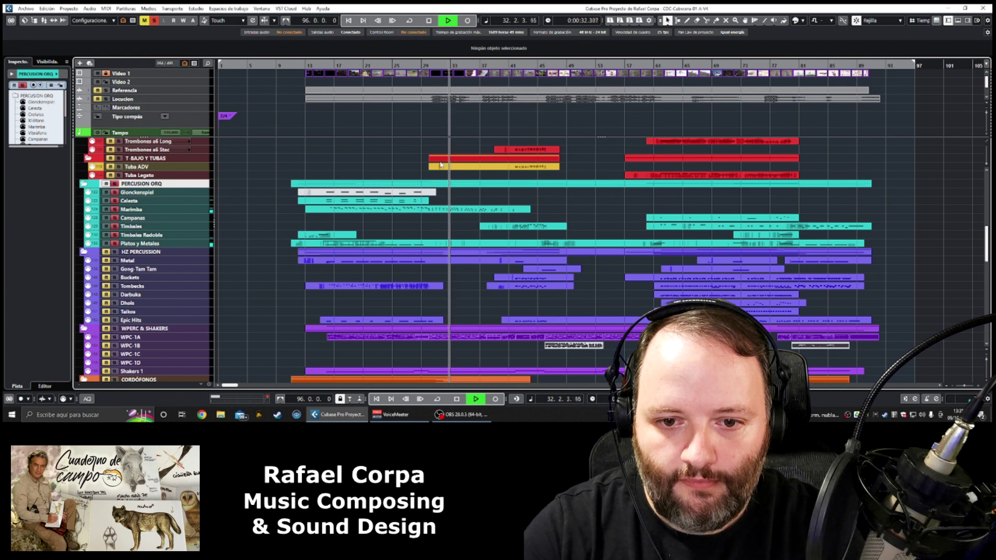
pyautogui.press('space')
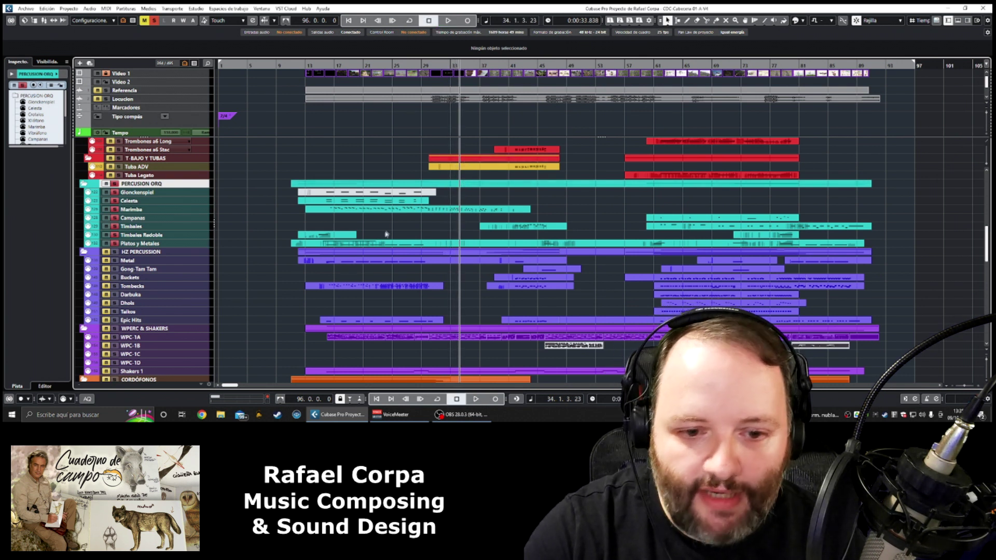
pyautogui.press('space')
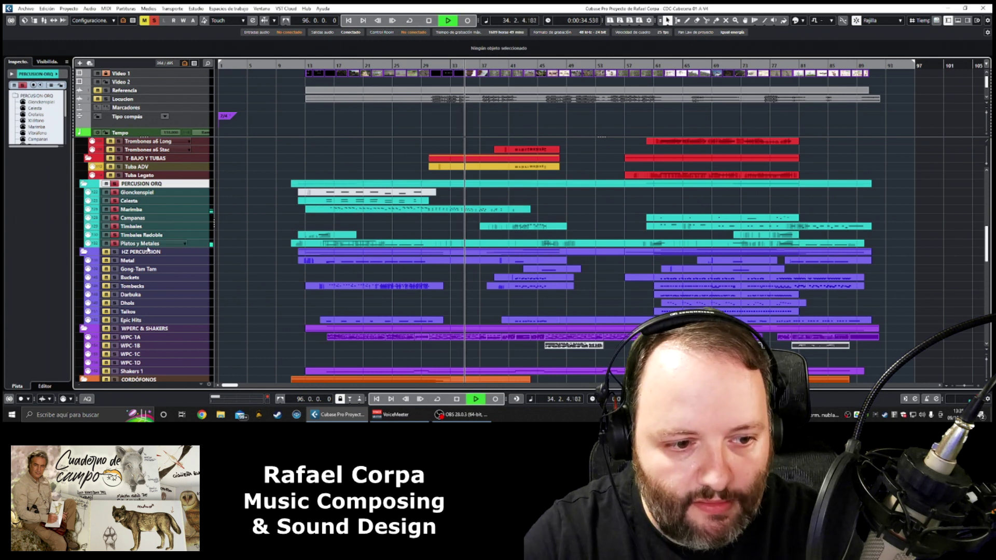
pyautogui.click(135, 209)
pyautogui.press('space')
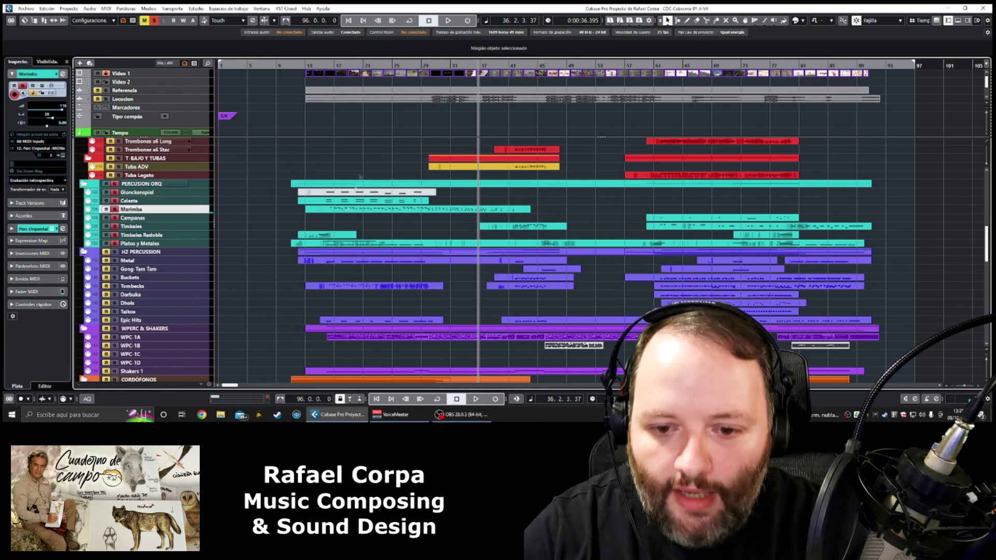
# Step: Select the Timbales and Timbales Redoble tracks in turn and listen to the orchestral percussion, including its closing passage from around bar 74
pyautogui.click(145, 226)
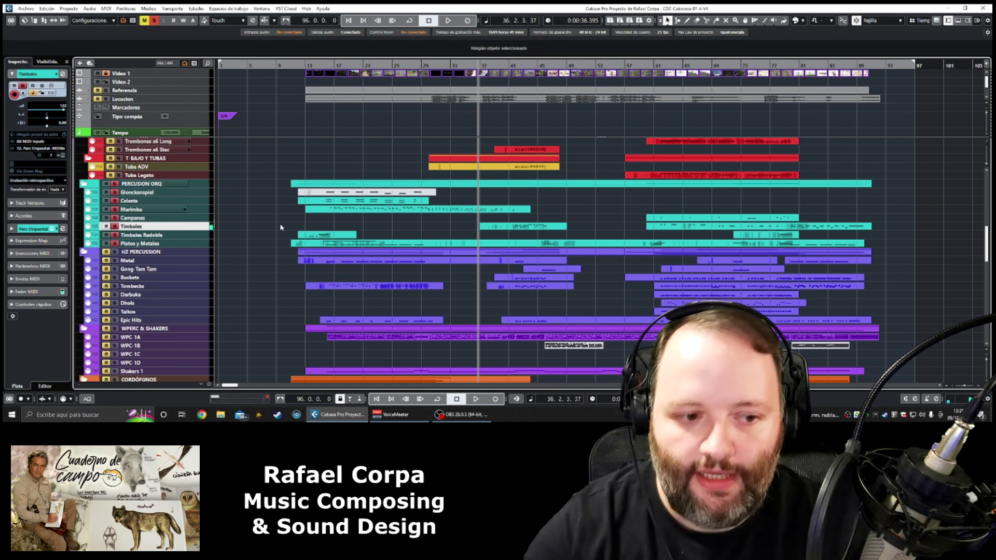
pyautogui.click(145, 235)
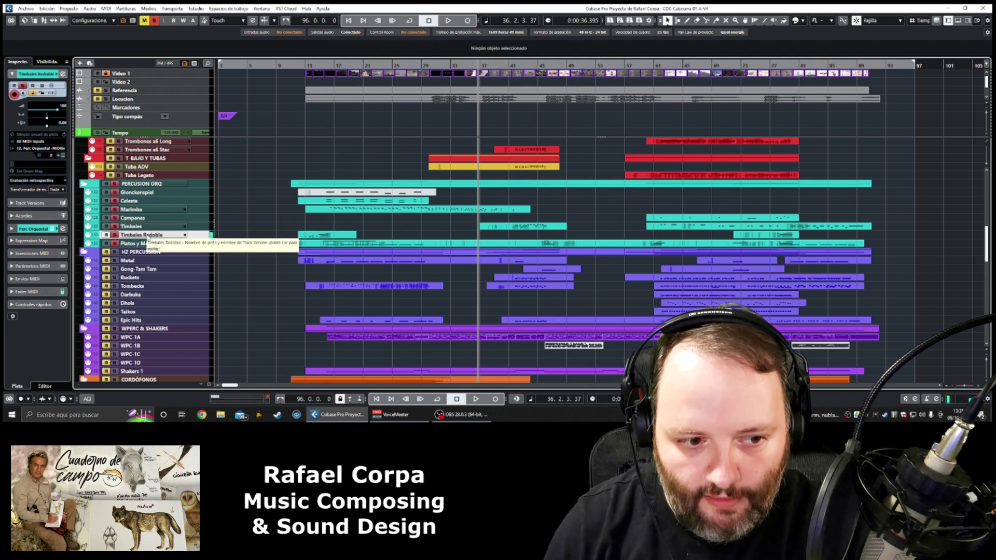
pyautogui.press('space')
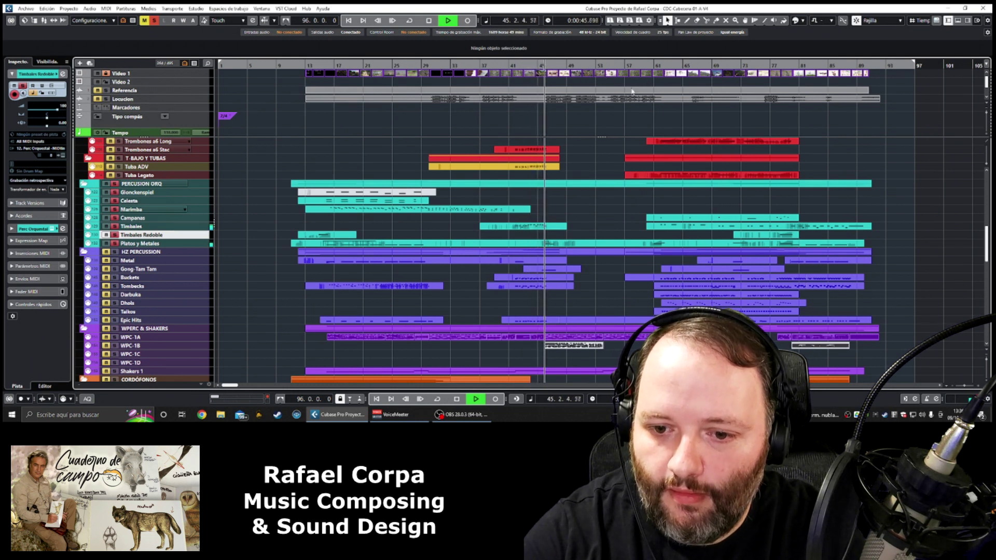
pyautogui.moveTo(751, 65); pyautogui.dragTo(773, 74)
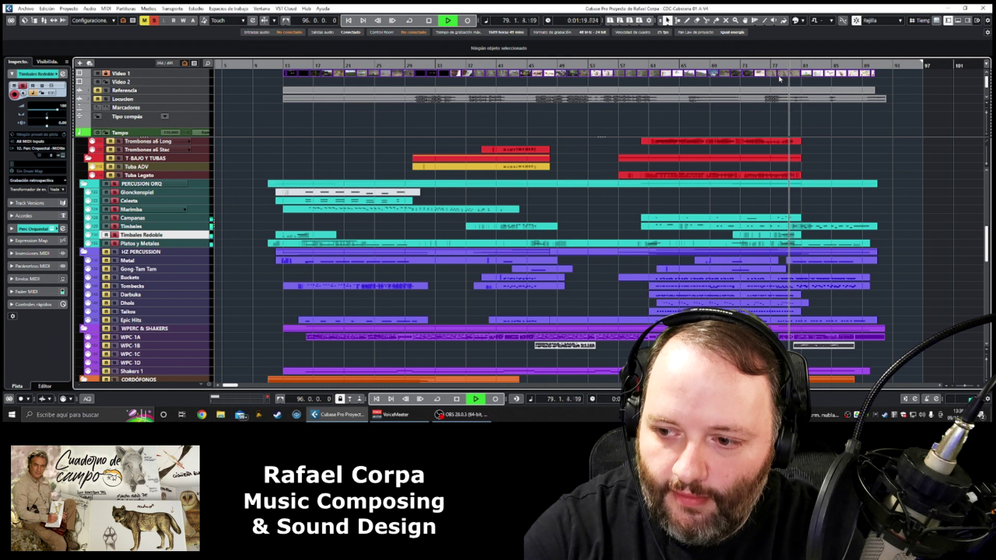
pyautogui.press('space')
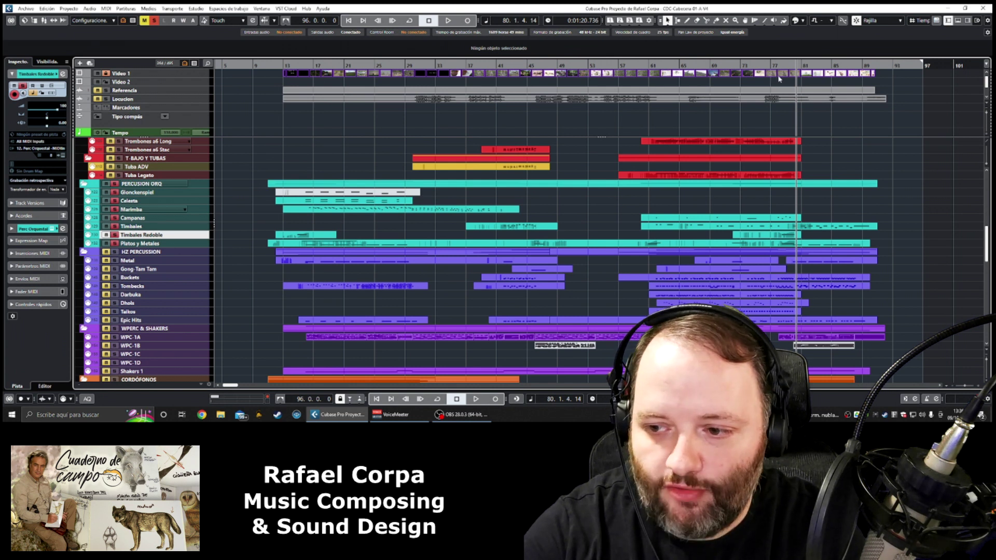
pyautogui.press('space')
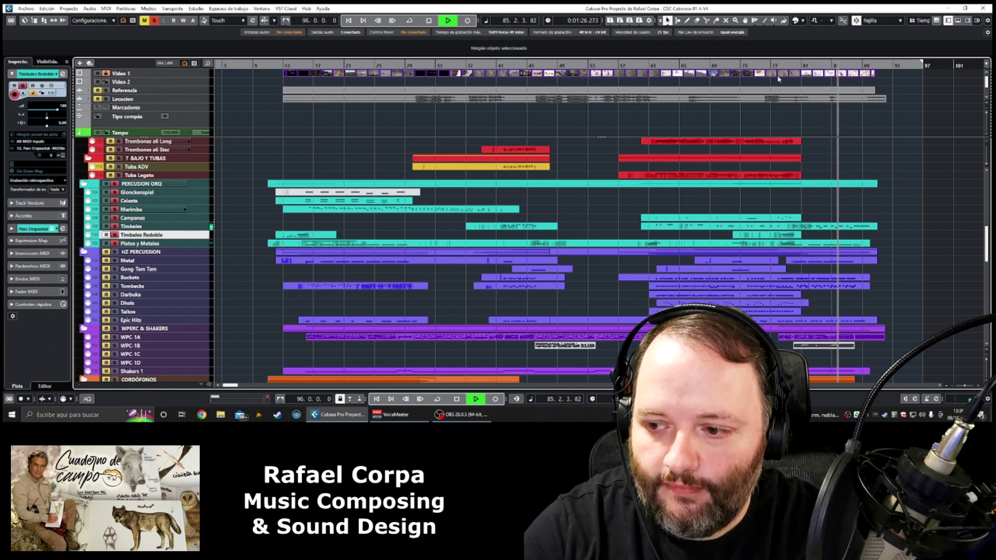
pyautogui.press('space')
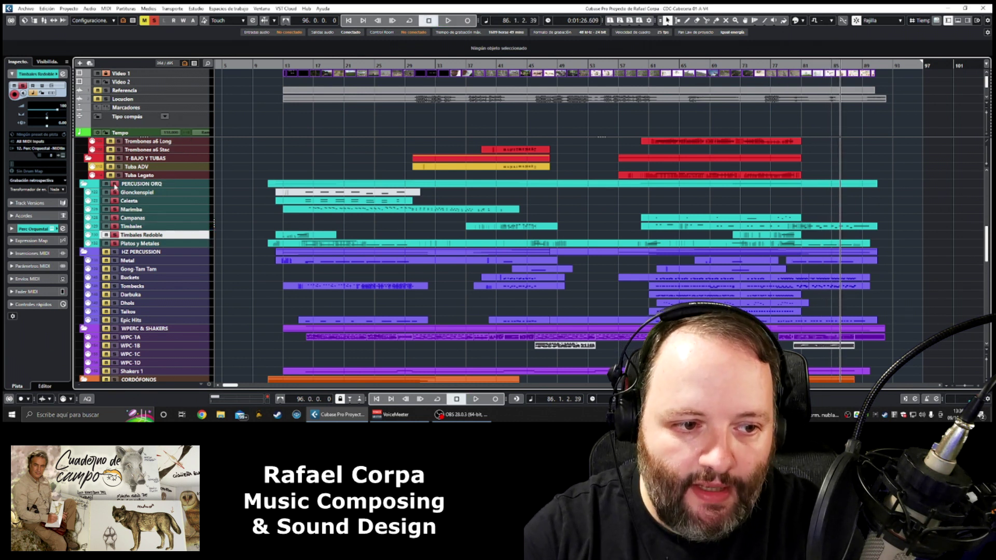
# Step: Turn off the solo on PERCUSION ORQ and solo the HZ PERCUSSION and WPERC & SHAKERS folders
pyautogui.scroll(-2, 184, 212)
pyautogui.click(114, 203)
pyautogui.click(115, 280)
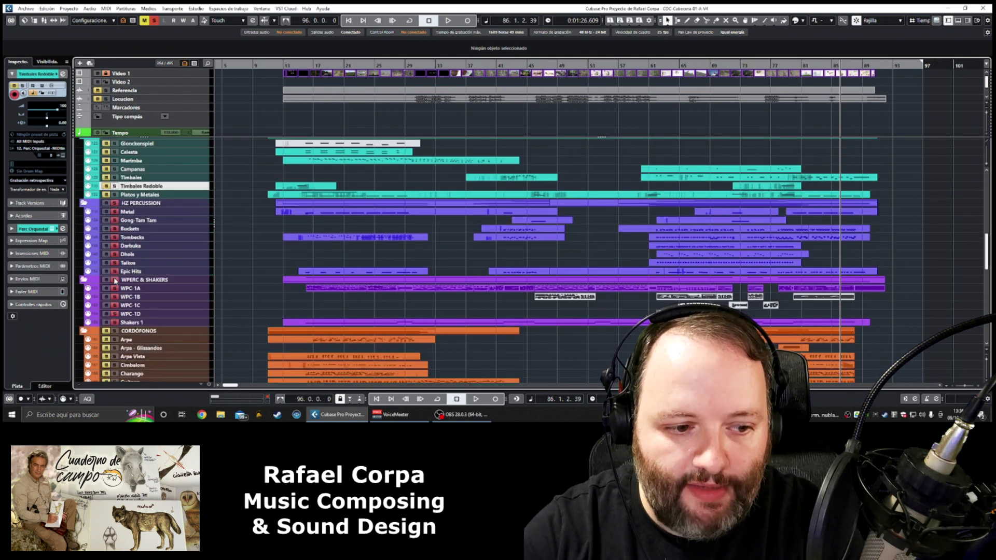
pyautogui.scroll(-2, 157, 256)
pyautogui.scroll(2, 157, 256)
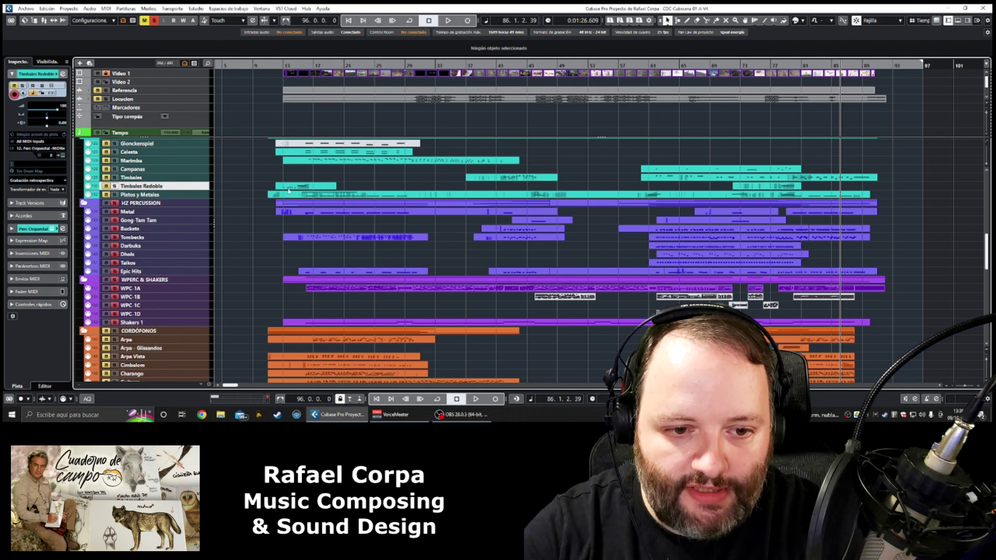
# Step: Select the Metal, Gong Tam Tam, Tombecks, Darbuka and Epic Hits tracks in turn to present the HZ PERCUSSION folder
pyautogui.click(154, 212)
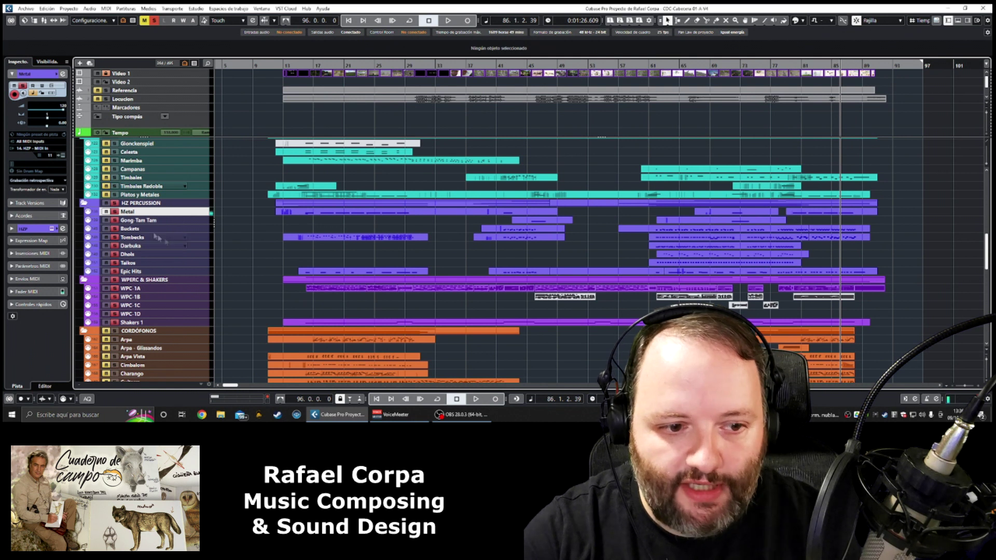
pyautogui.click(153, 229)
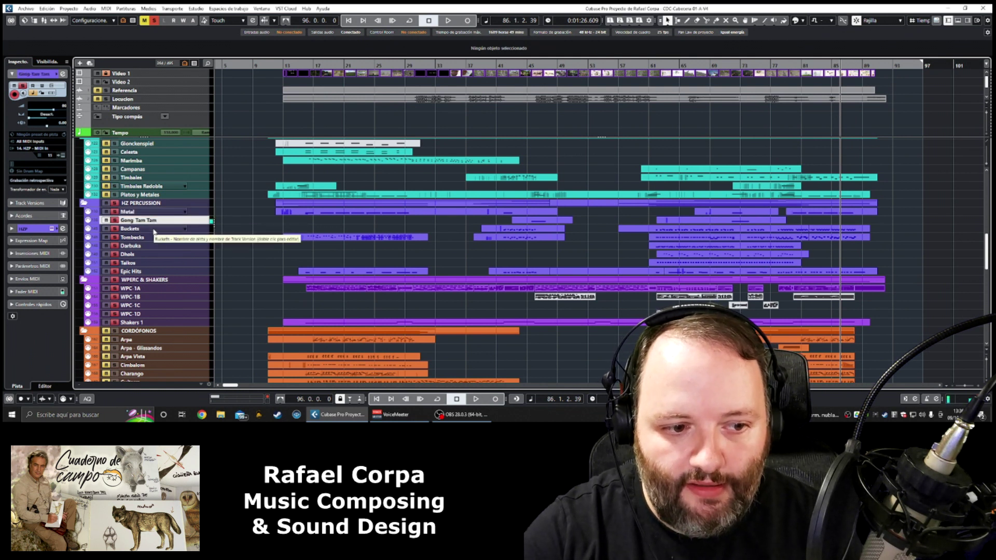
pyautogui.click(155, 237)
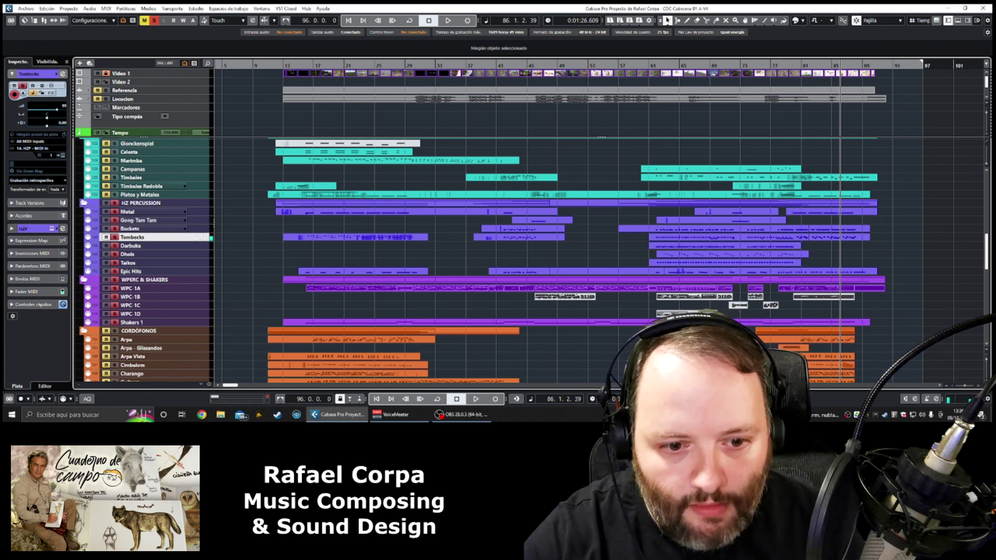
pyautogui.click(144, 247)
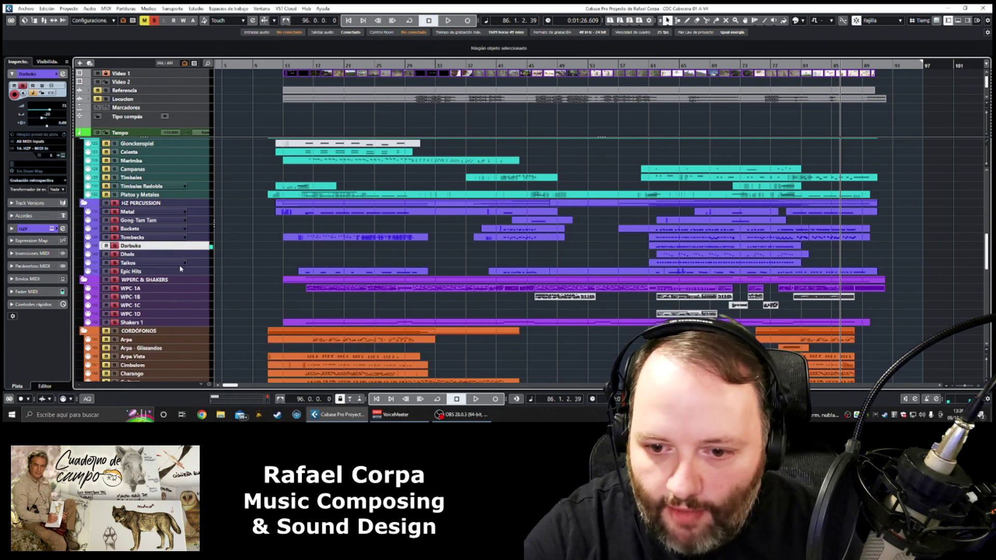
pyautogui.click(156, 272)
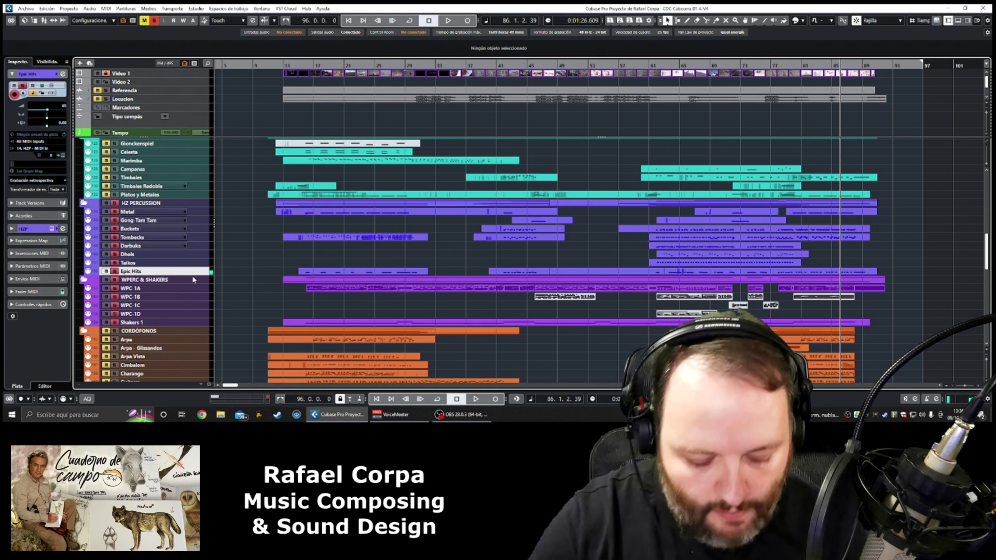
pyautogui.scroll(-3, 193, 280)
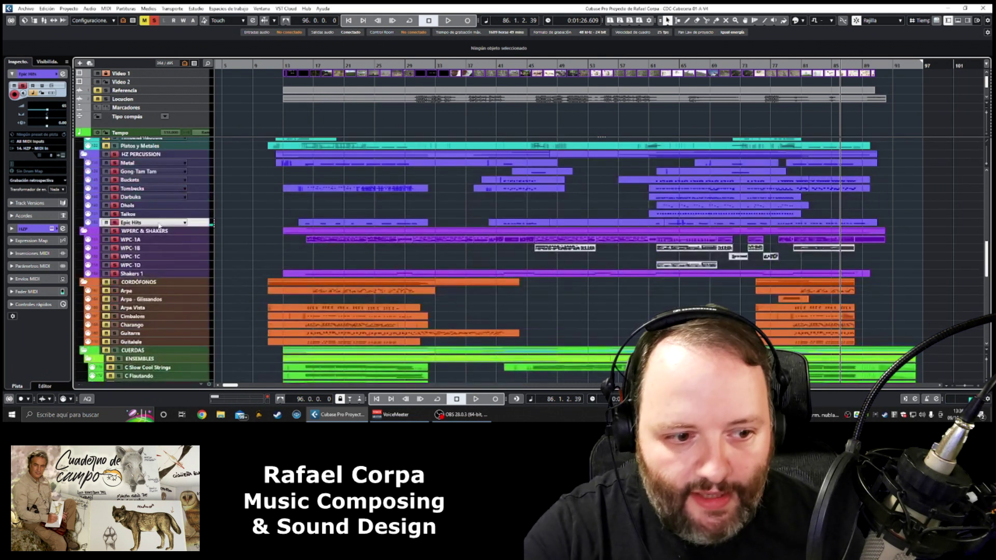
# Step: Open the WPC-1A track's instrument to show the World Perc Creator library in Kontakt, and close it again
pyautogui.click(137, 240)
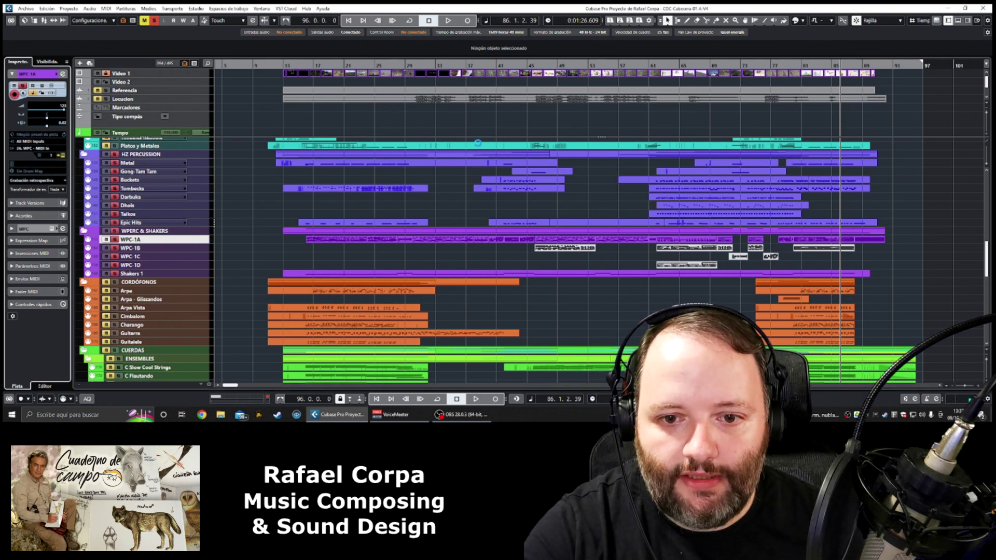
pyautogui.click(63, 229)
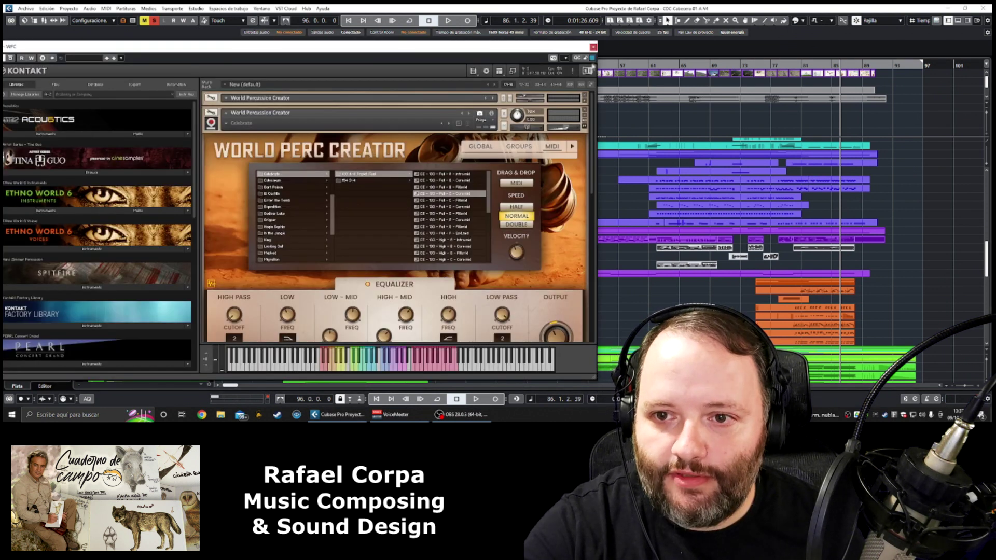
pyautogui.click(593, 47)
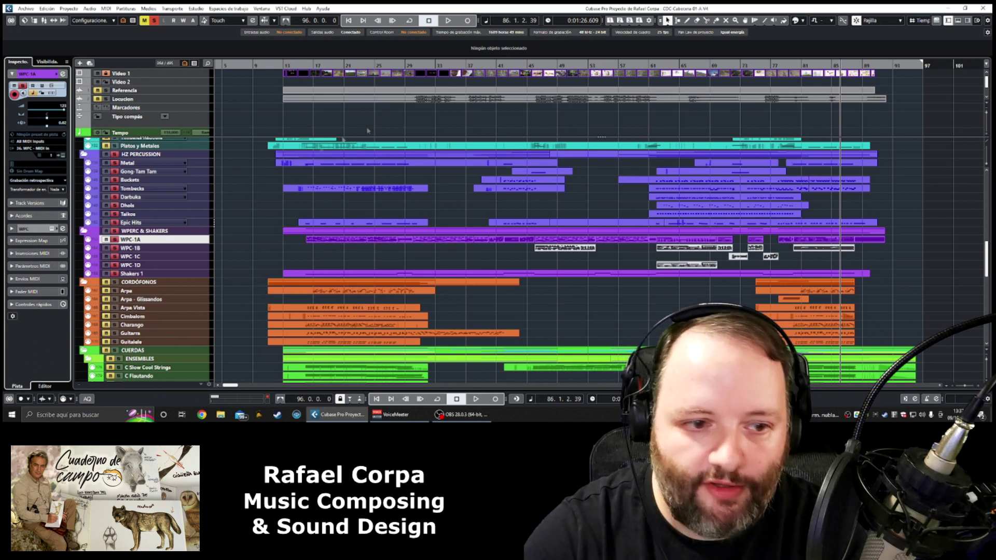
# Step: Add the PERCUSION ORQ folder to the soloed percussion folders and play all the percussion from around bar 14
pyautogui.scroll(4, 161, 179)
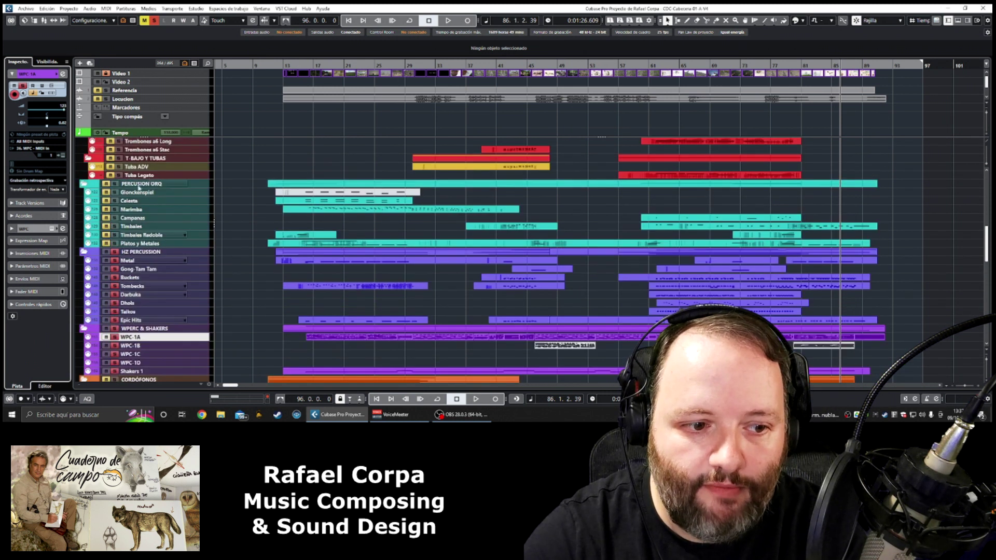
pyautogui.scroll(-4, 227, 204)
pyautogui.scroll(4, 231, 202)
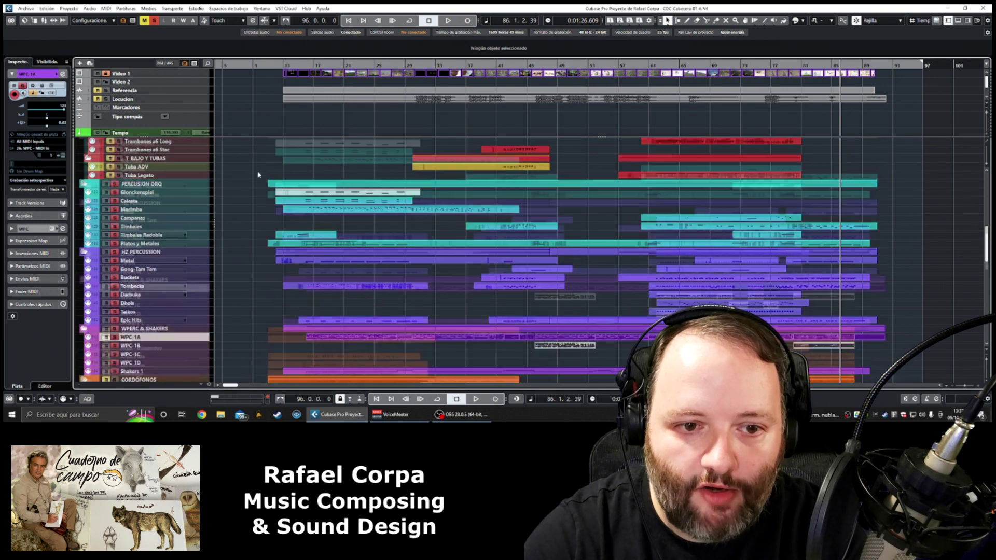
pyautogui.scroll(-2, 168, 269)
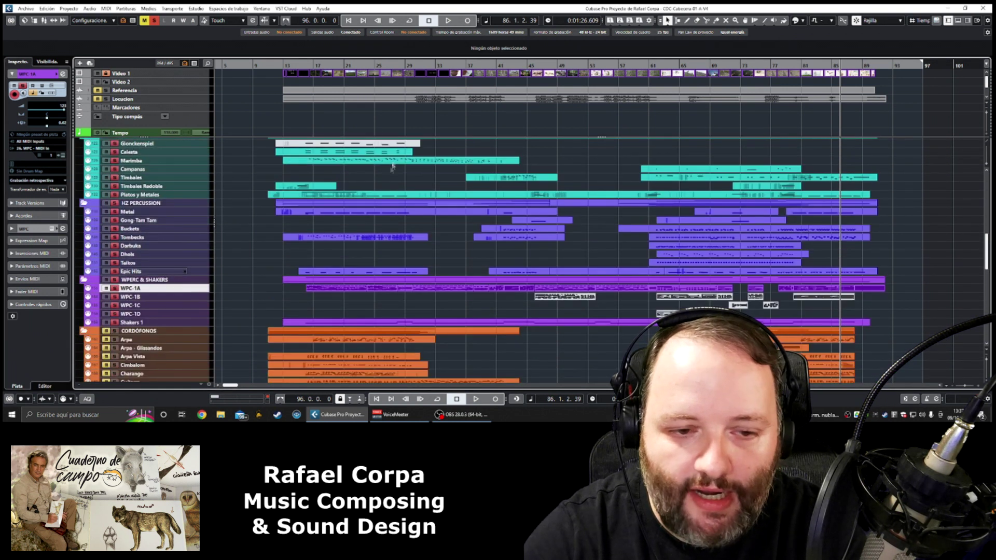
pyautogui.click(293, 65)
pyautogui.press('space')
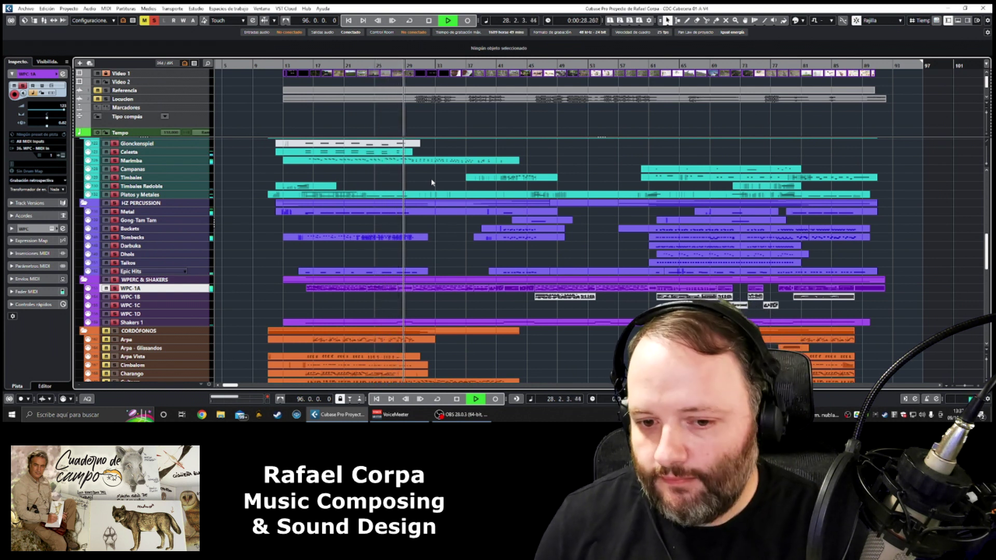
# Step: Play the soloed percussion folders from around bar 41, from bar 64 and from bar 81, stopping after each passage
pyautogui.press('space')
pyautogui.doubleClick(504, 66)
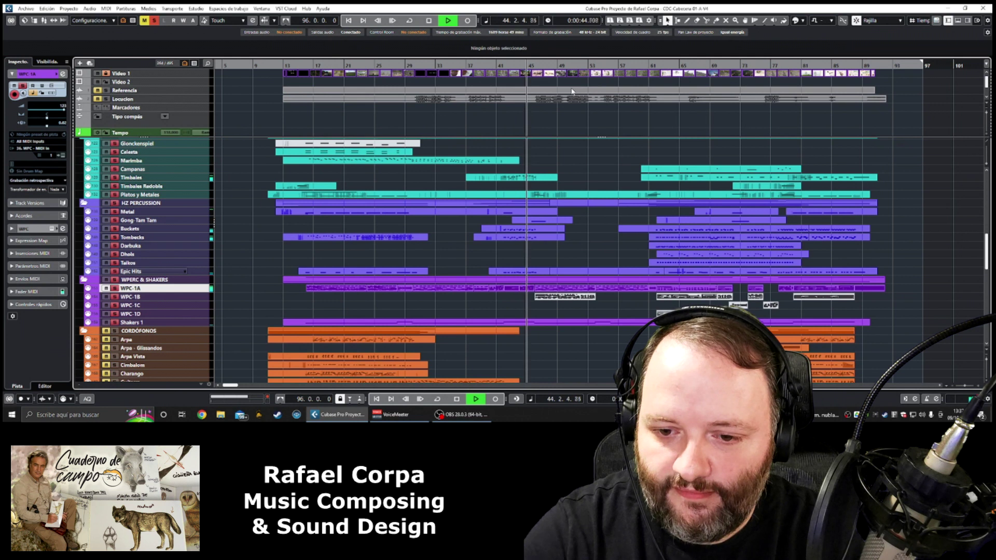
pyautogui.press('space')
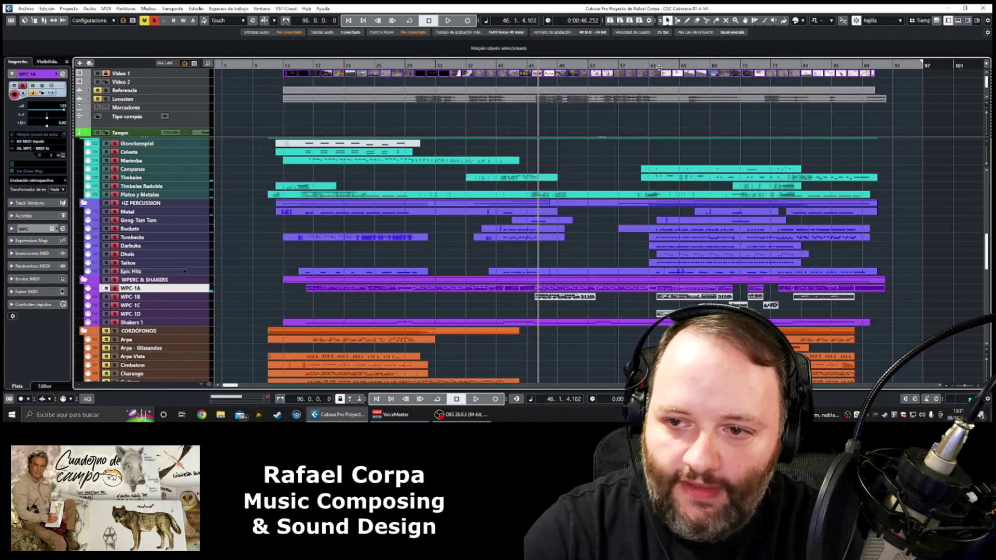
pyautogui.click(672, 68)
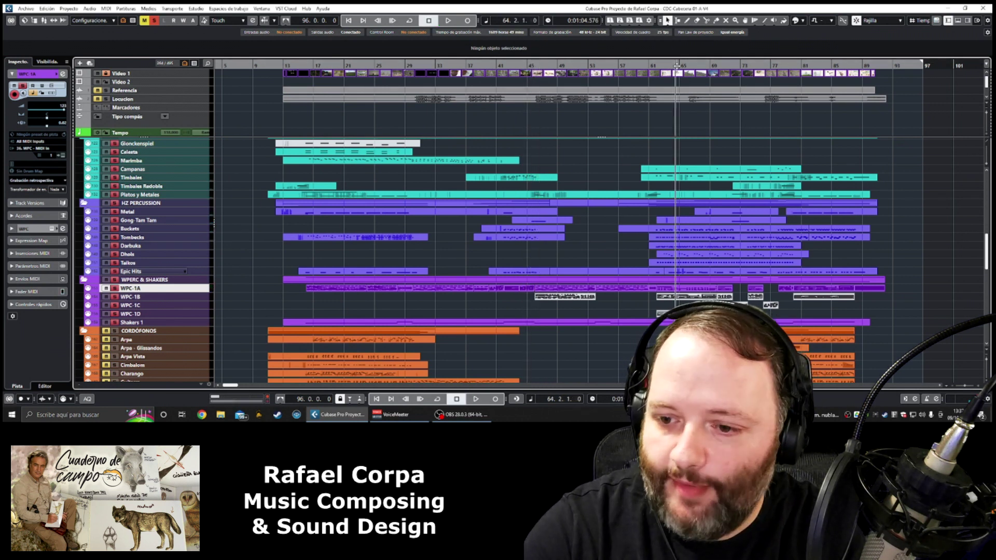
pyautogui.press('space')
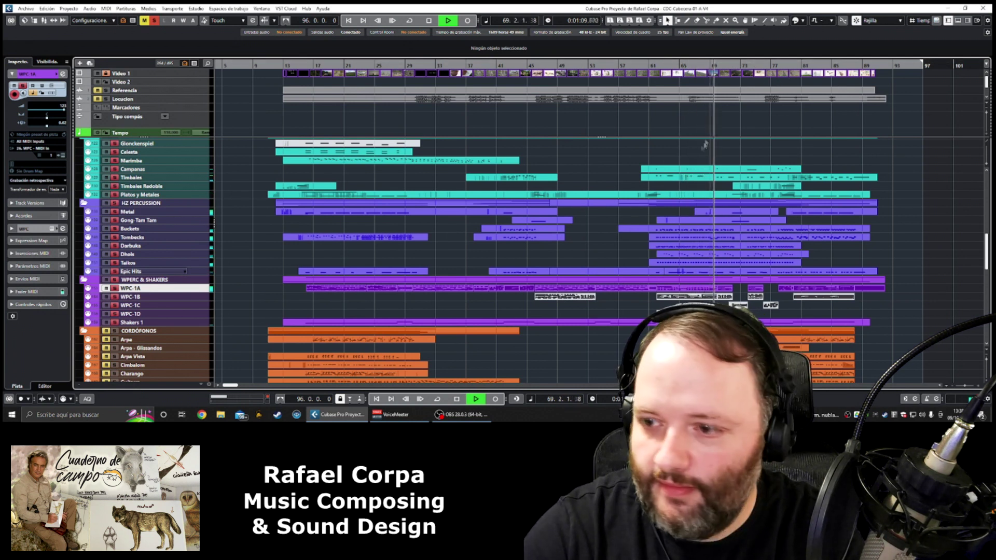
pyautogui.press('space')
pyautogui.click(801, 66)
pyautogui.press('space')
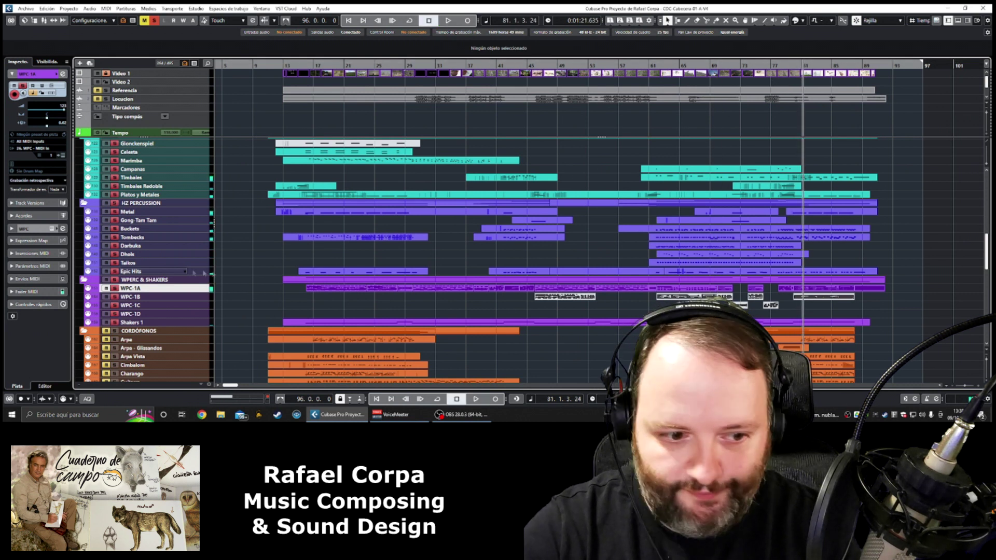
# Step: Open the Shakers 1 track's instrument, show the Shimmer Shake Strike patch and its three shakers in Kontakt, and close it again
pyautogui.click(136, 322)
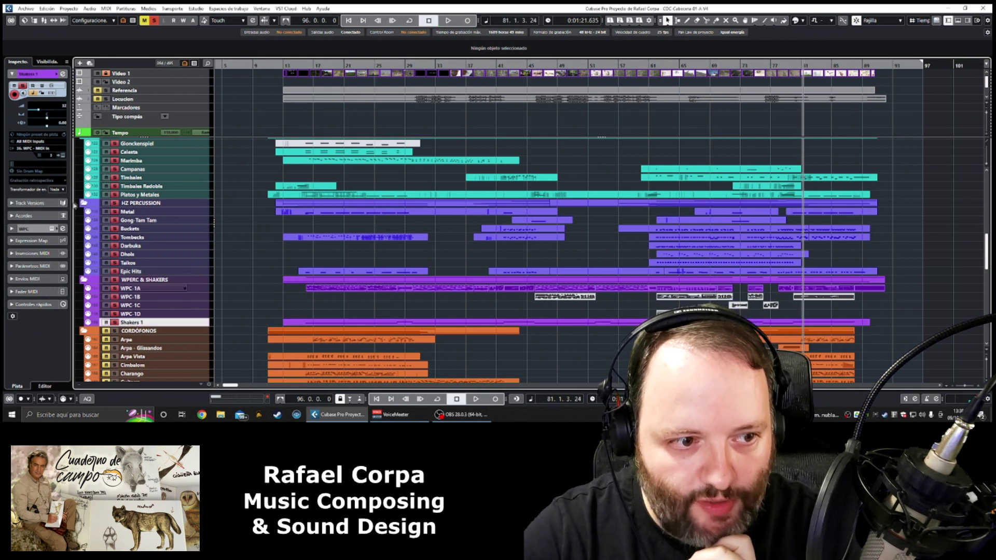
pyautogui.click(61, 156)
pyautogui.scroll(-5, 432, 221)
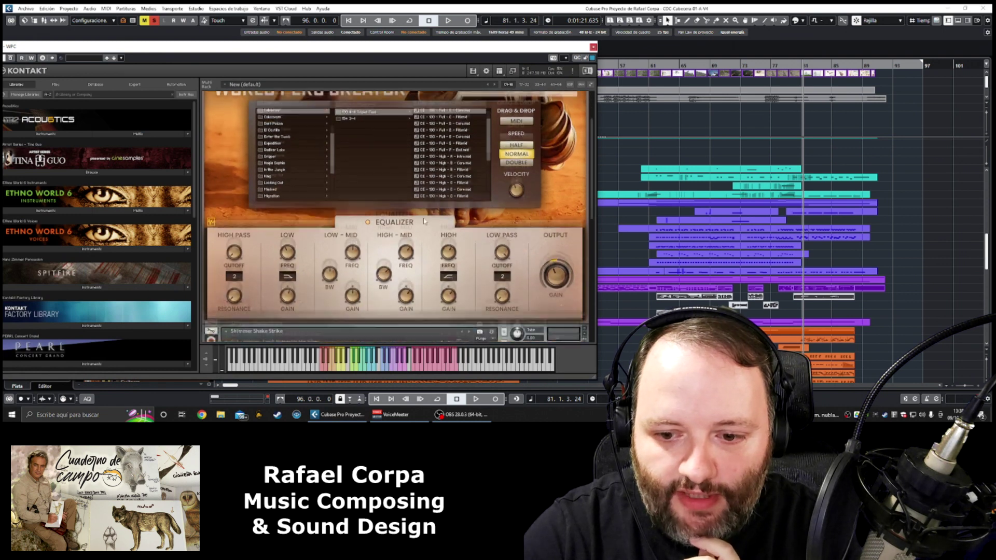
pyautogui.scroll(-8, 432, 221)
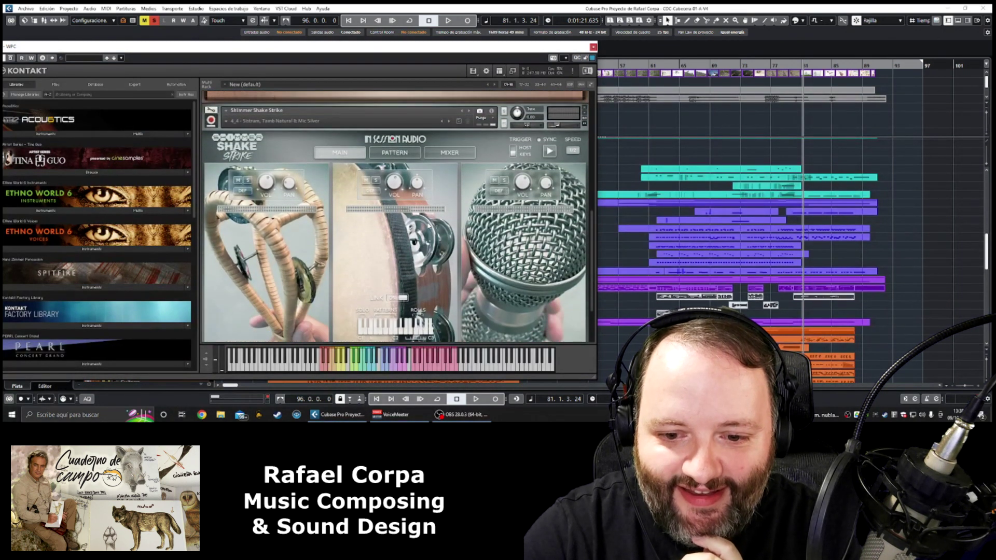
pyautogui.scroll(-2, 427, 225)
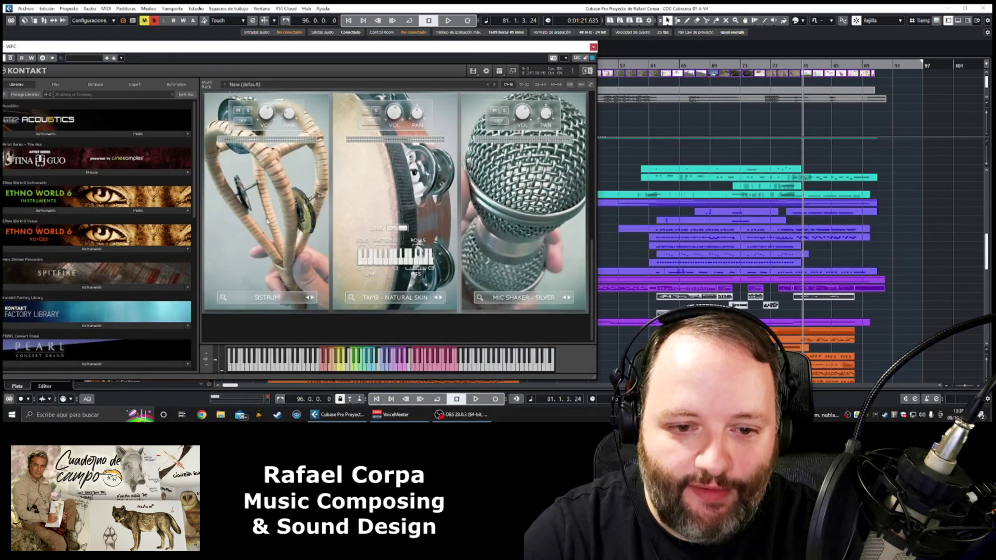
pyautogui.scroll(4, 428, 225)
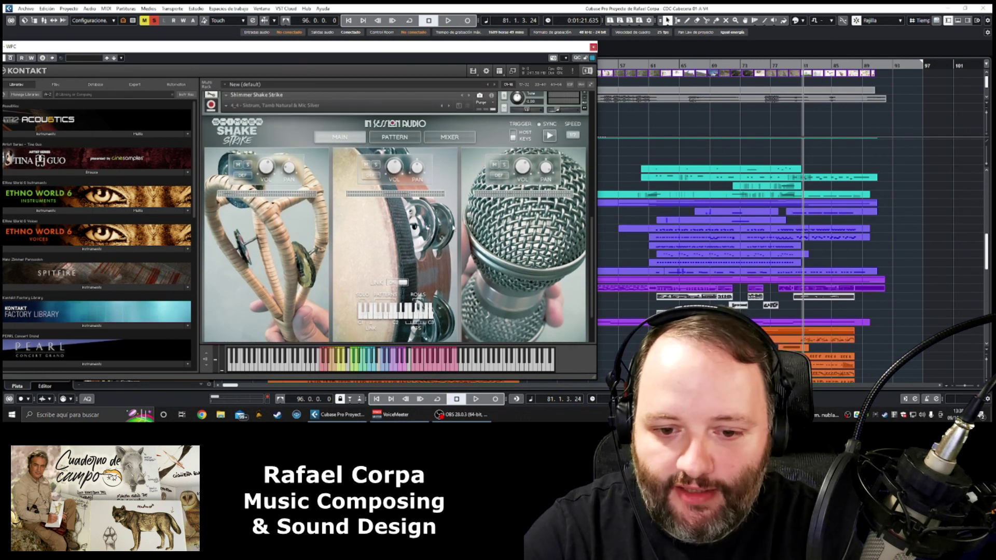
pyautogui.scroll(-2, 453, 229)
pyautogui.click(593, 48)
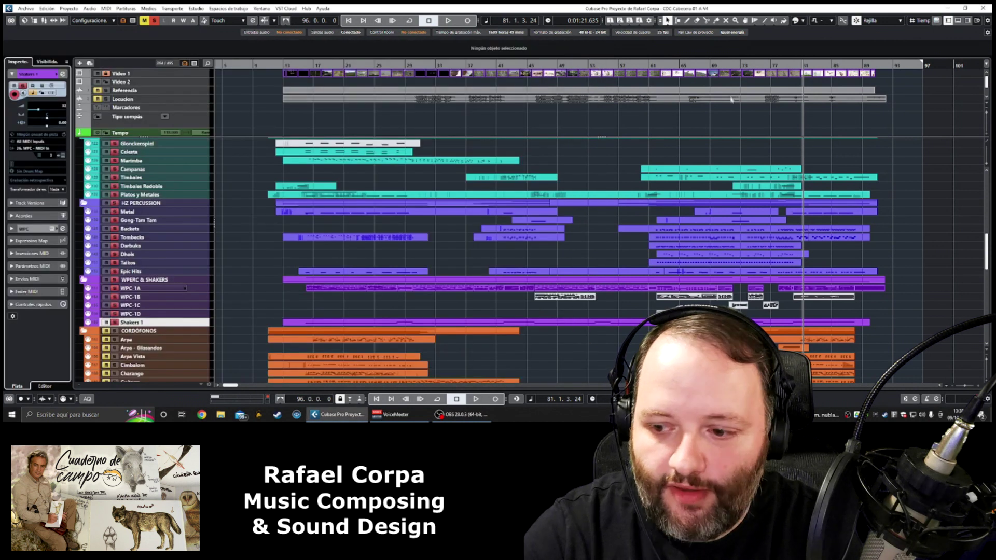
# Step: Turn off the solo on the percussion folders, solo the CORDÓFONOS folder and place the playback cursor at bar 15
pyautogui.scroll(6, 127, 194)
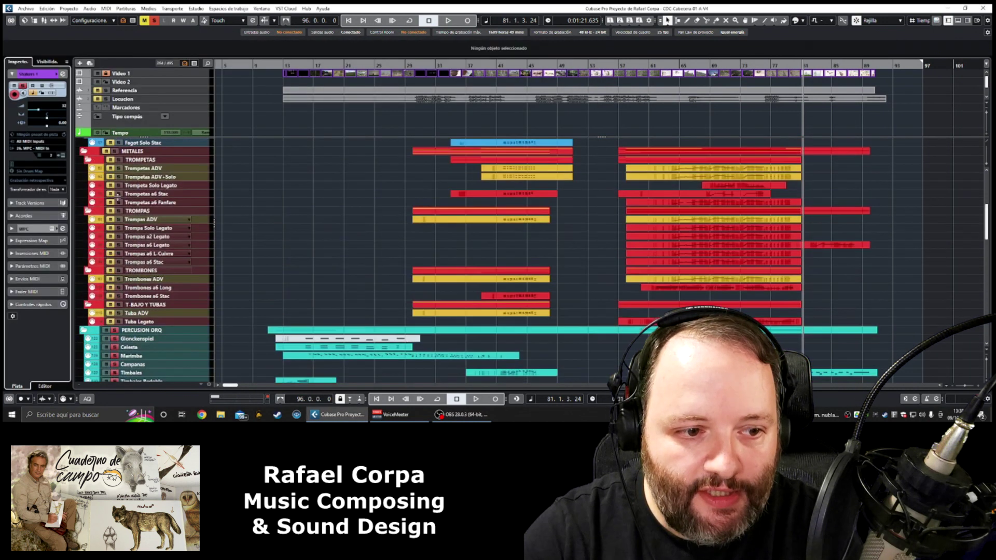
pyautogui.scroll(-3, 118, 197)
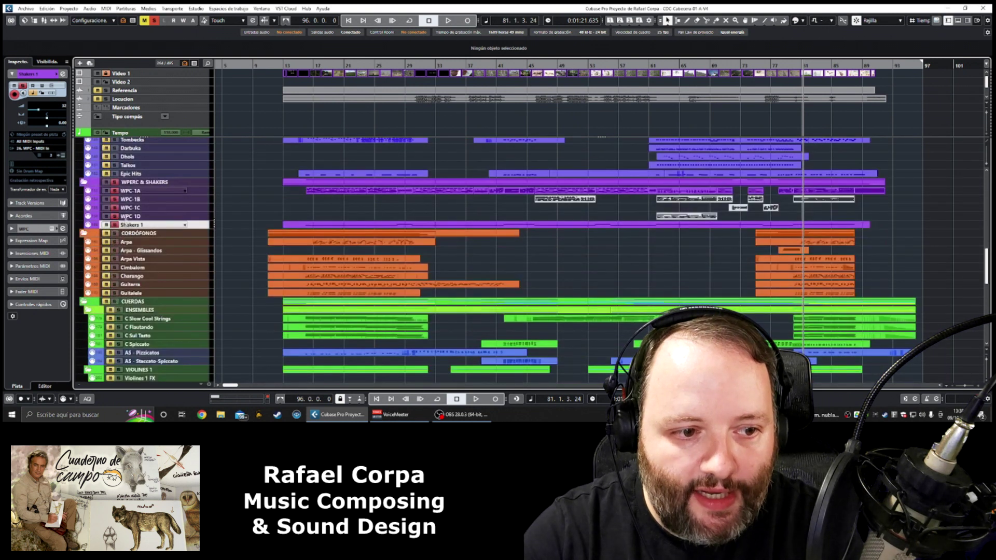
pyautogui.click(114, 224)
pyautogui.click(115, 233)
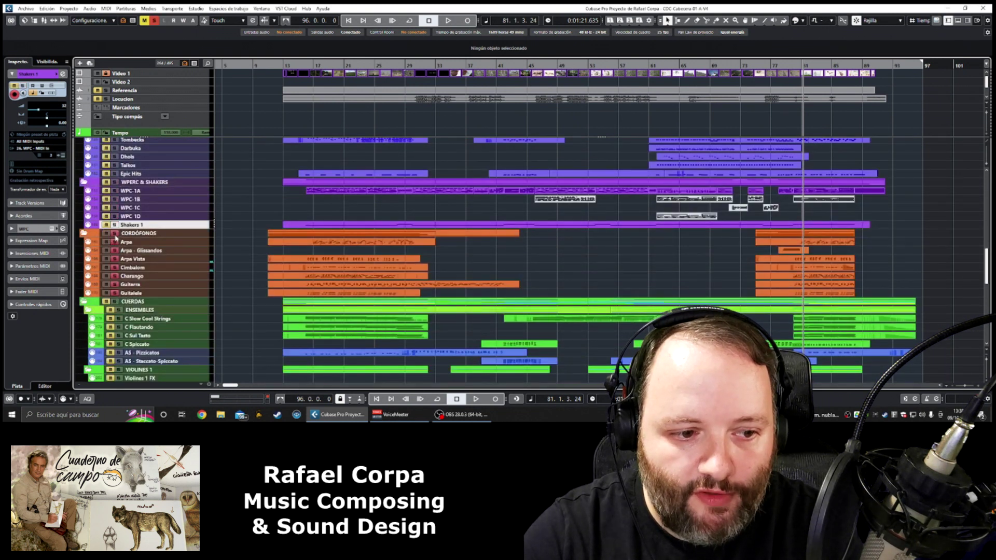
pyautogui.click(299, 64)
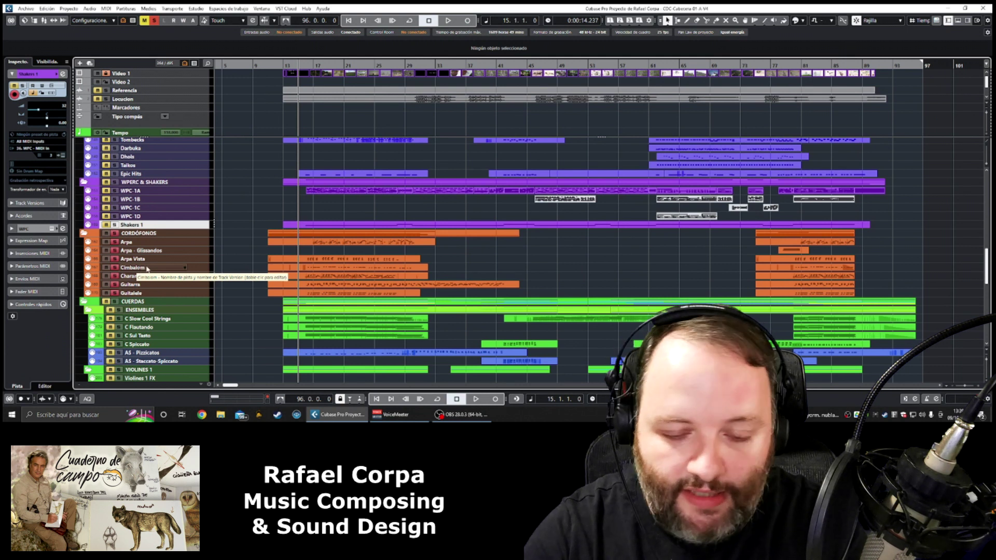
# Step: Select the Arpa, Arpa - Glissandos, Arpa Vista and Guitalele tracks in turn to present the CORDÓFONOS folder
pyautogui.click(132, 242)
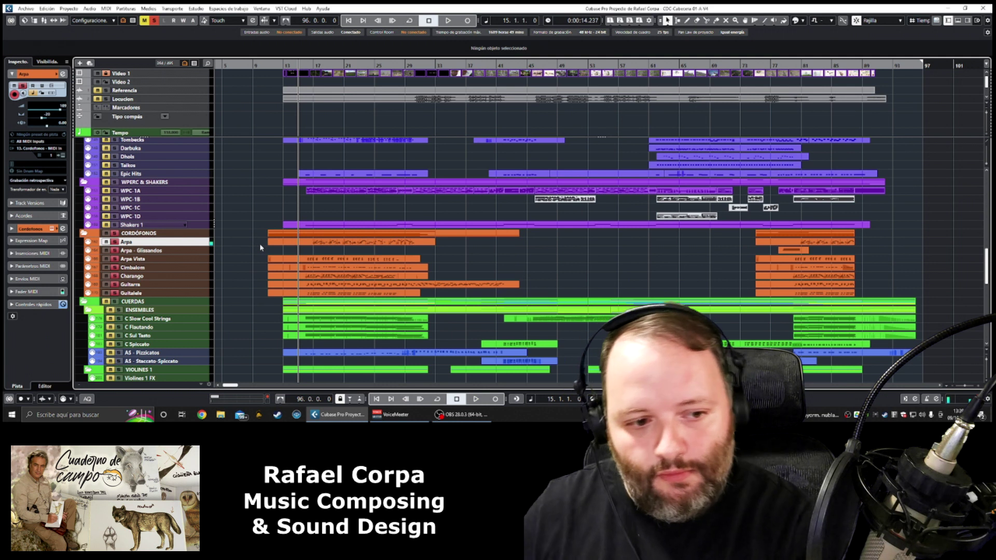
pyautogui.click(168, 250)
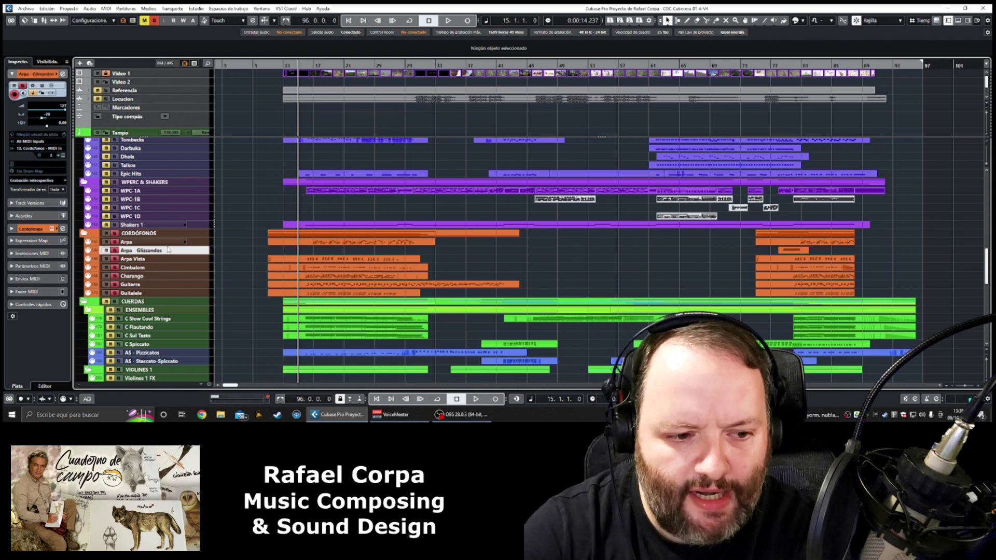
pyautogui.click(150, 259)
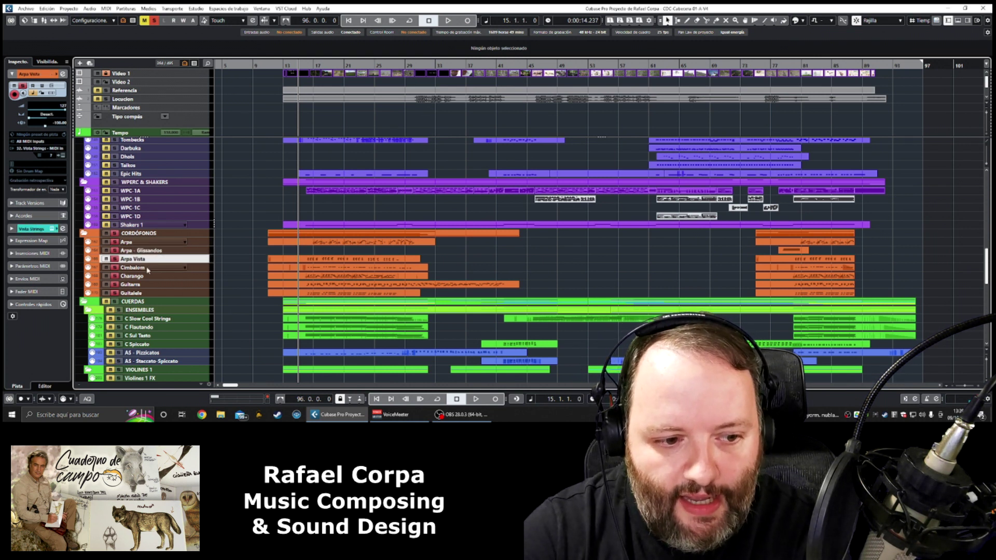
pyautogui.click(182, 293)
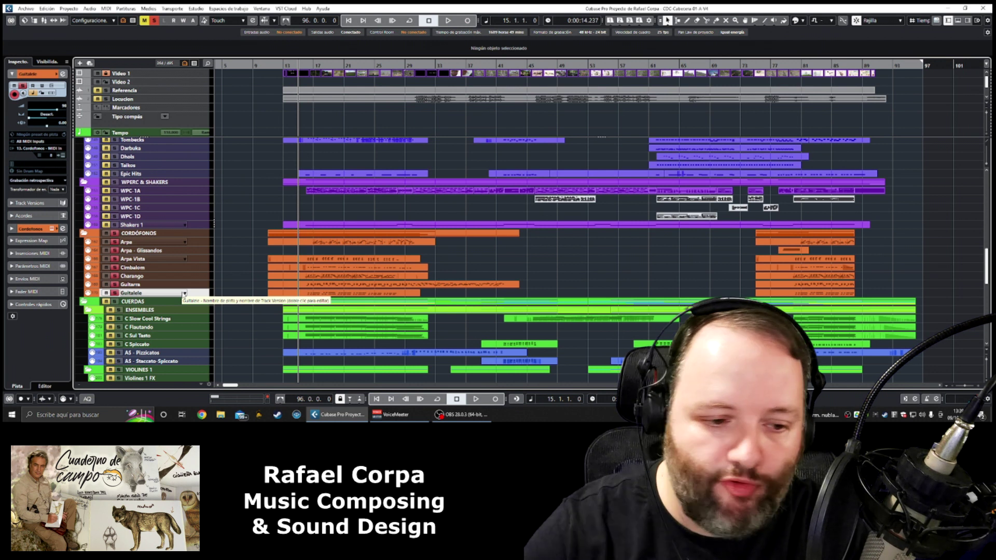
pyautogui.doubleClick(156, 293)
# Step: Open the Guitarra track's instrument, look through the guitar and guitalele patches loaded in Kontakt, and close it again
pyautogui.click(138, 284)
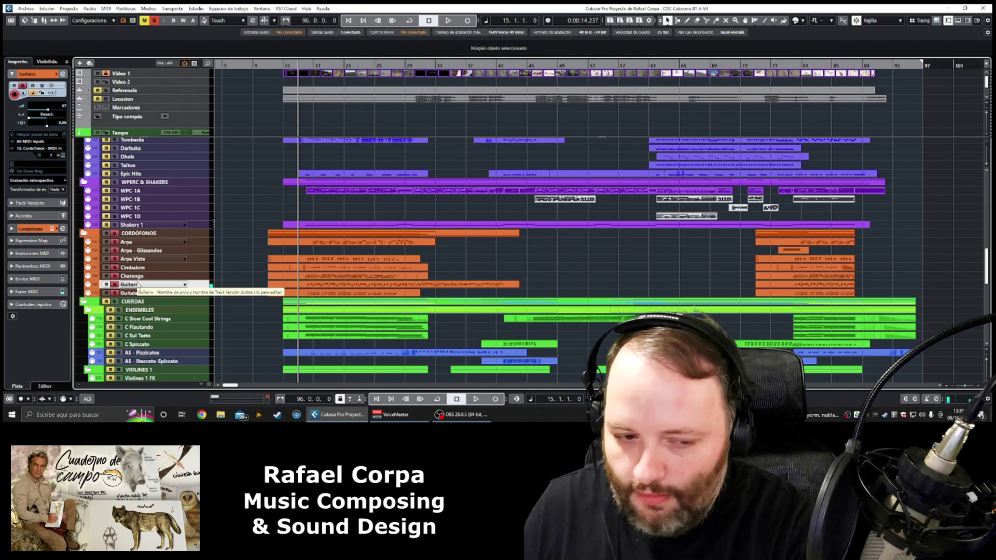
pyautogui.doubleClick(138, 284)
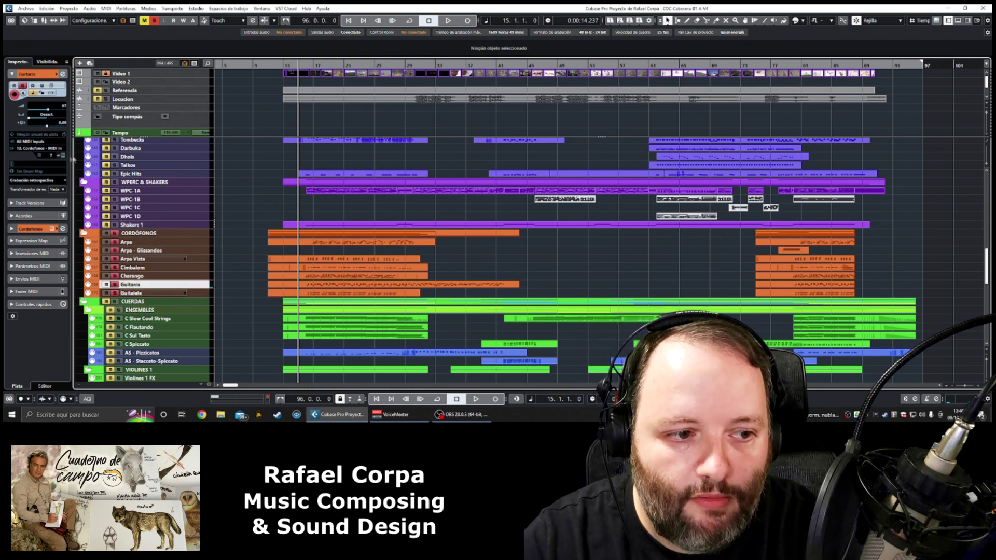
pyautogui.click(63, 155)
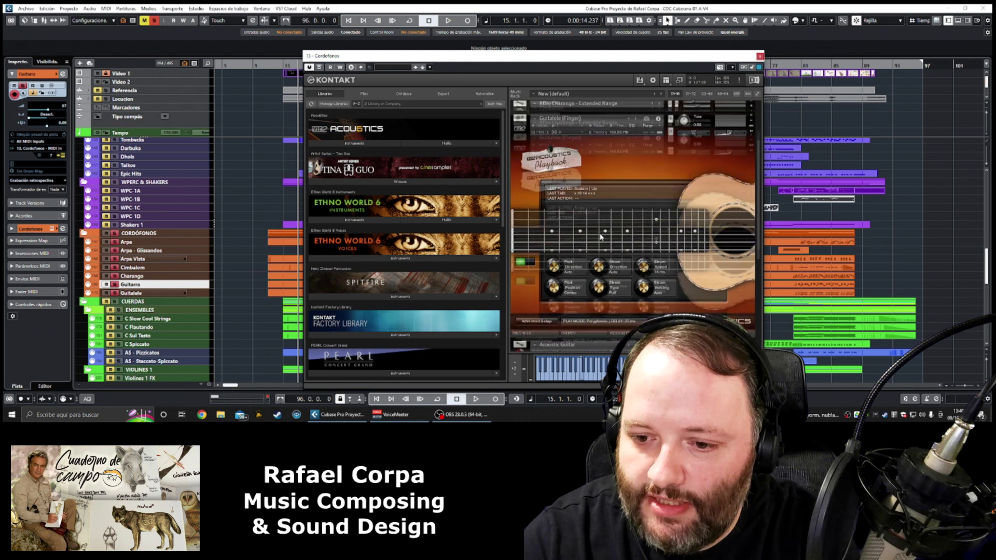
pyautogui.scroll(-8, 604, 239)
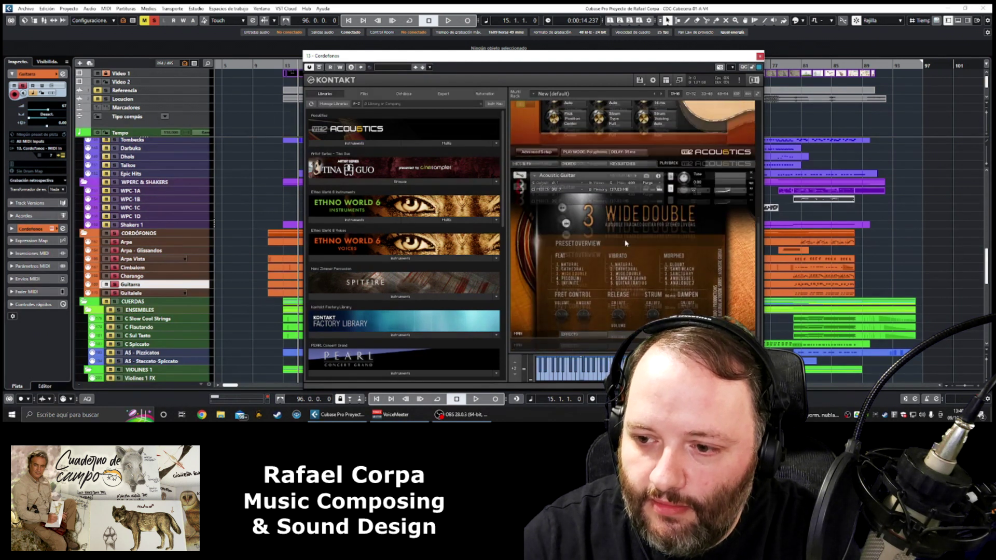
pyautogui.scroll(10, 625, 242)
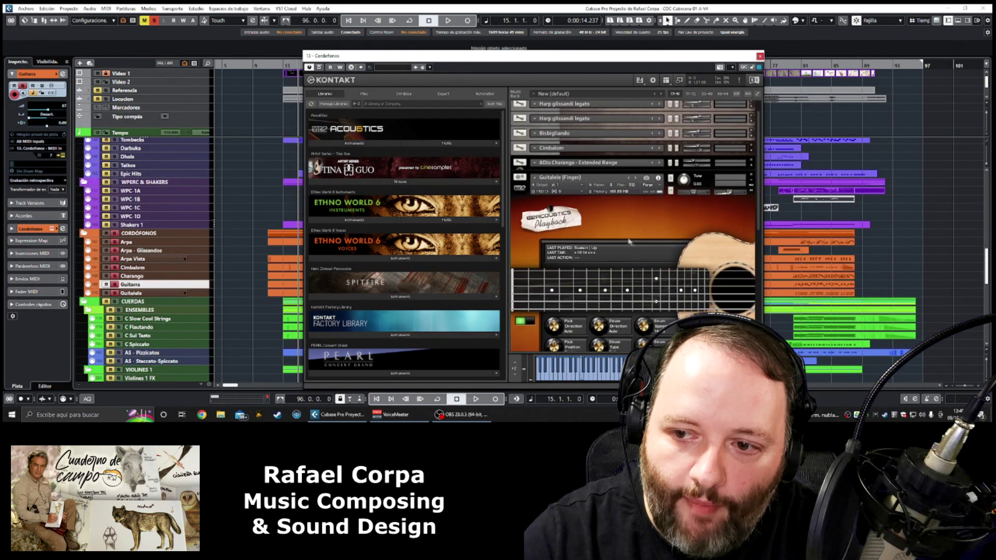
pyautogui.click(759, 55)
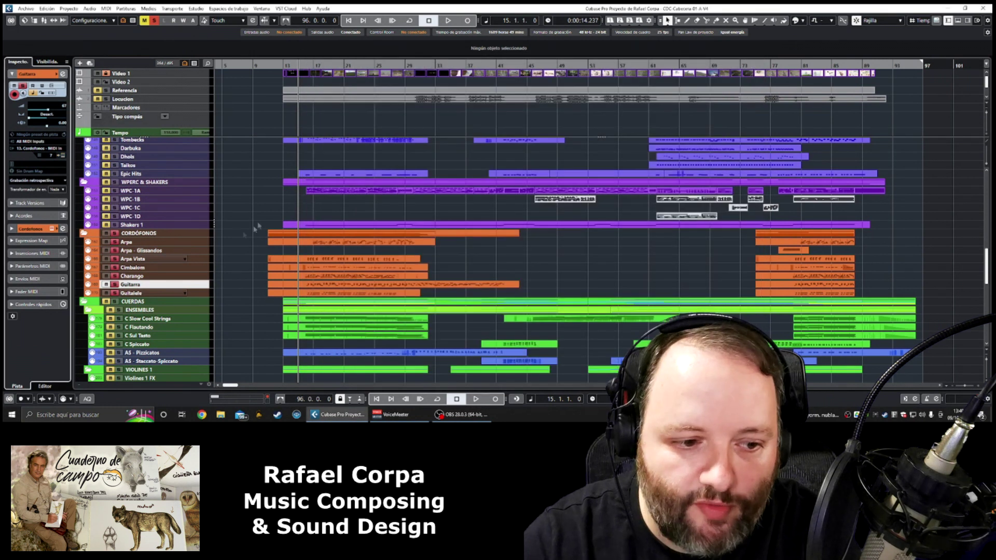
# Step: Present the Charango and Cimbalom tracks and play the soloed CORDÓFONOS folder from bar 15
pyautogui.click(140, 276)
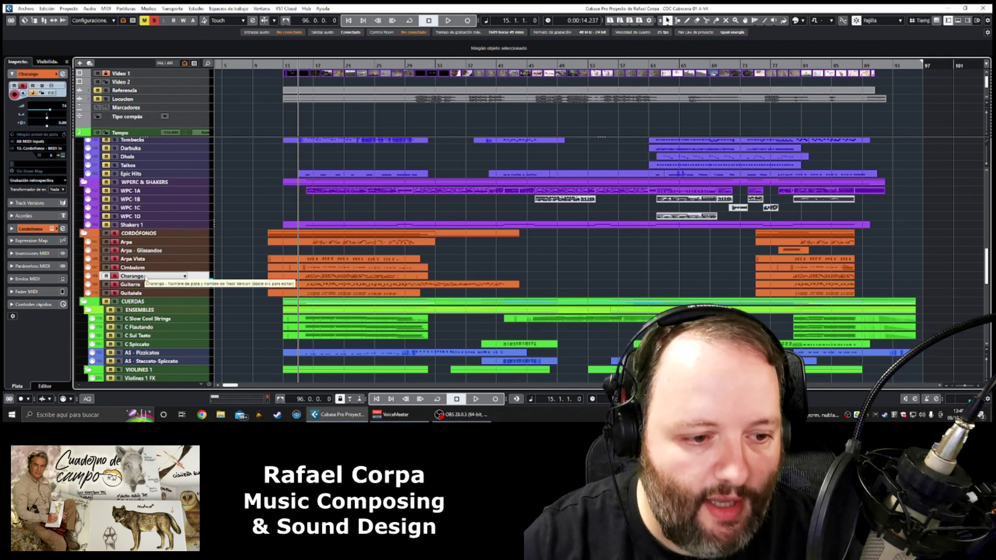
pyautogui.click(134, 269)
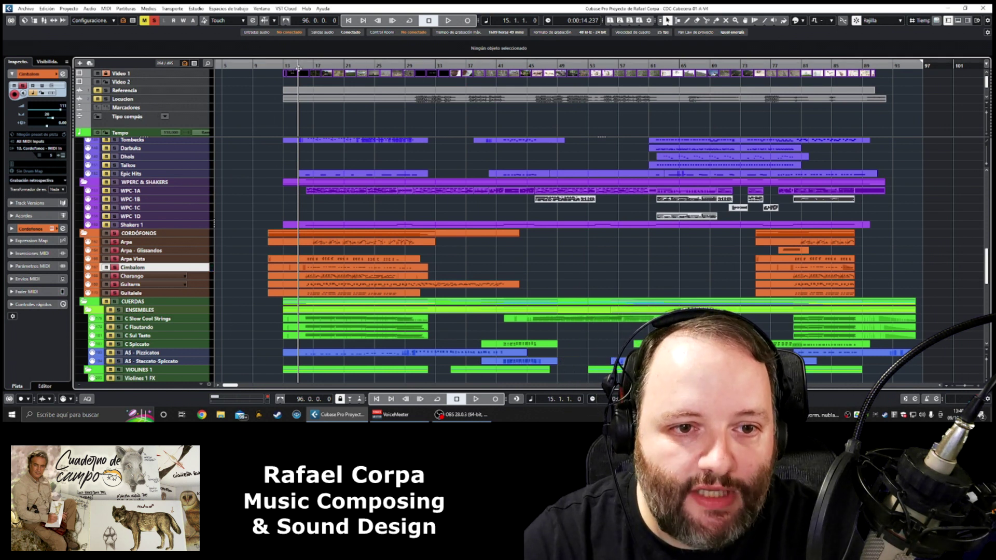
pyautogui.press('space')
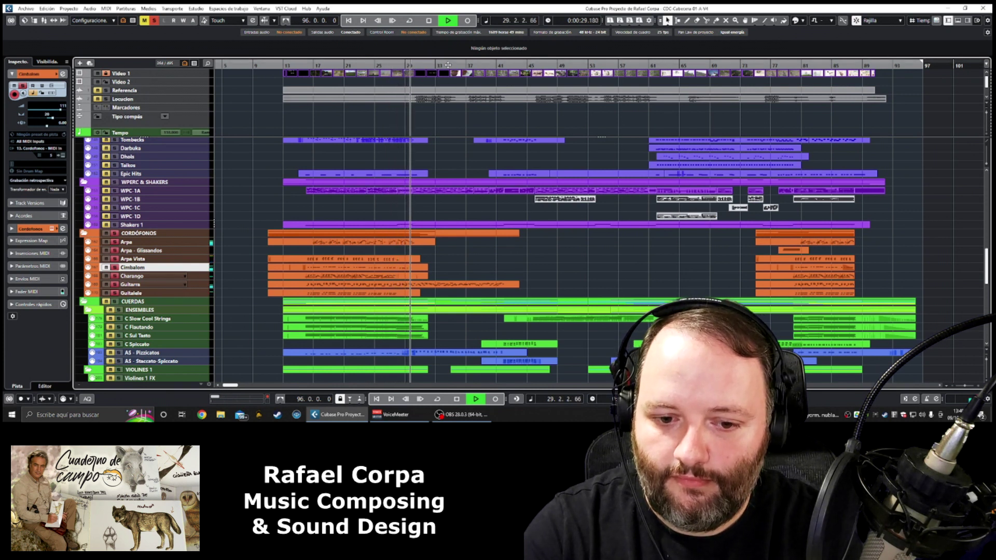
pyautogui.press('space')
# Step: Select the Guitarra track and play the final CORDÓFONOS passage from bar 82
pyautogui.click(161, 285)
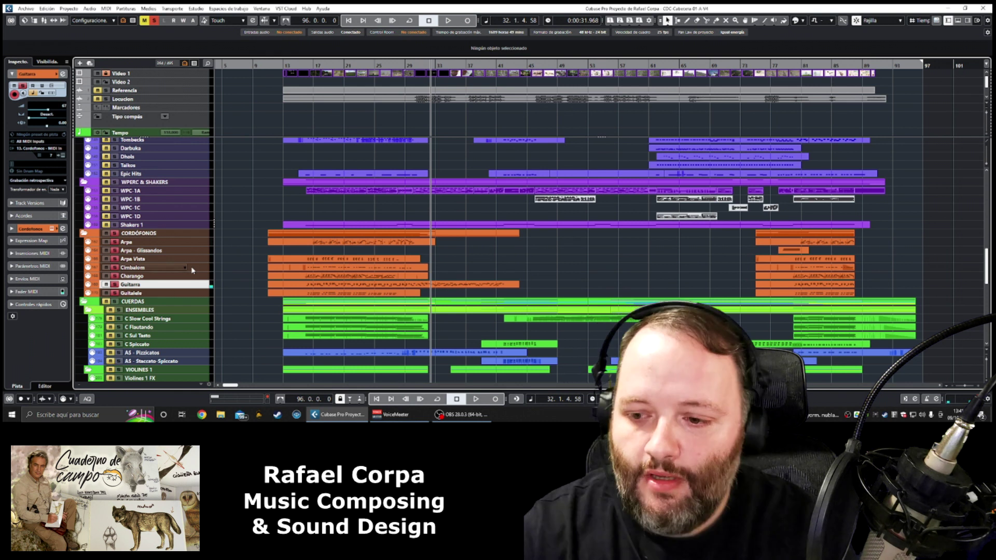
pyautogui.click(807, 65)
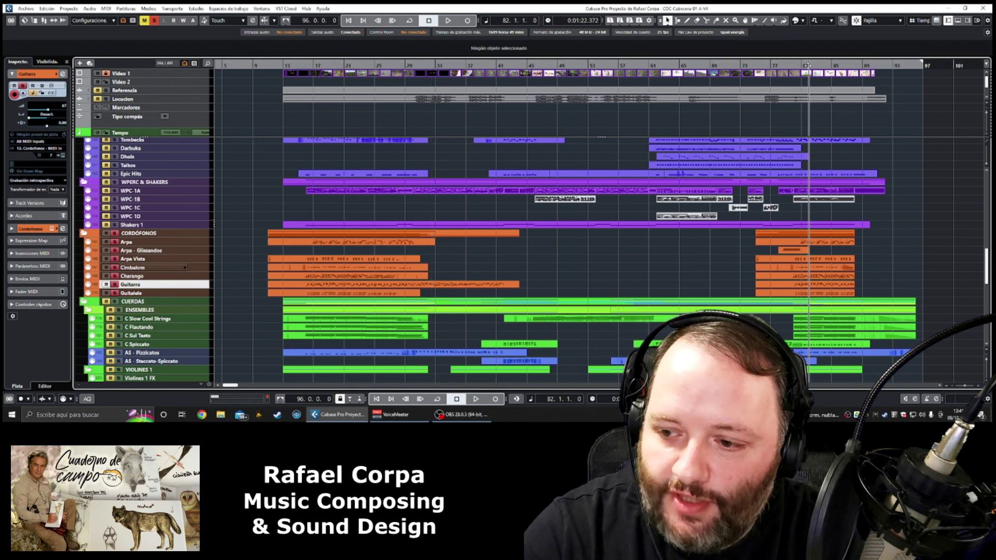
pyautogui.press('space')
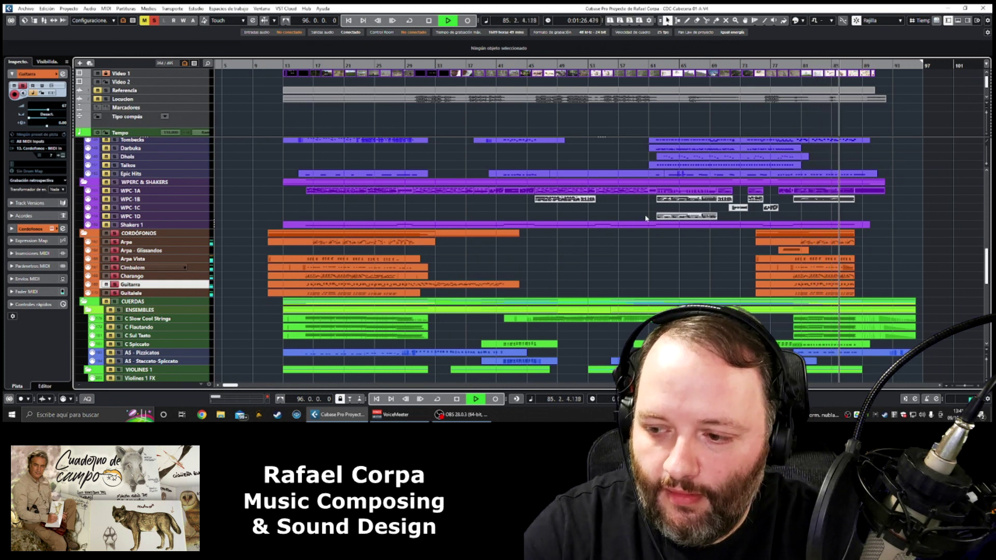
pyautogui.press('space')
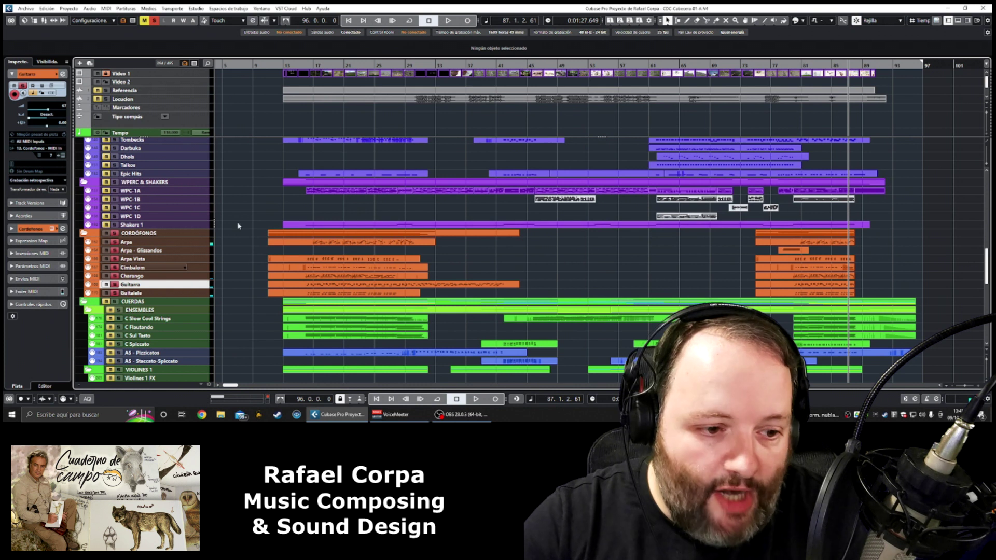
# Step: Clear the solo on the CORDÓFONOS folder and select the C Spiccato track in the ENSEMBLES folder of CUERDAS
pyautogui.scroll(-10, 165, 243)
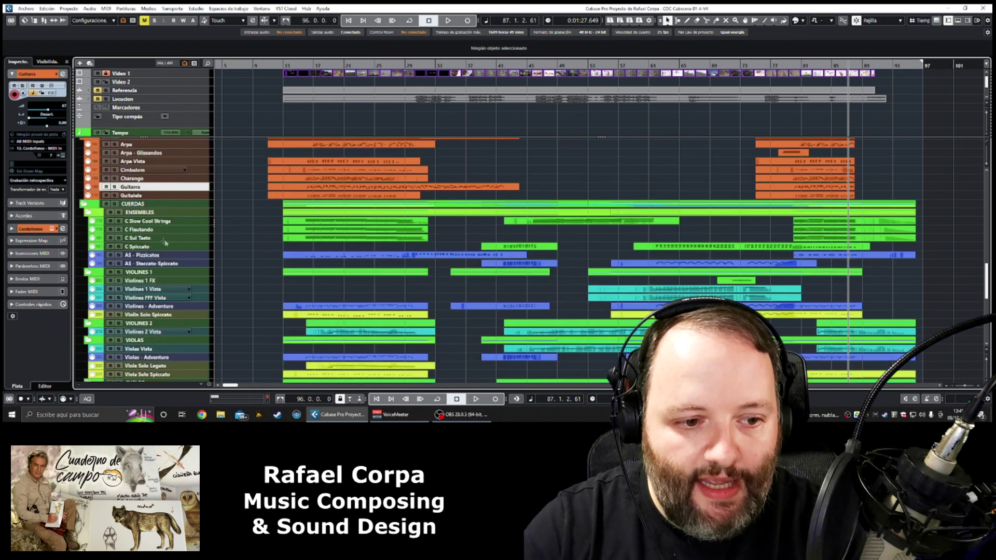
pyautogui.scroll(4, 166, 243)
pyautogui.scroll(-8, 164, 243)
pyautogui.scroll(3, 165, 243)
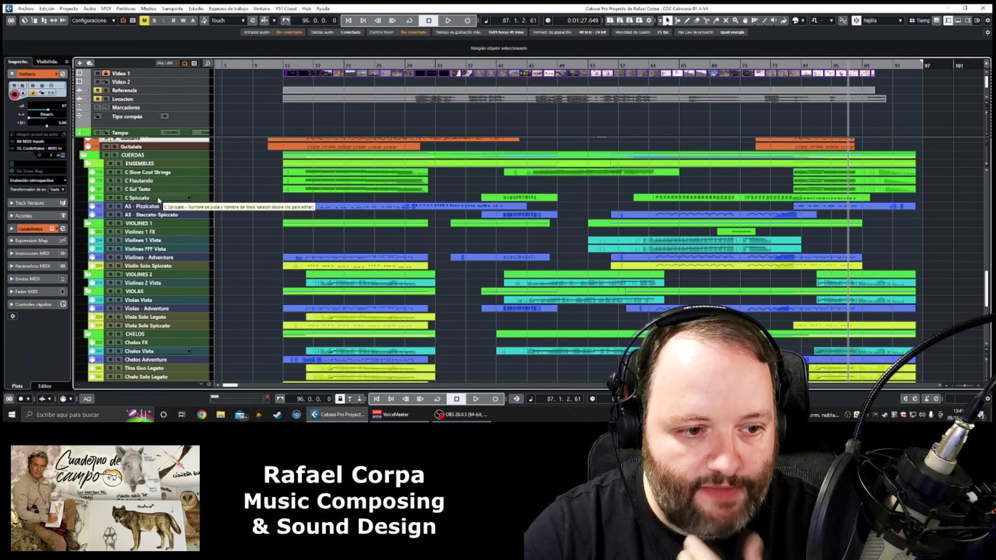
pyautogui.click(161, 198)
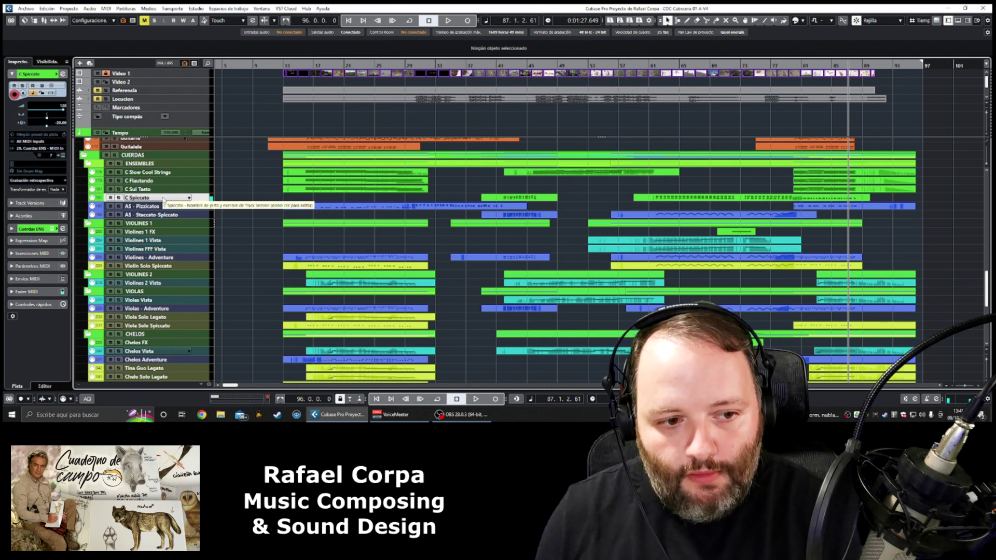
# Step: Present the AS - Pizzicatos and AS - Staccato-Spiccato tracks and look over the remaining string folders below them
pyautogui.click(162, 206)
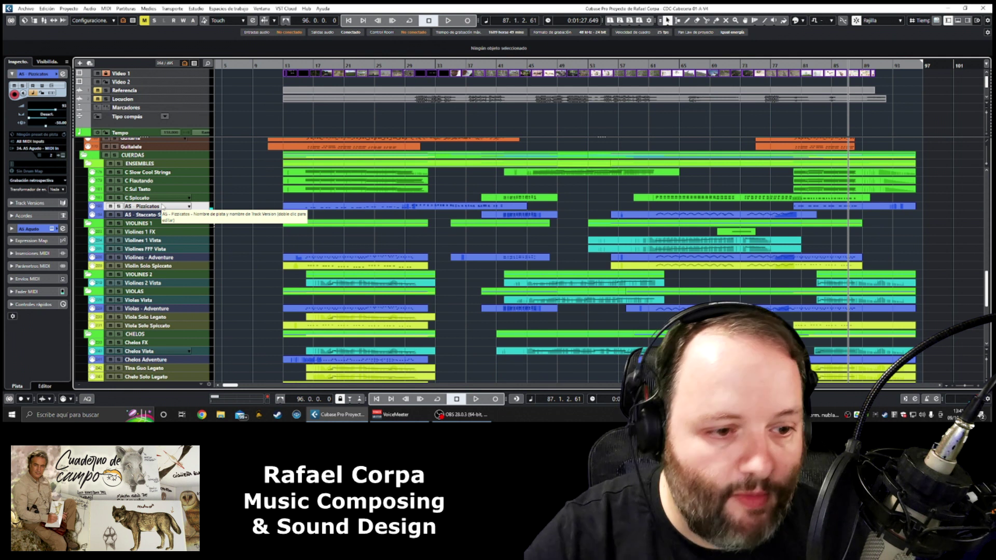
pyautogui.click(176, 215)
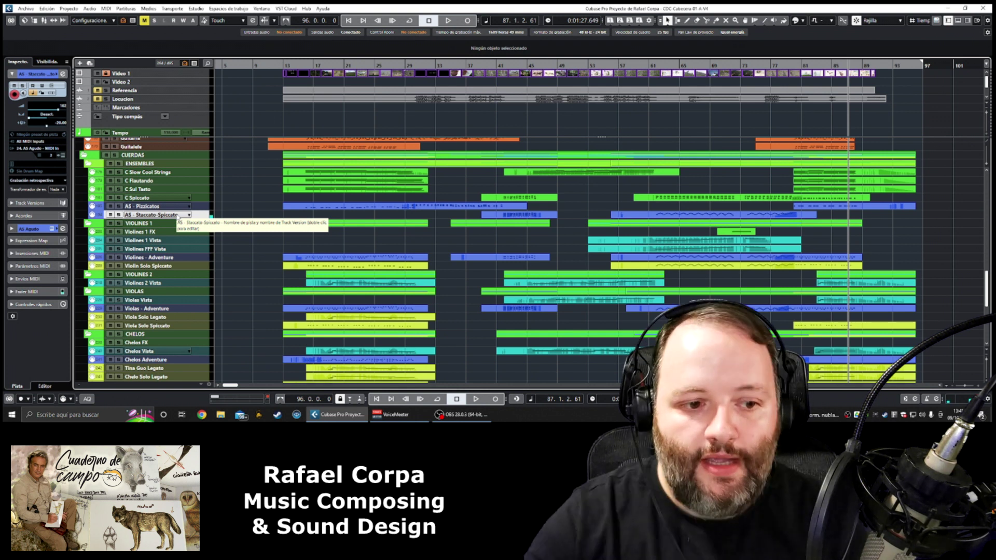
pyautogui.scroll(-4, 174, 214)
pyautogui.scroll(4, 178, 208)
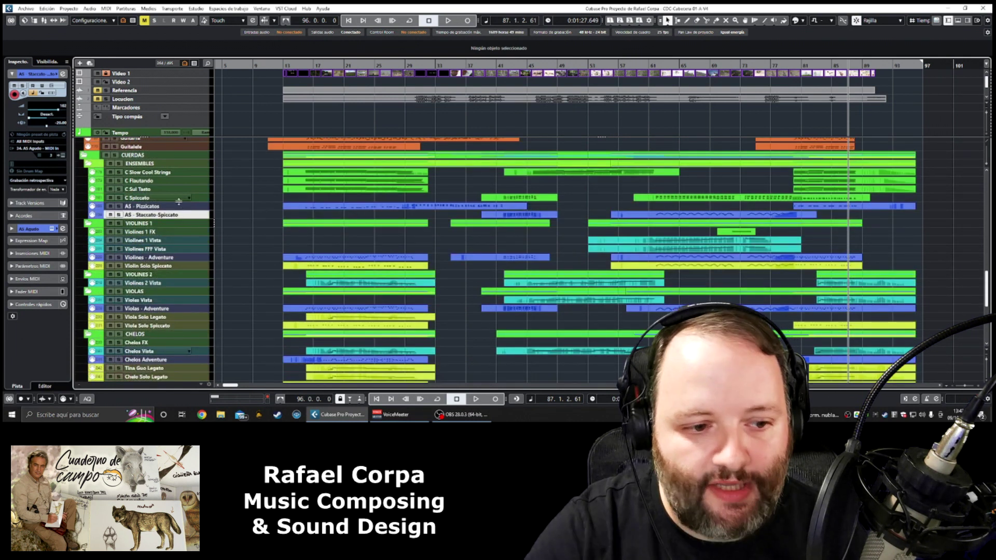
pyautogui.scroll(-3, 175, 210)
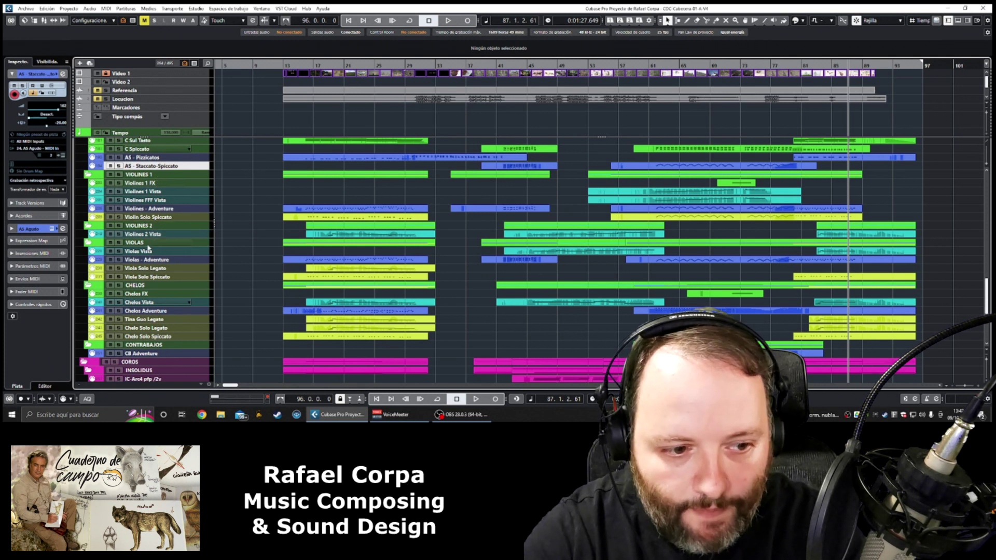
pyautogui.scroll(3, 169, 311)
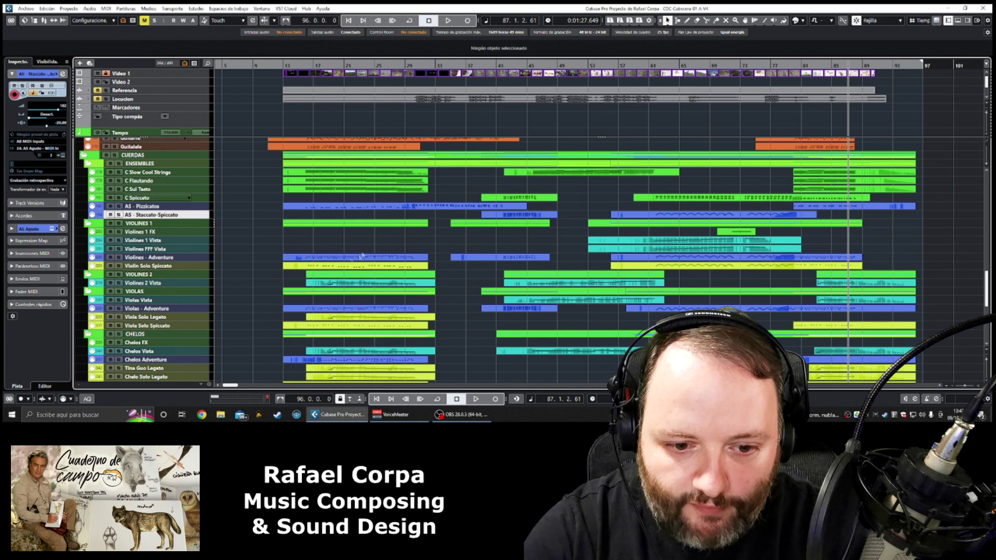
pyautogui.scroll(-3, 361, 255)
pyautogui.scroll(3, 335, 186)
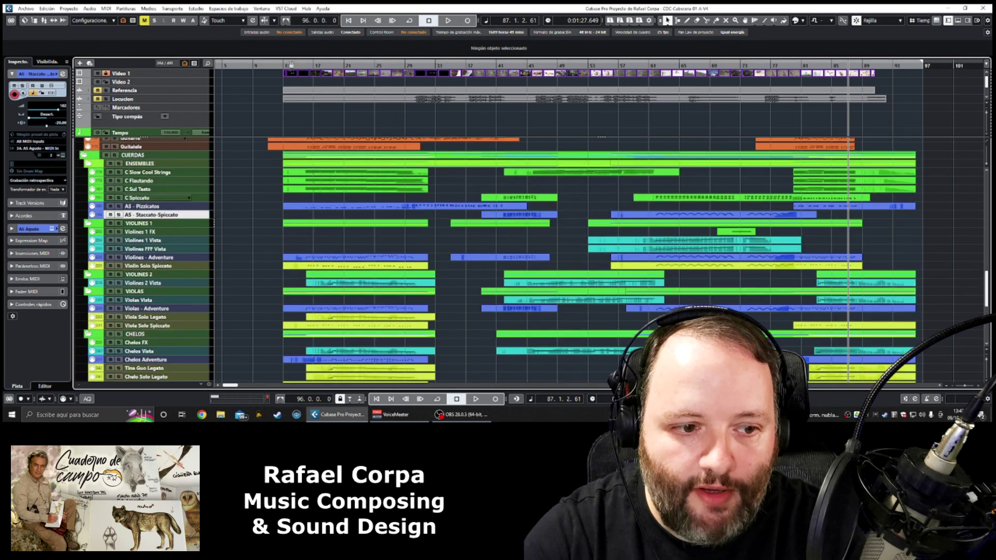
# Step: Solo the ENSEMBLES folder within CUERDAS and play its opening passage from bar 13
pyautogui.click(115, 155)
pyautogui.click(115, 155)
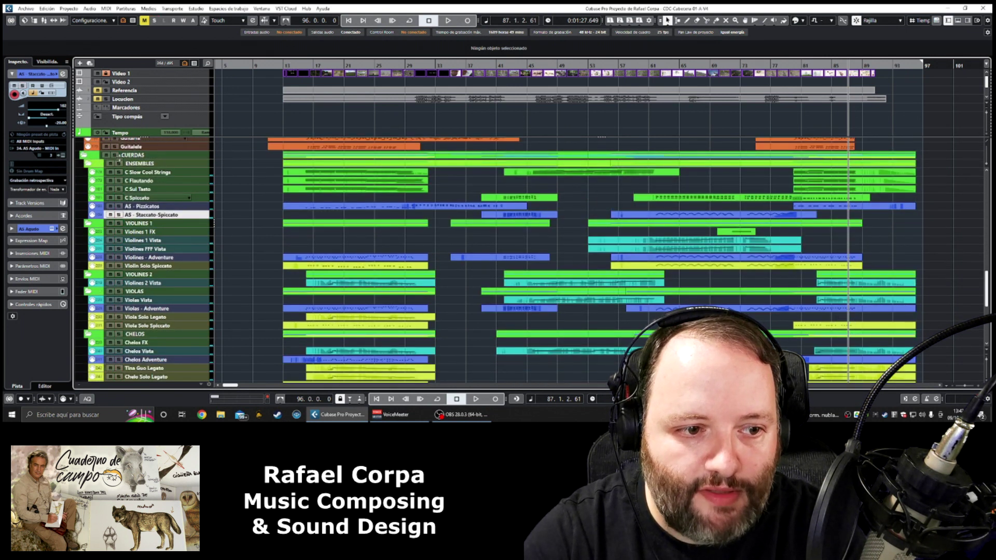
pyautogui.click(286, 65)
pyautogui.press('space')
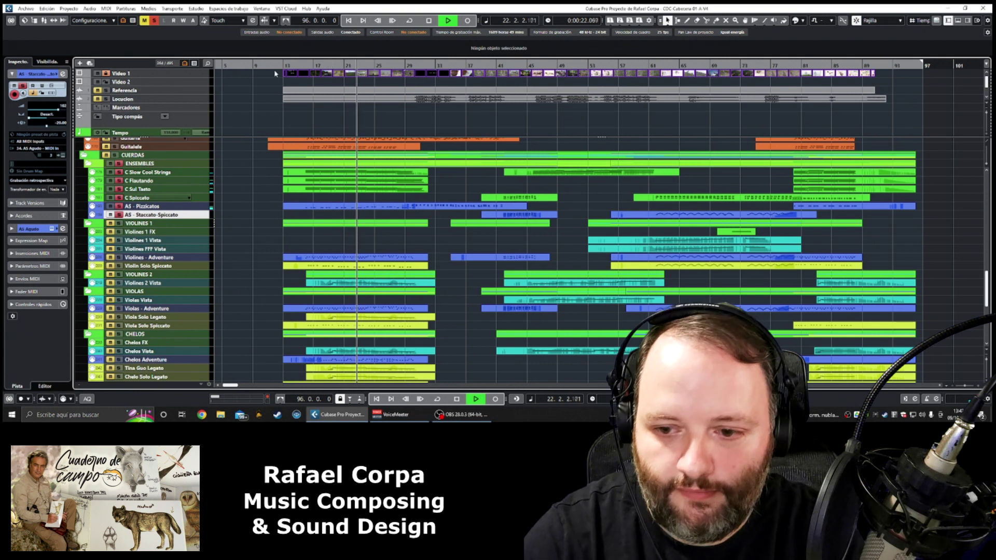
pyautogui.press('space')
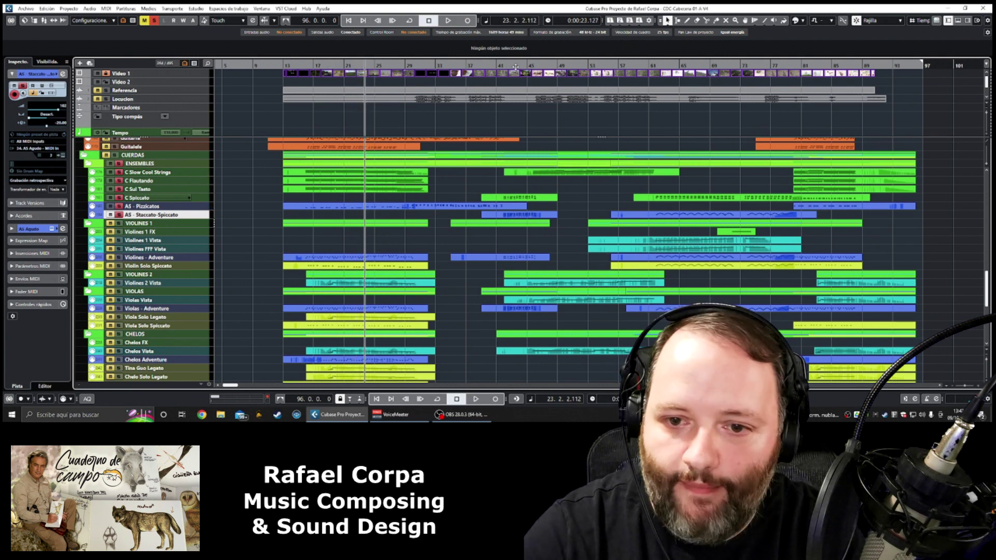
# Step: Play the soloed ENSEMBLES passages from about bar 43 and from bar 61
pyautogui.click(512, 66)
pyautogui.press('space')
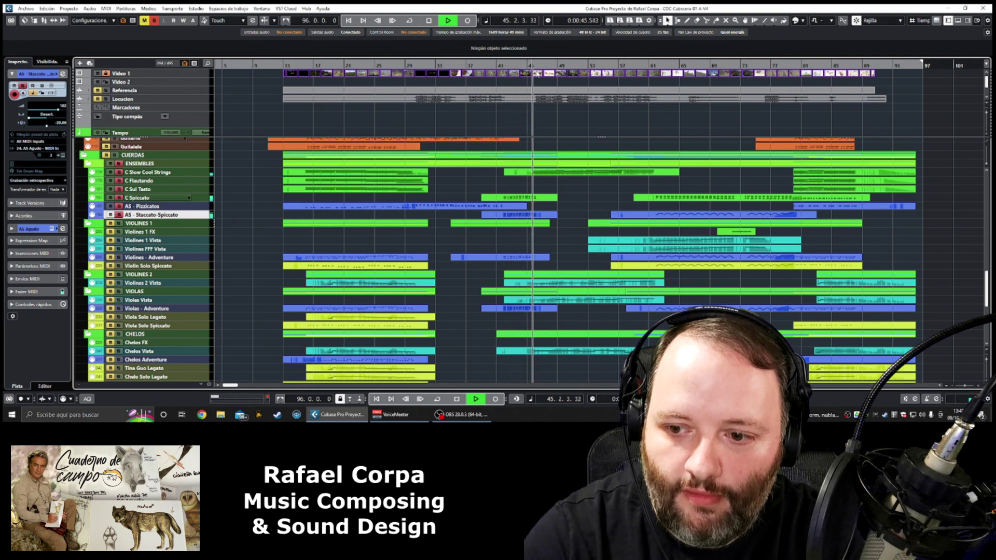
pyautogui.press('space')
pyautogui.click(647, 67)
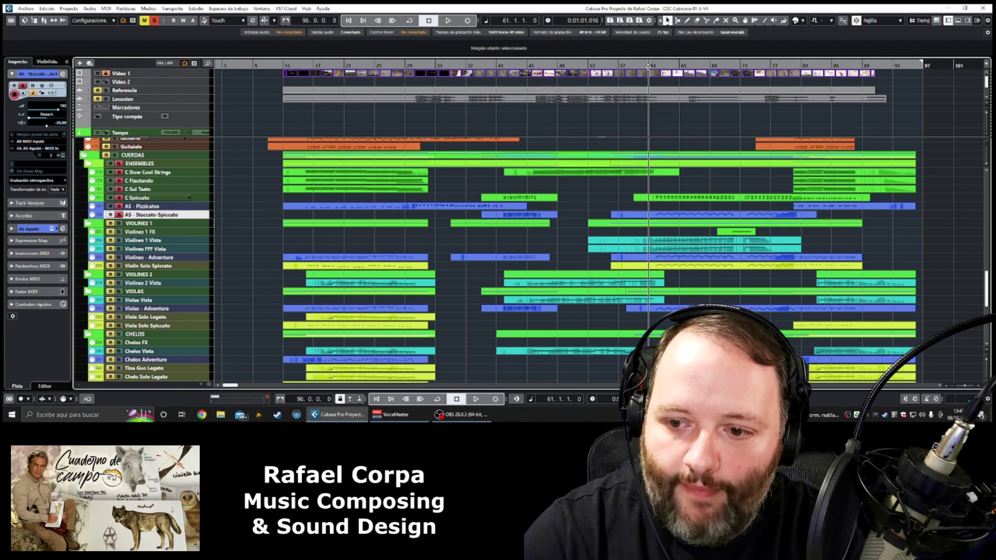
pyautogui.press('space')
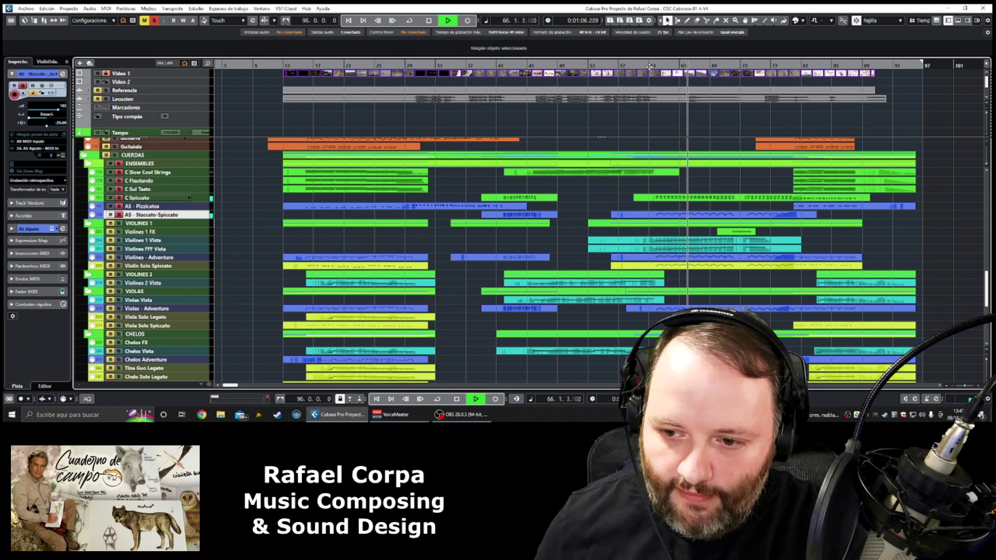
pyautogui.press('space')
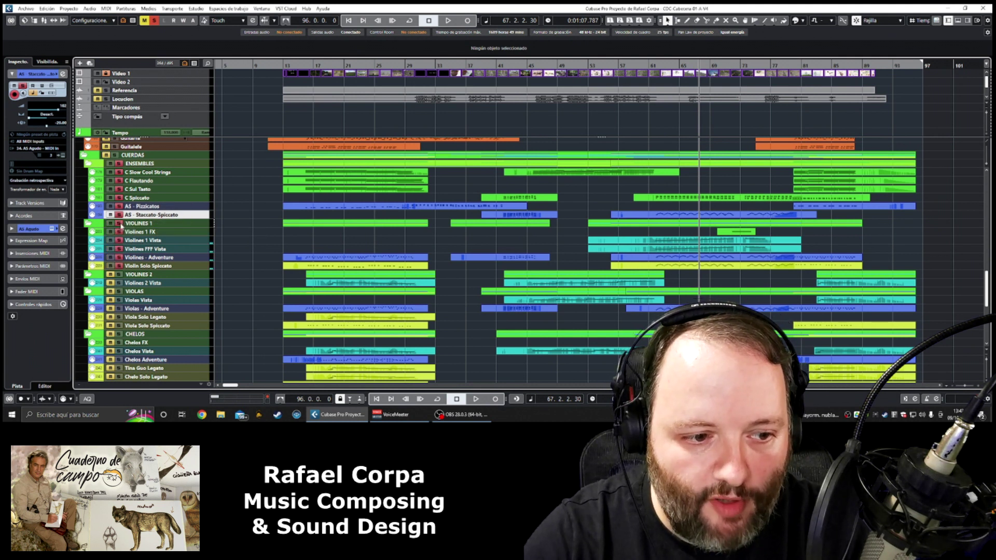
# Step: Switch the solo from the ENSEMBLES folder to VIOLINES 1 and play it from about bar 15
pyautogui.click(119, 164)
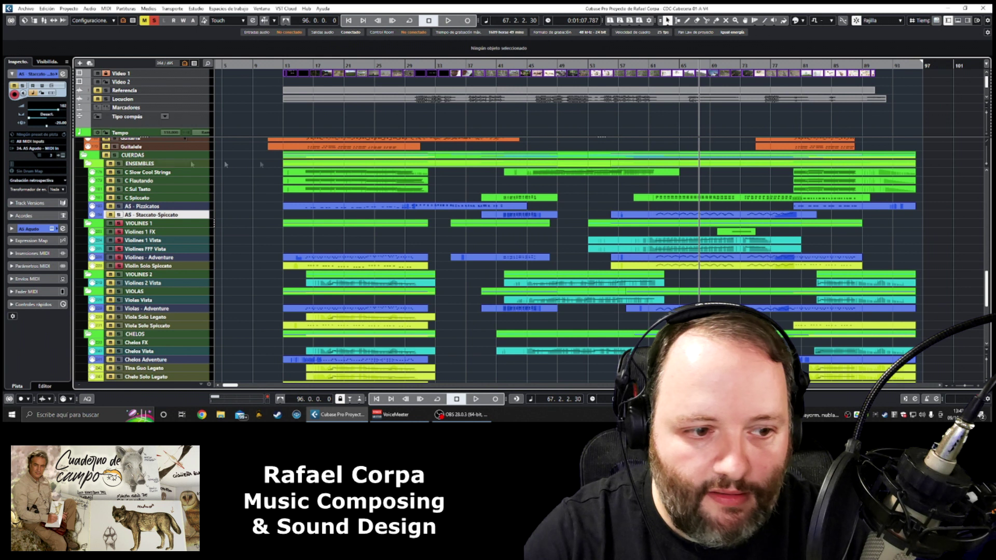
pyautogui.click(301, 66)
pyautogui.press('space')
pyautogui.scroll(-1, 311, 104)
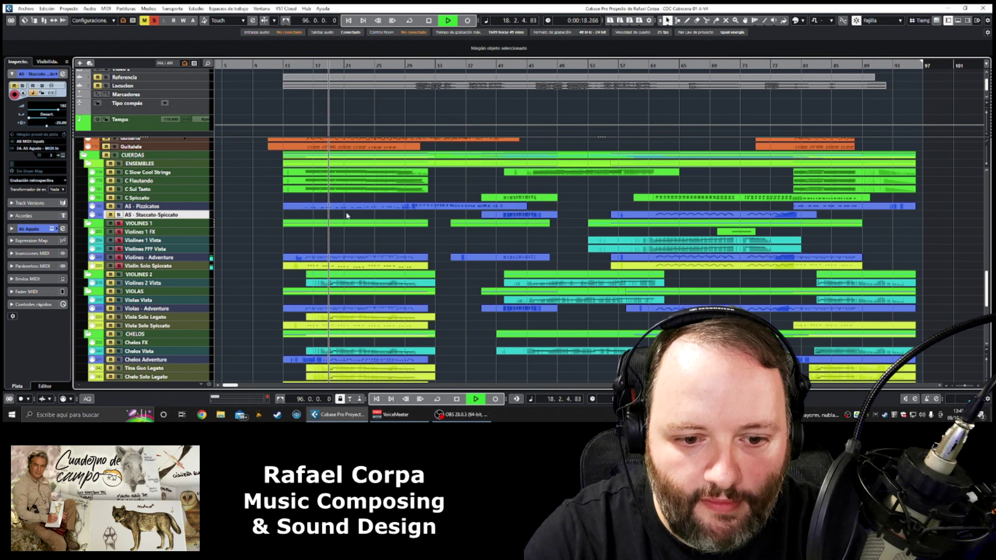
pyautogui.press('space')
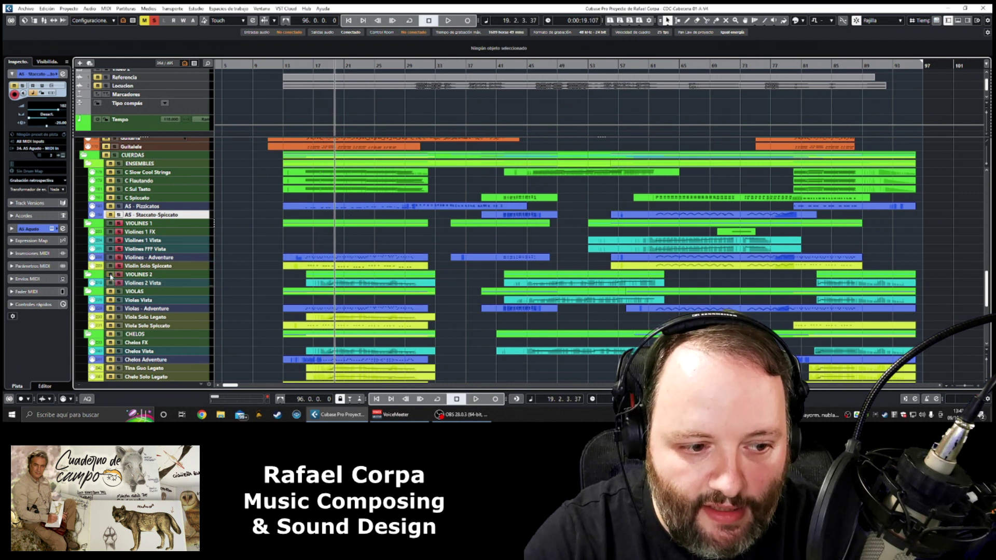
# Step: Add the VIOLINES 2 folder to the solo and play both violin sections from about bar 18
pyautogui.click(323, 66)
pyautogui.press('space')
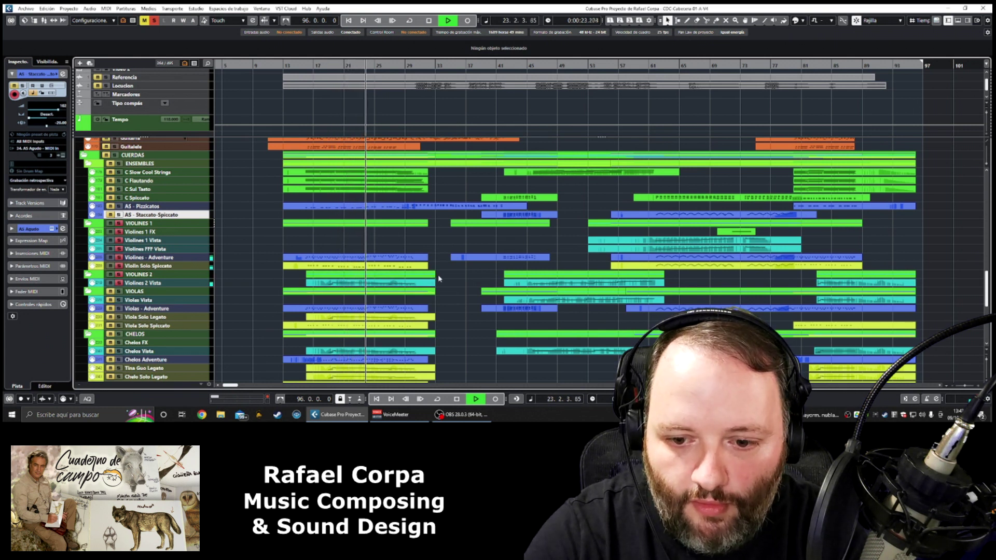
pyautogui.press('space')
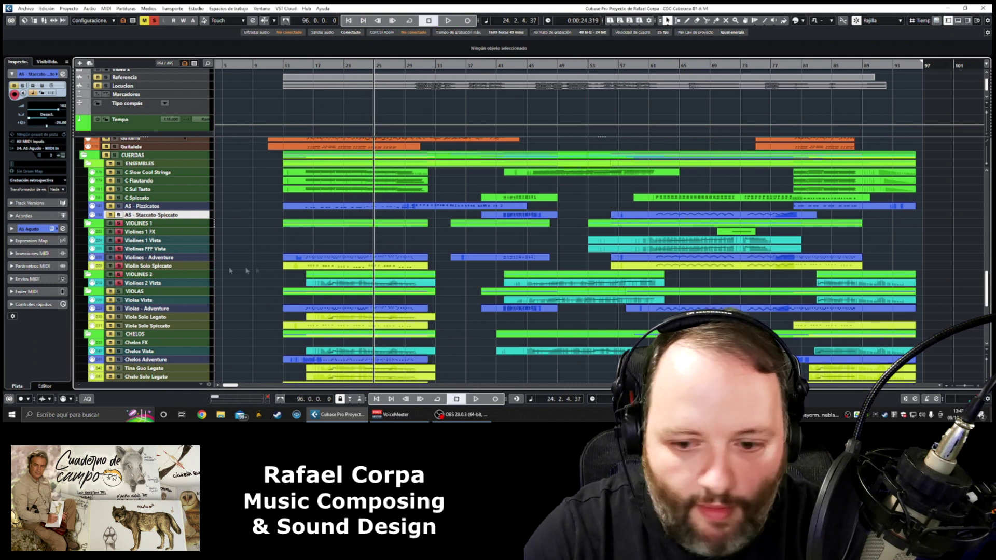
# Step: Add the VIOLAS, CHELOS and CONTRABAJOS folders to the solo and play the string sections from bar 42
pyautogui.scroll(-3, 230, 270)
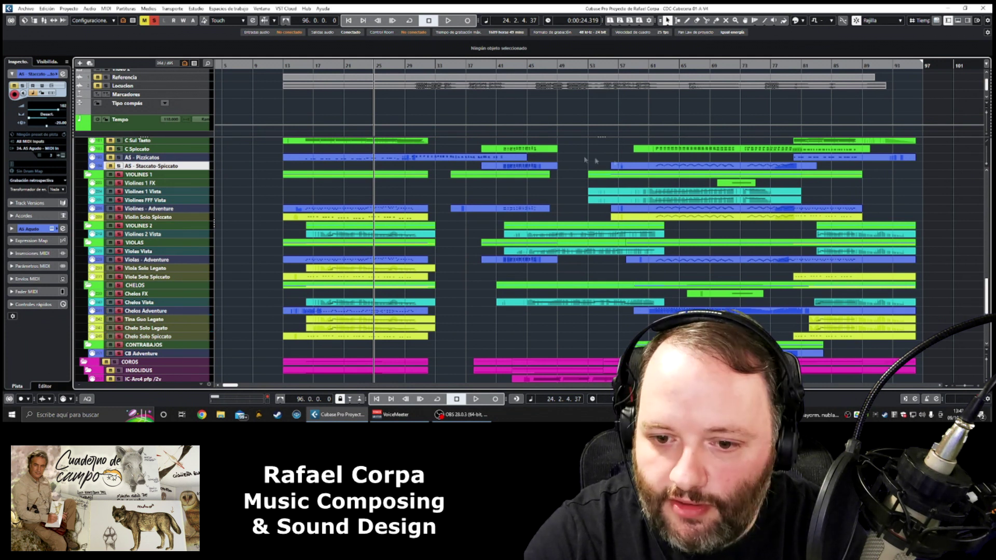
pyautogui.click(508, 65)
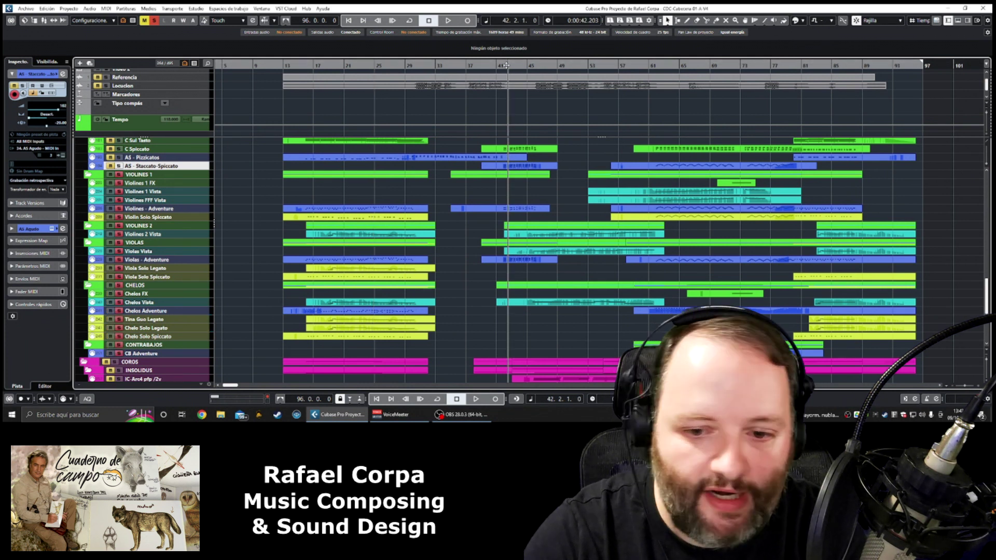
pyautogui.press('space')
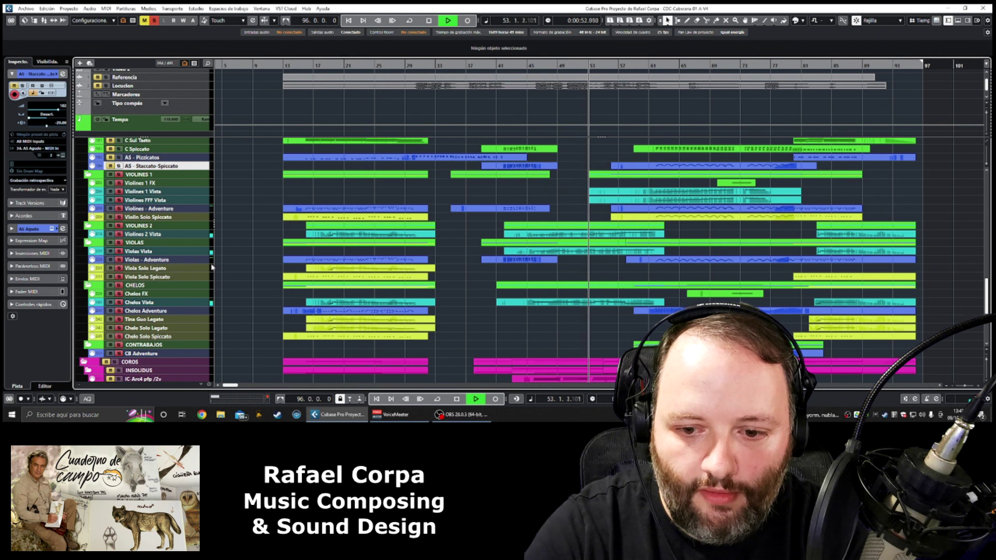
pyautogui.press('space')
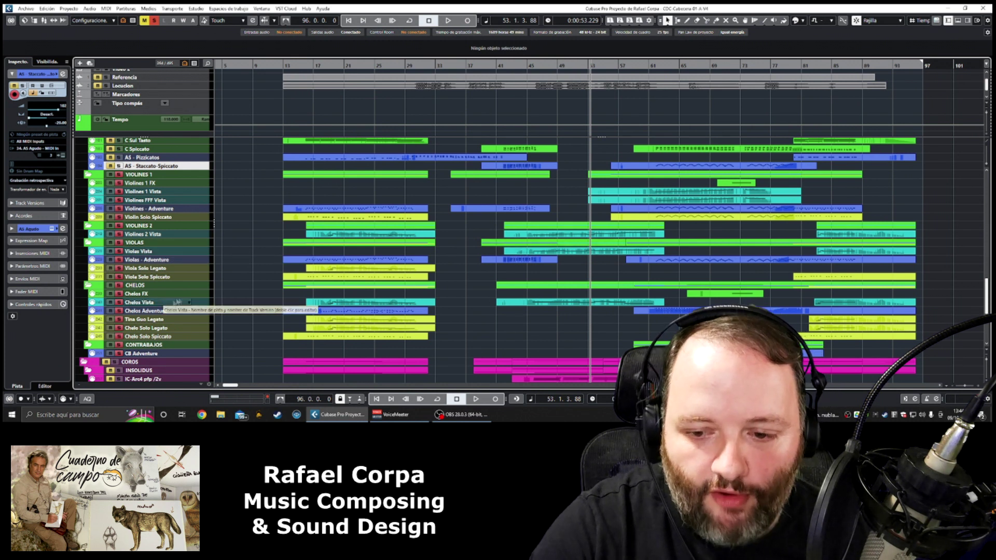
# Step: Replay the soloed strings from about bar 45, then point out the Violines 2 Vista and Chelos Vista tracks
pyautogui.click(525, 70)
pyautogui.press('space')
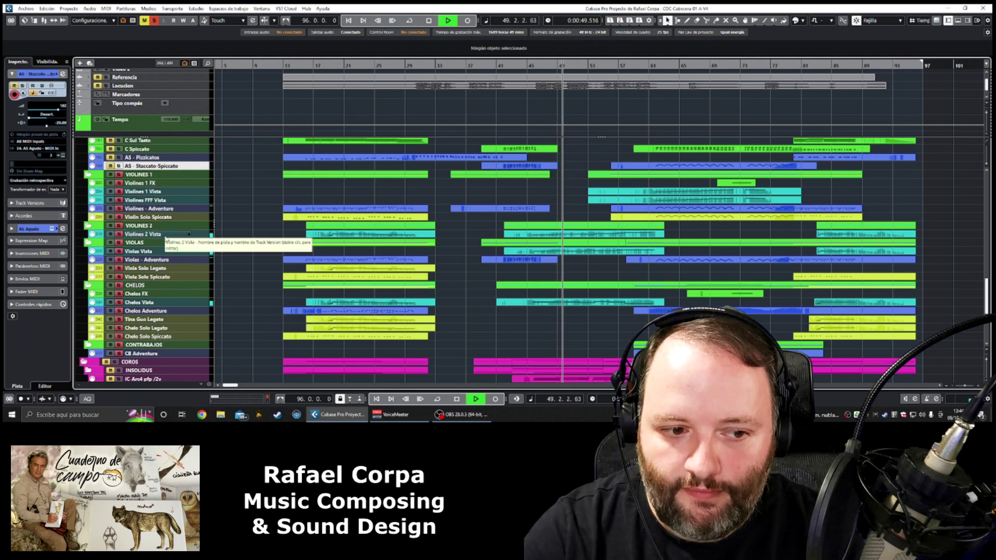
pyautogui.press('space')
pyautogui.click(143, 233)
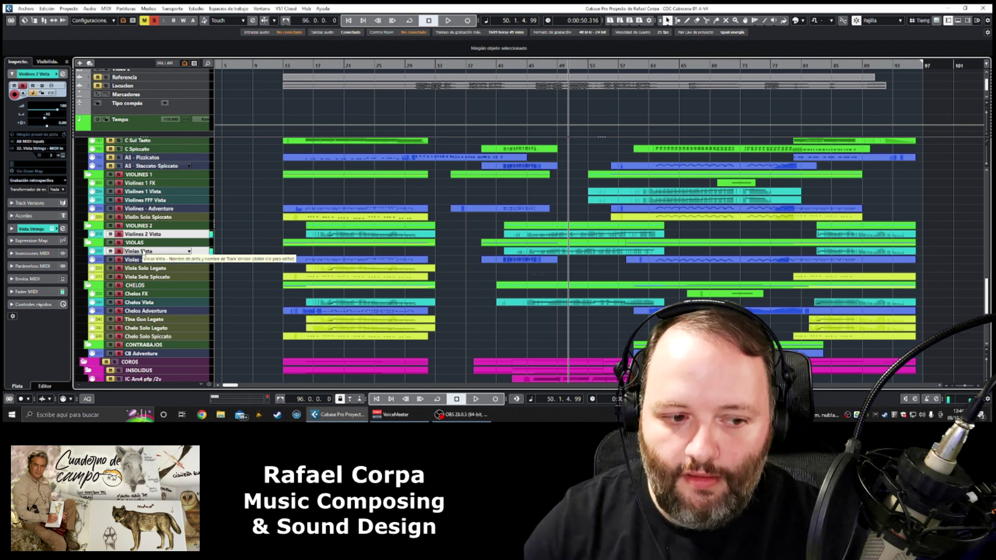
pyautogui.click(138, 302)
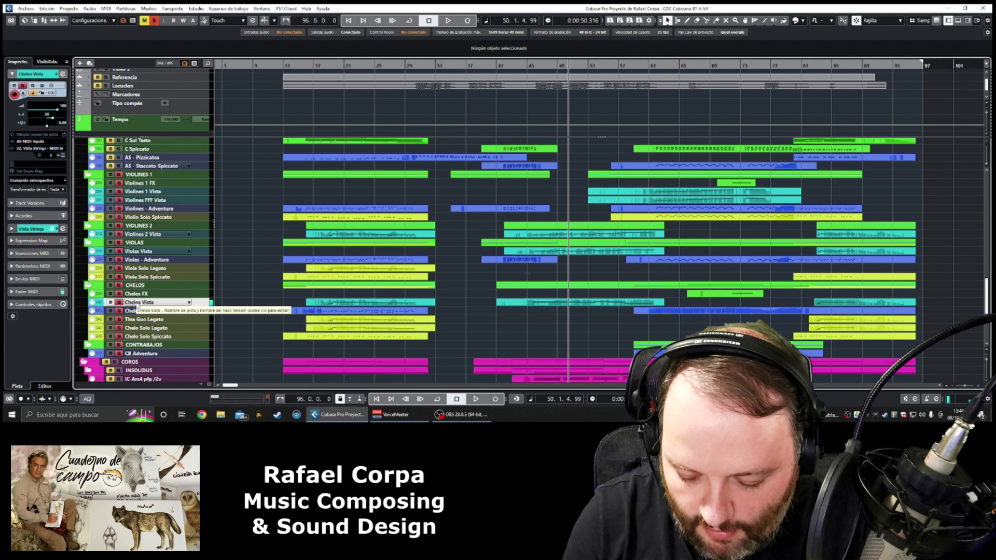
# Step: Continue playing the soloed strings from bar 50 to bar 63, pausing to comment on the passage
pyautogui.press('space')
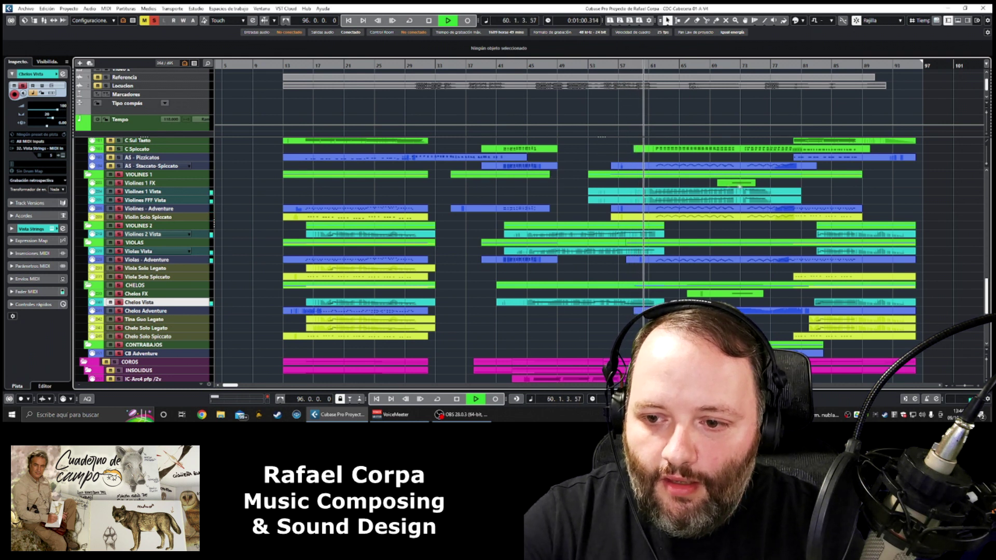
pyautogui.press('space')
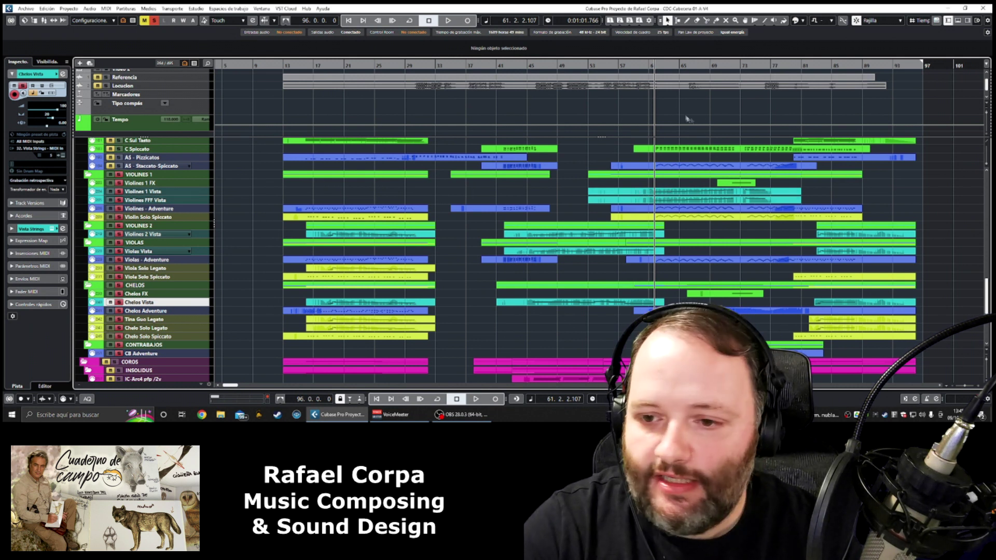
pyautogui.press('space')
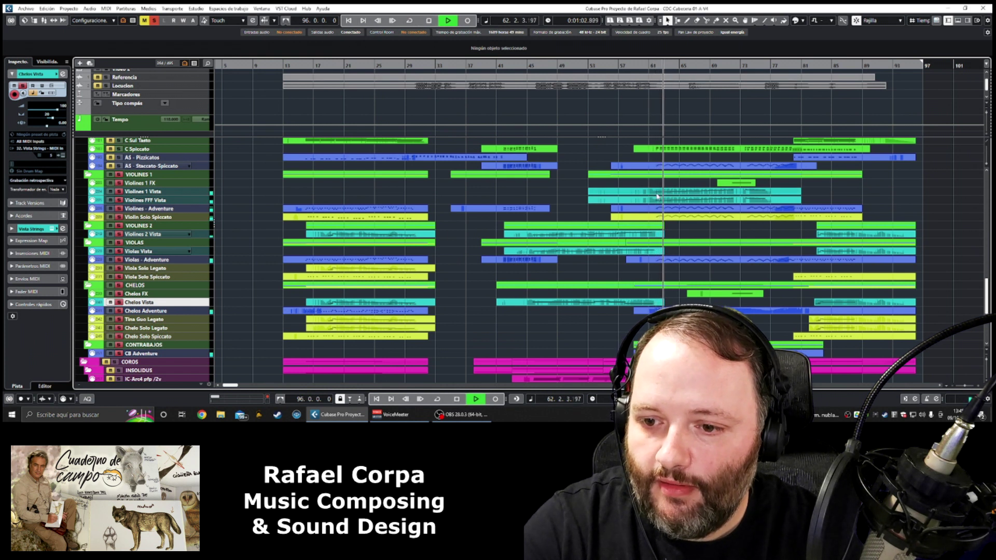
pyautogui.press('space')
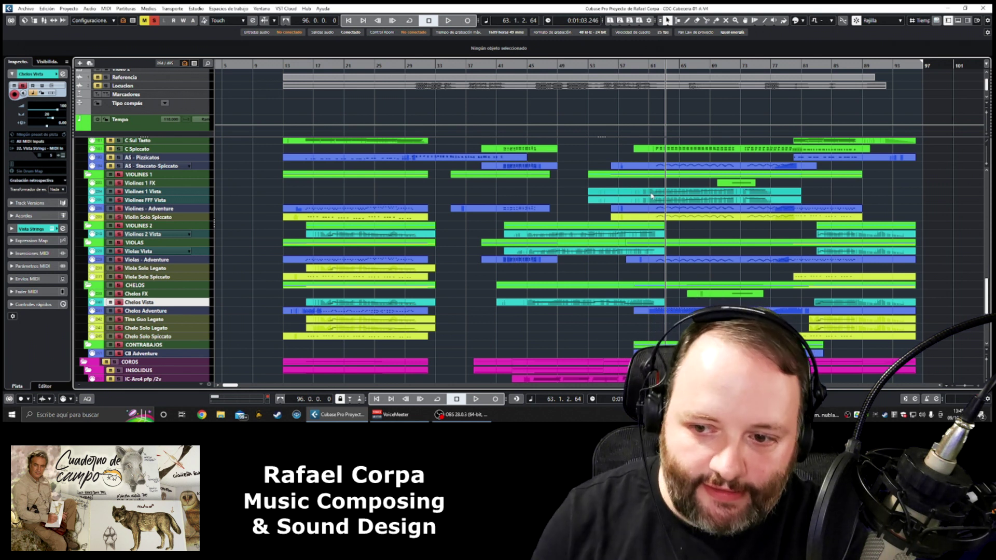
pyautogui.press('space')
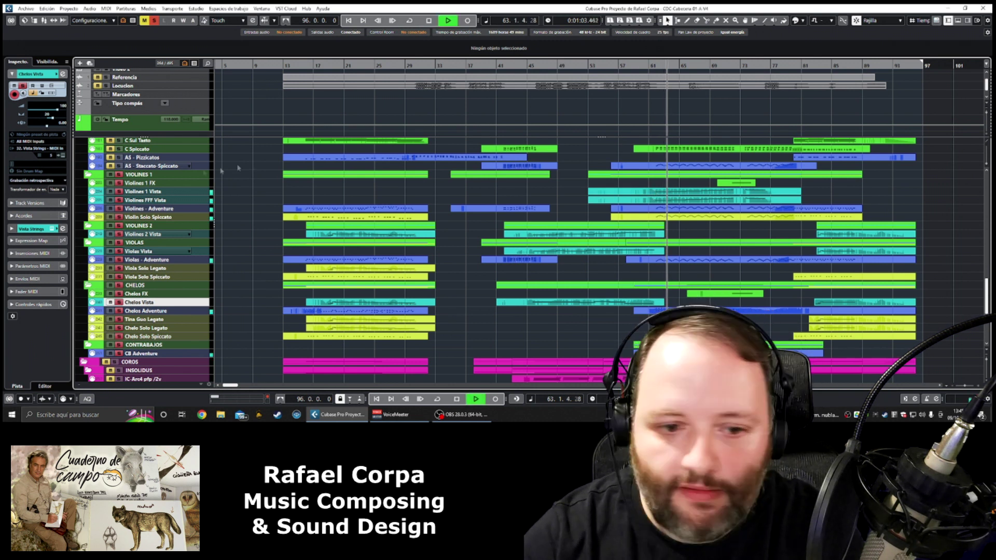
pyautogui.press('space')
# Step: Select the Violines 1 Vista and Violines FFF Vista tracks together and play the soloed strings from about bar 60
pyautogui.click(135, 193)
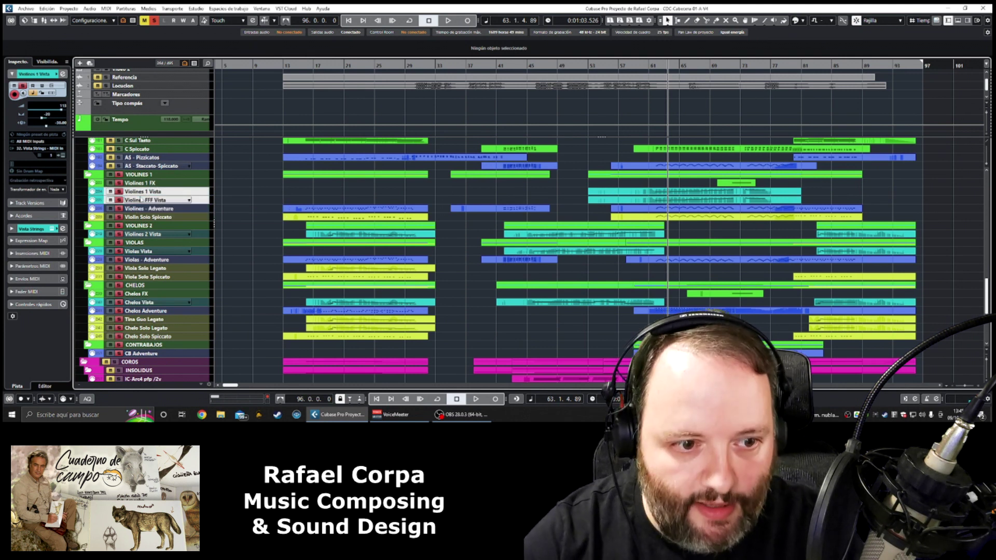
pyautogui.keyDown('ctrl'); pyautogui.click(142, 201); pyautogui.keyUp('ctrl')
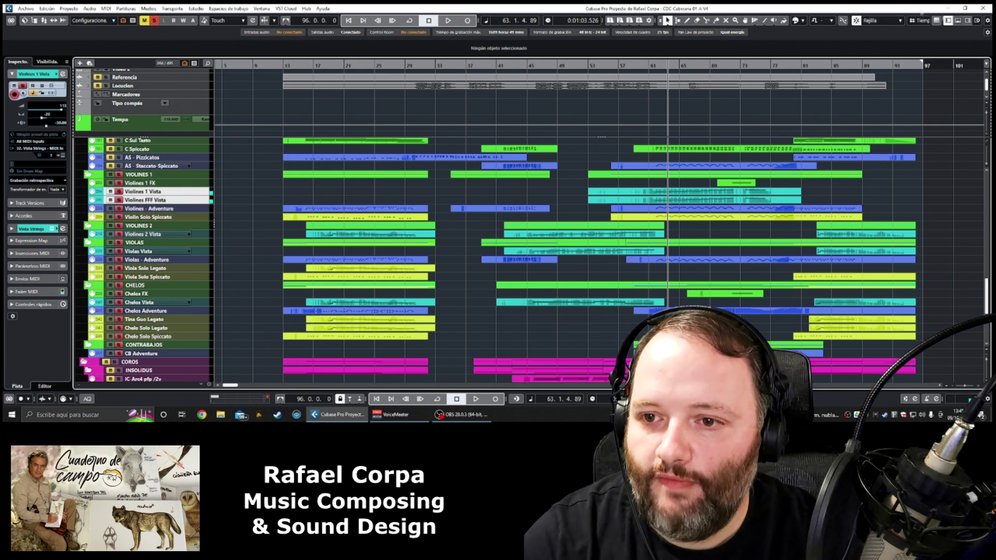
pyautogui.click(641, 65)
pyautogui.press('space')
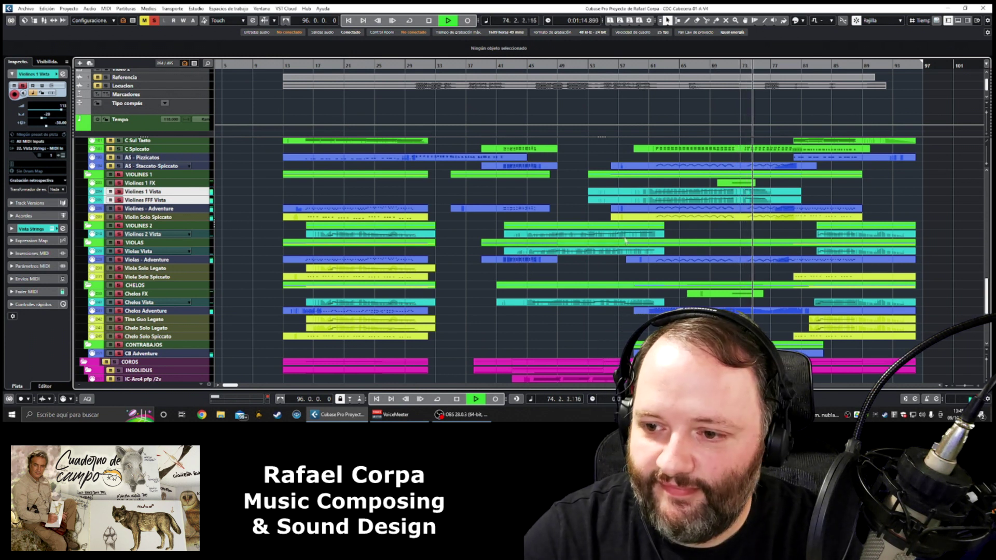
pyautogui.press('space')
# Step: Select the Violines 1 FX track and play the soloed strings from bar 72 to about bar 77
pyautogui.click(164, 183)
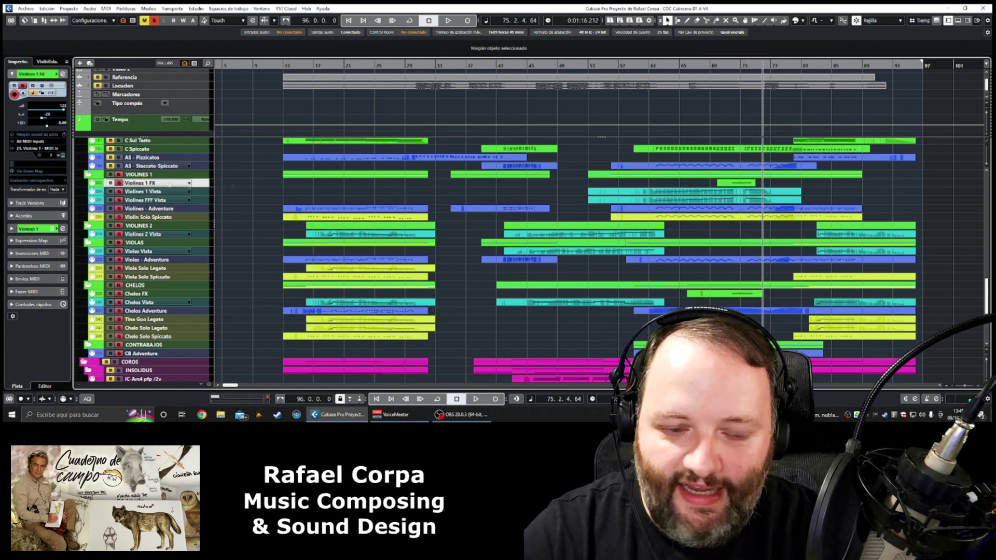
pyautogui.click(750, 66)
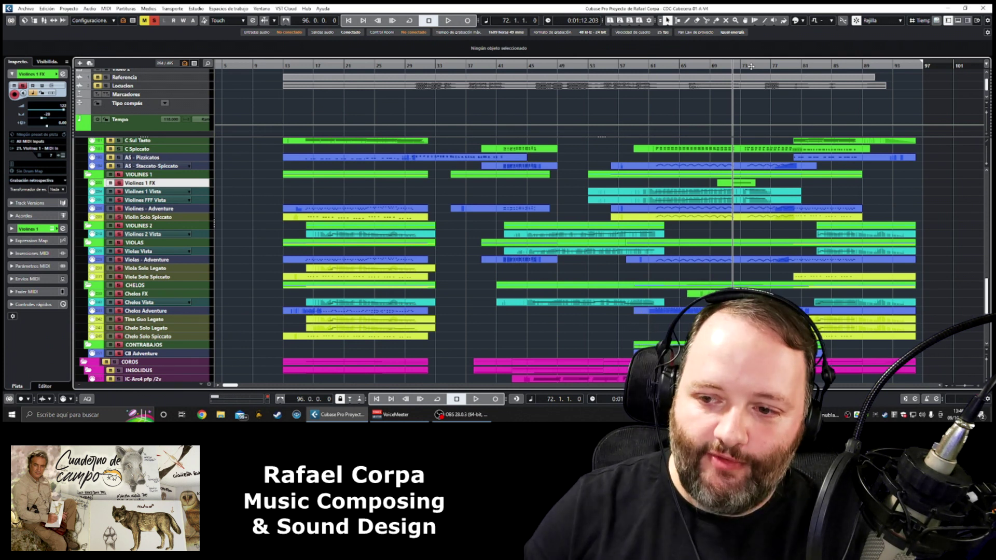
pyautogui.press('space')
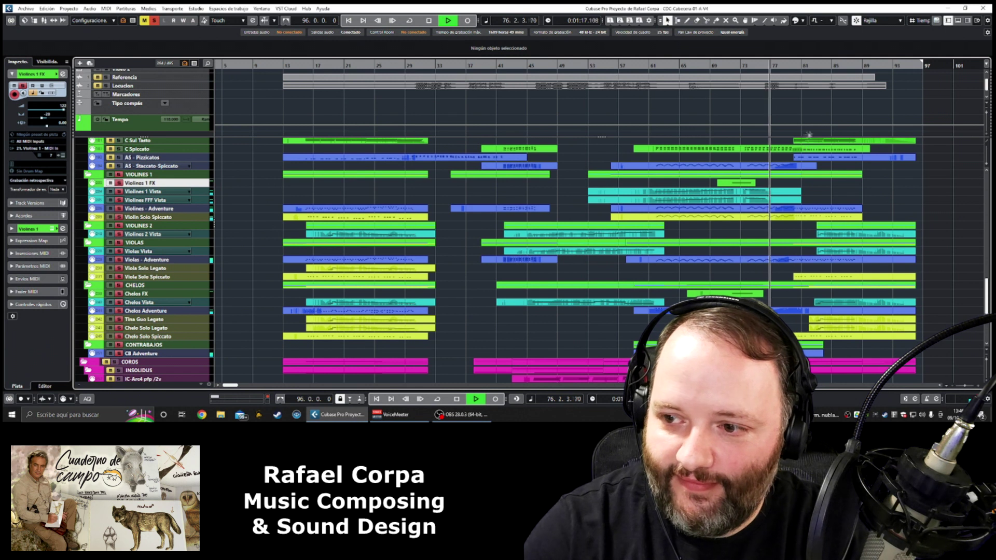
pyautogui.press('space')
# Step: Play the closing passage of the soloed strings from bar 84 to bar 89
pyautogui.click(828, 66)
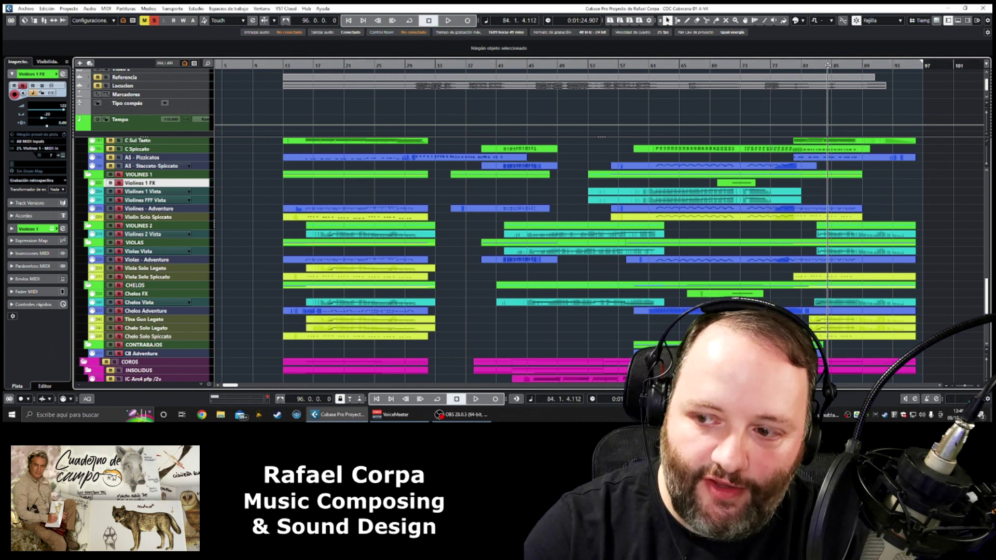
pyautogui.press('space')
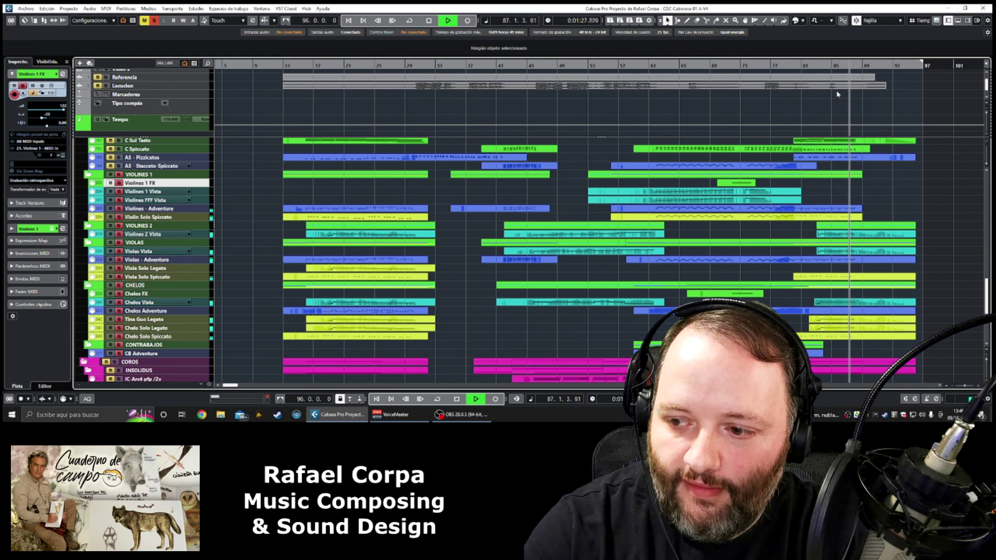
pyautogui.press('space')
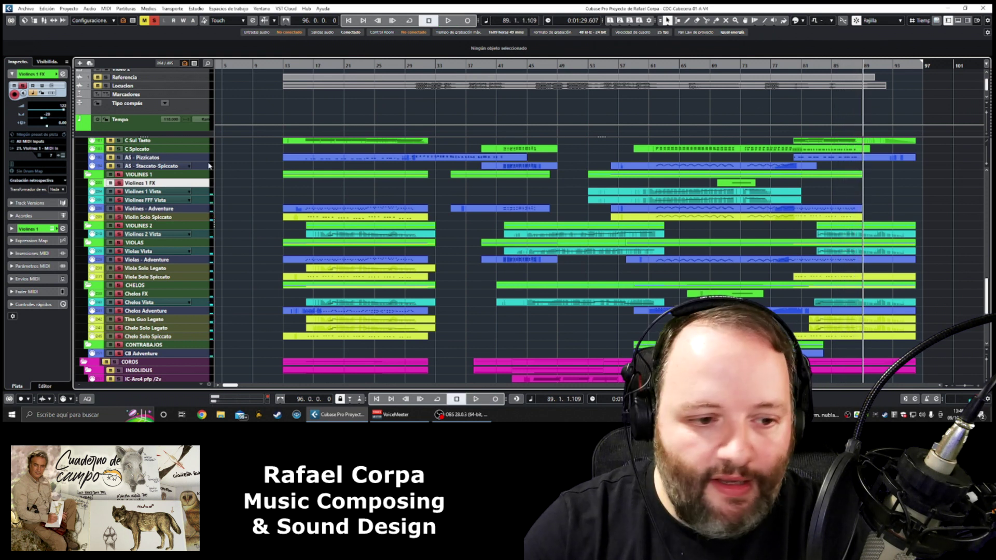
# Step: Take the VIOLINES 1, VIOLINES 2, VIOLAS, CHELOS and CONTRABAJOS folders out of solo and solo the COROS folder instead
pyautogui.scroll(10, 149, 299)
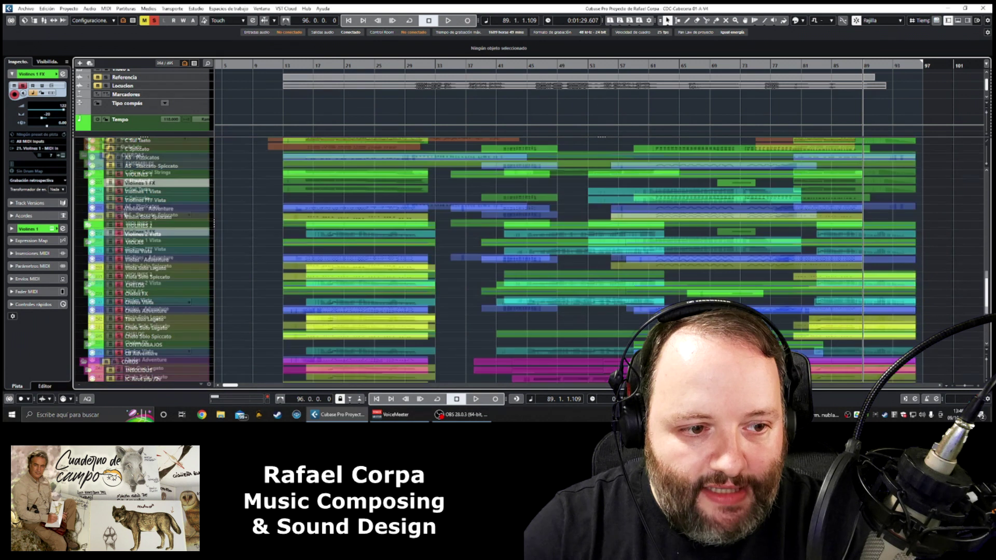
pyautogui.scroll(-3, 118, 263)
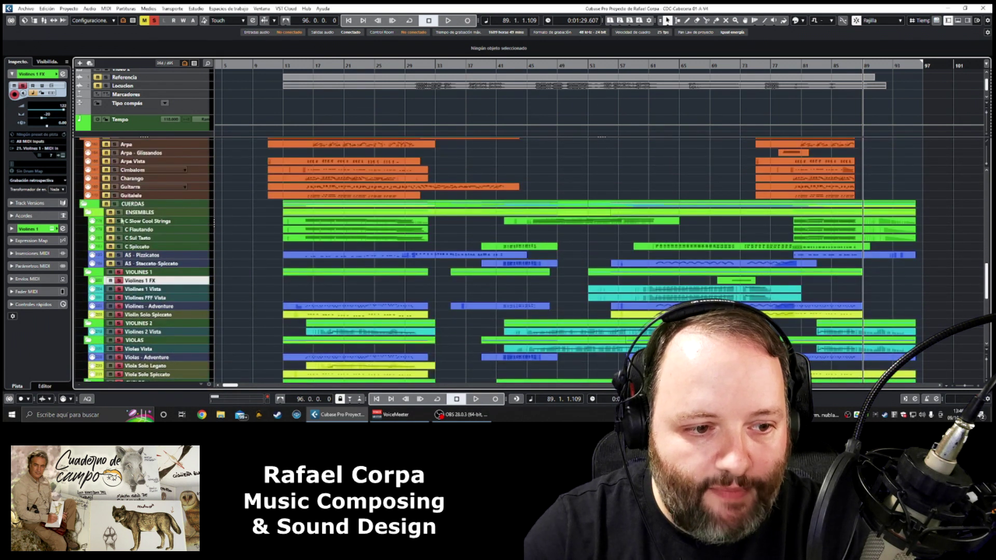
pyautogui.click(119, 272)
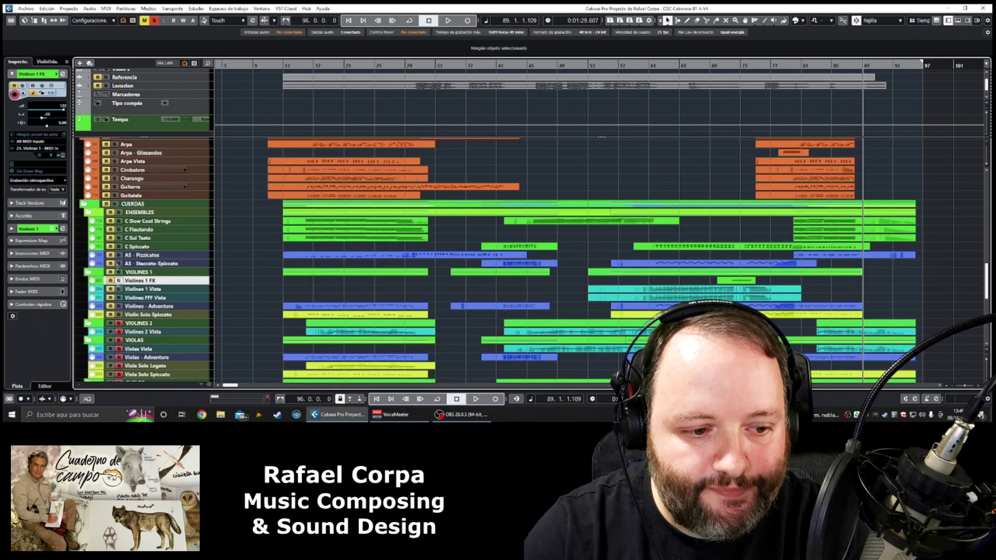
pyautogui.scroll(-9, 125, 319)
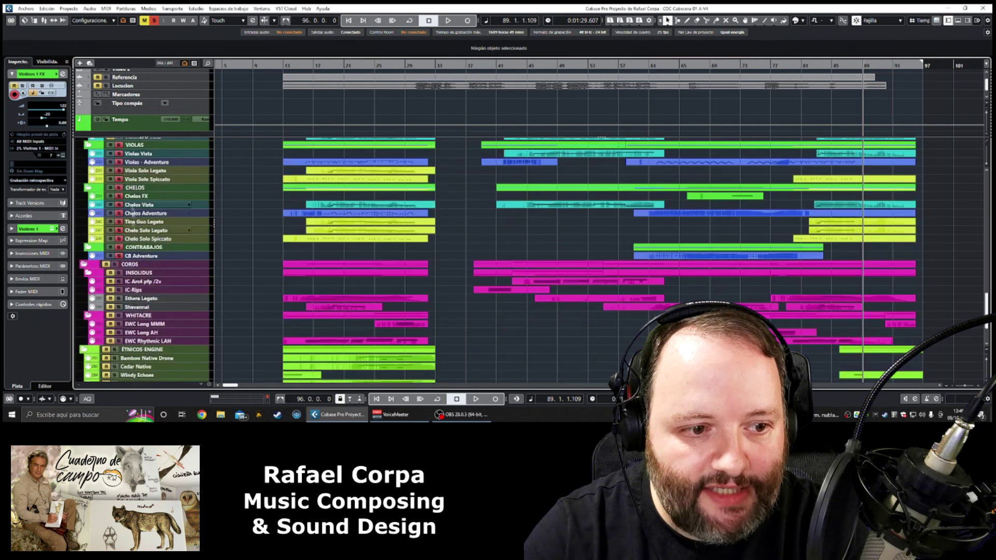
pyautogui.click(119, 194)
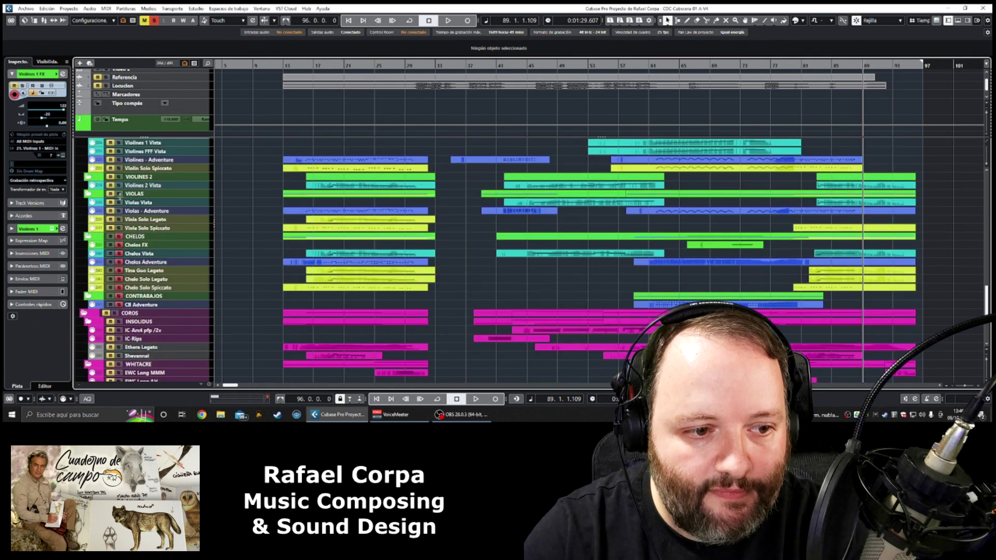
pyautogui.click(118, 237)
pyautogui.click(119, 296)
pyautogui.scroll(-3, 322, 232)
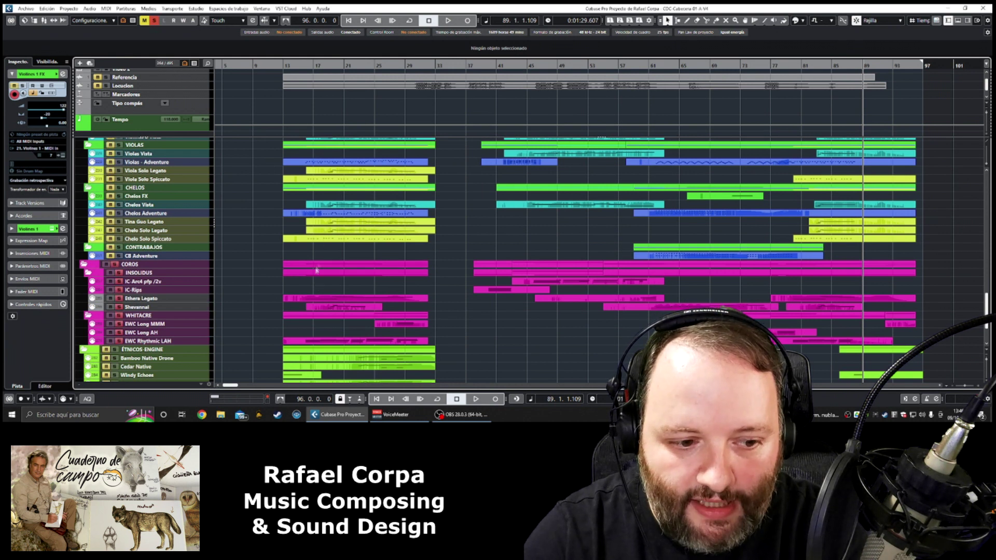
# Step: Play the soloed choirs from bar 15 to bar 22 and select the Ethera Legato track
pyautogui.click(300, 67)
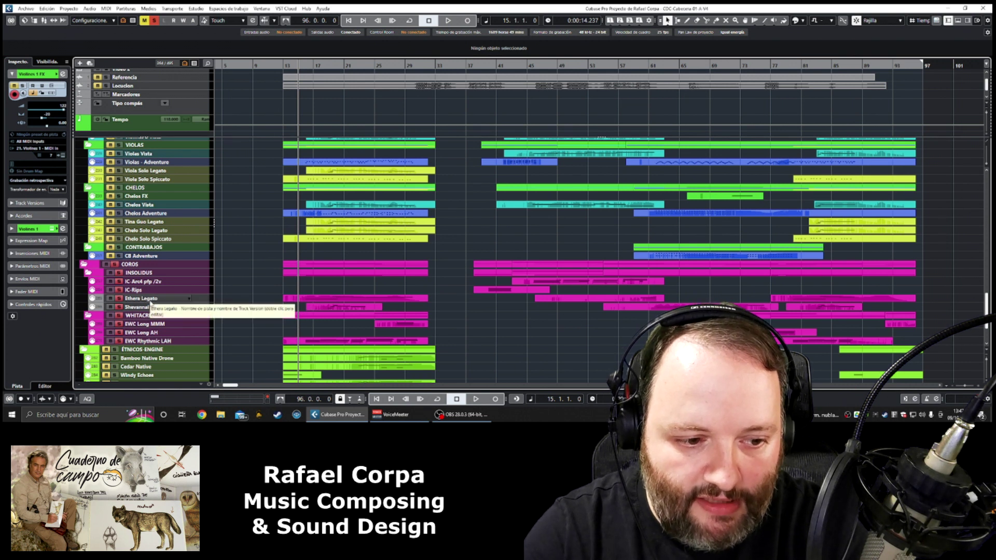
pyautogui.press('space')
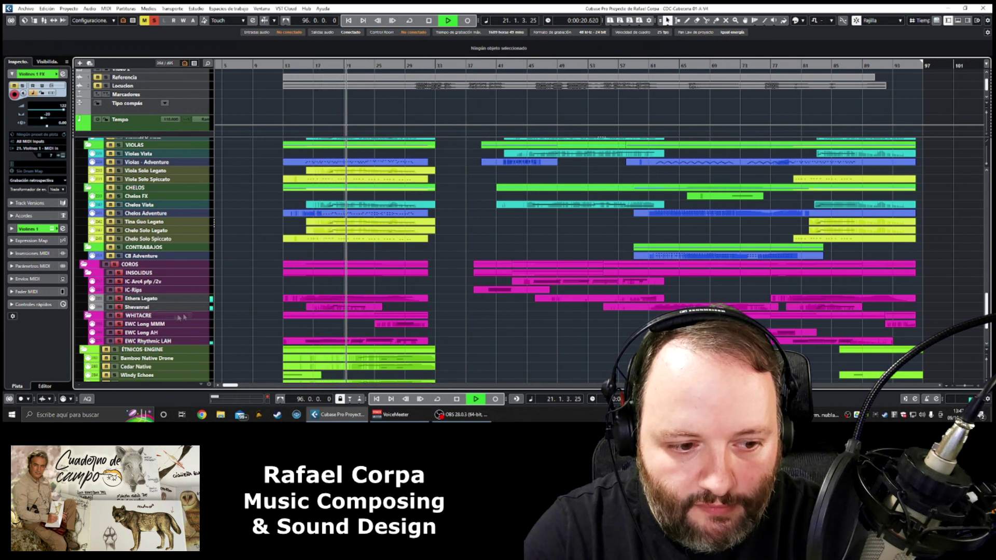
pyautogui.press('space')
pyautogui.click(169, 301)
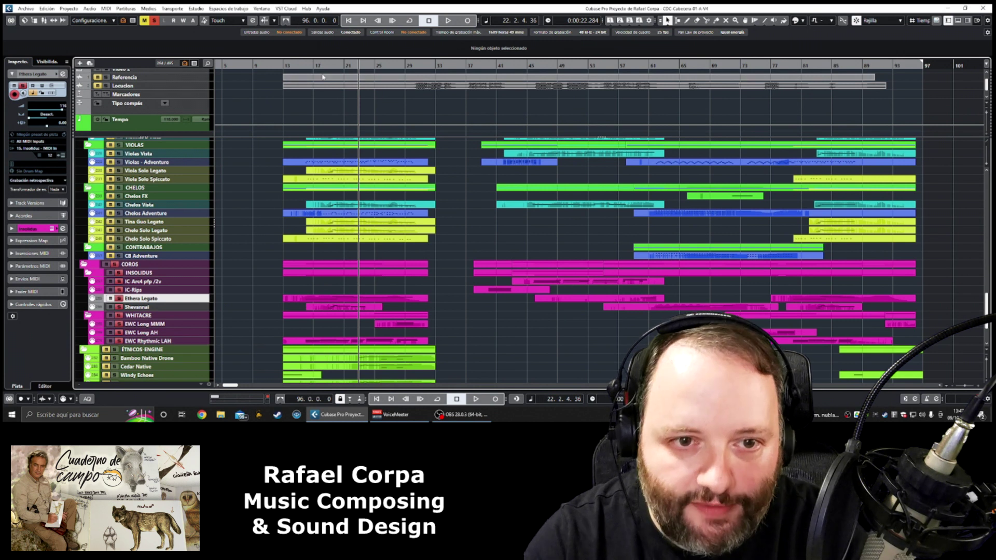
# Step: Replay the soloed choirs from bar 15 to bar 19 and select the EWC Rhythmic LAH track
pyautogui.doubleClick(299, 67)
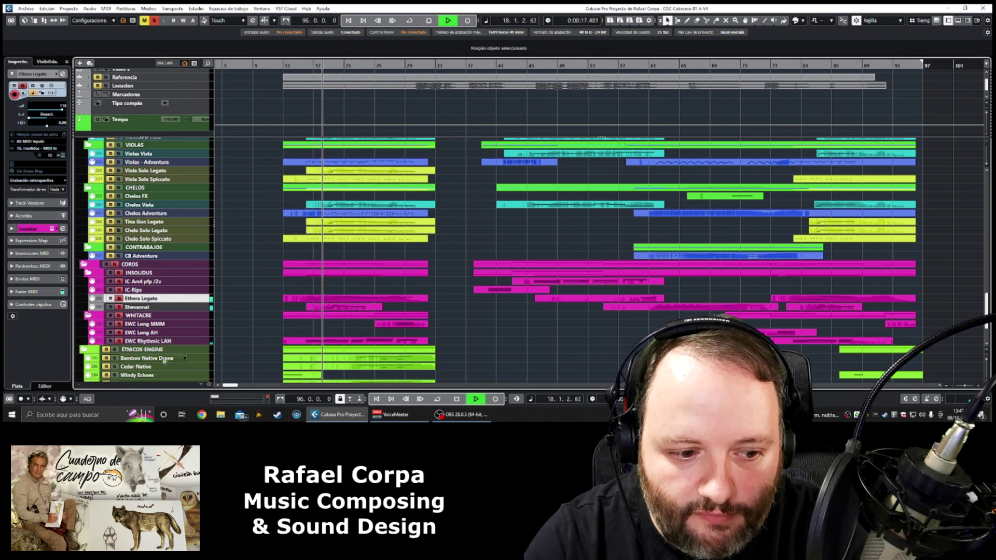
pyautogui.press('space')
pyautogui.click(165, 341)
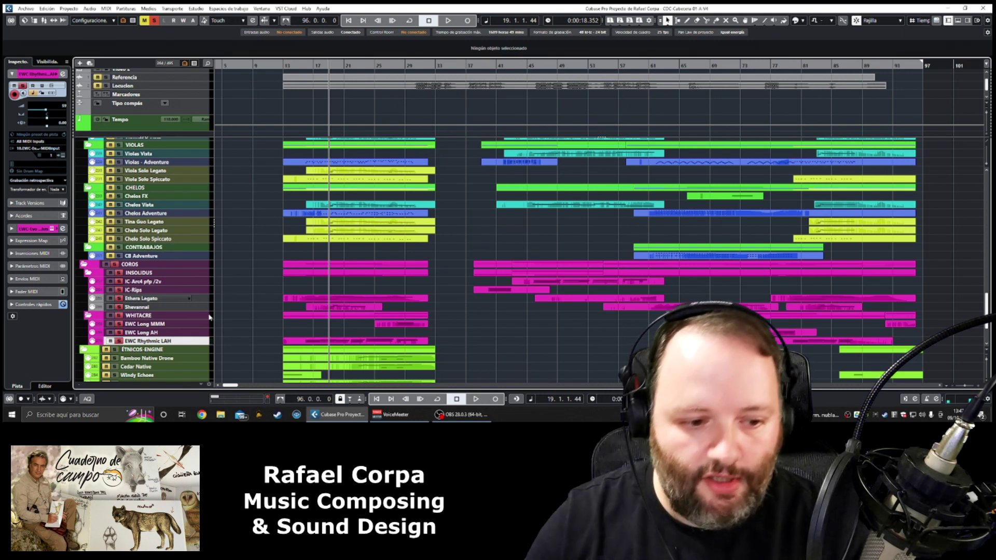
# Step: Play the second choir passage from bar 40 to bar 44
pyautogui.click(351, 183)
pyautogui.press('space')
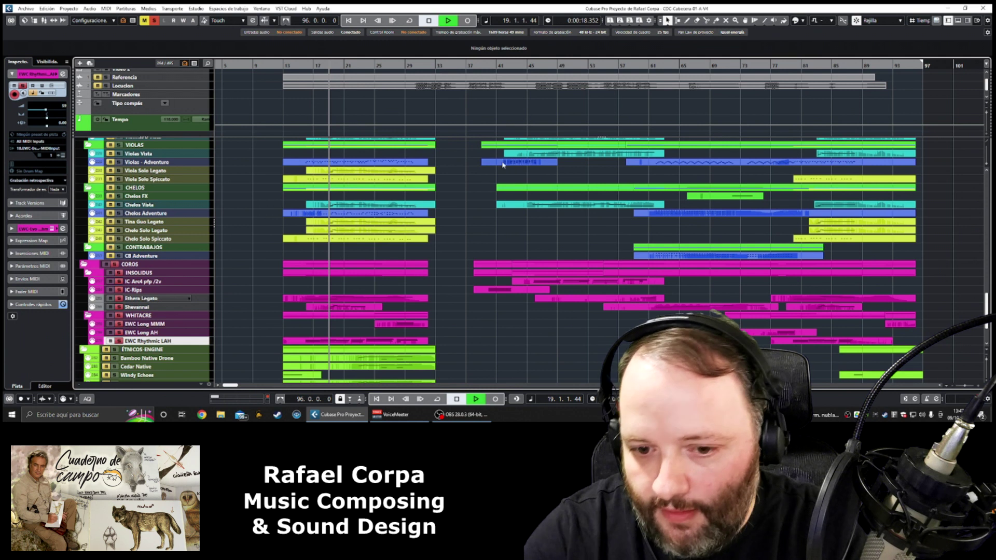
pyautogui.click(491, 66)
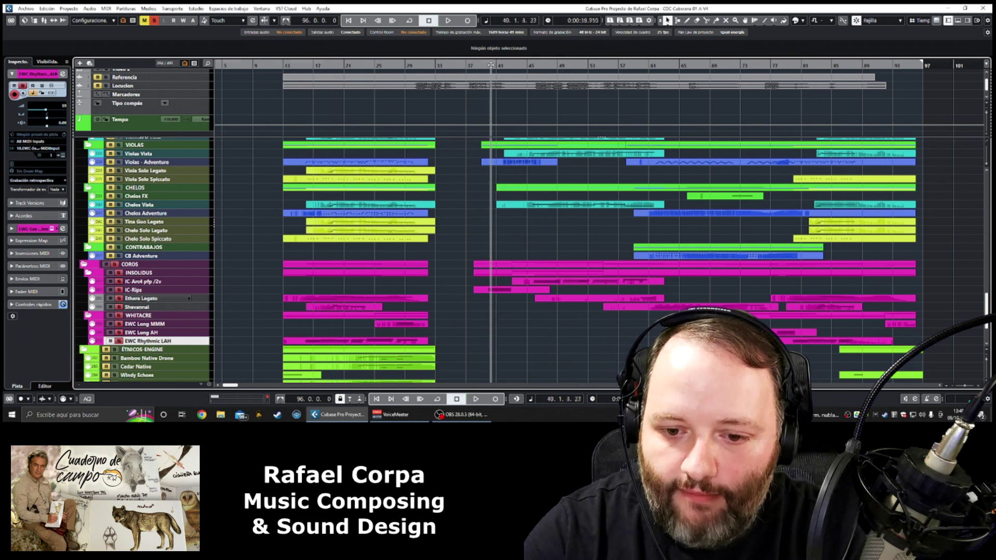
pyautogui.press('space')
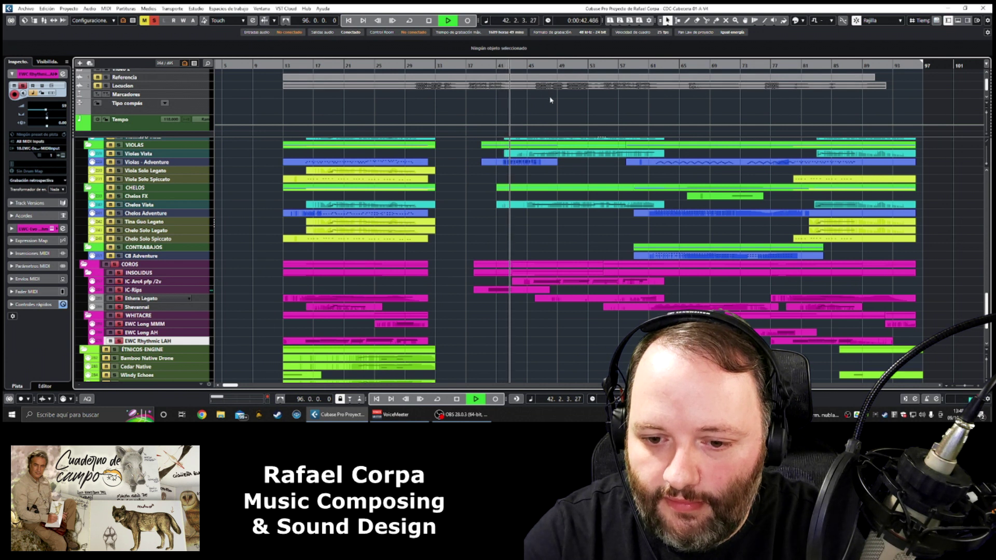
pyautogui.press('space')
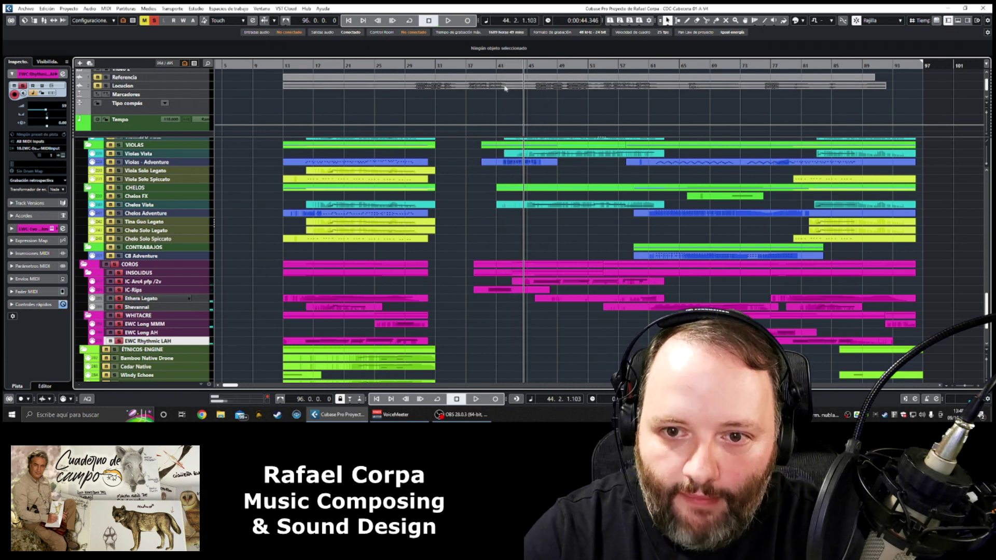
# Step: Replay the choirs from bar 40 to bar 47 and select the IC-Arc4 pfp /2v track
pyautogui.click(491, 66)
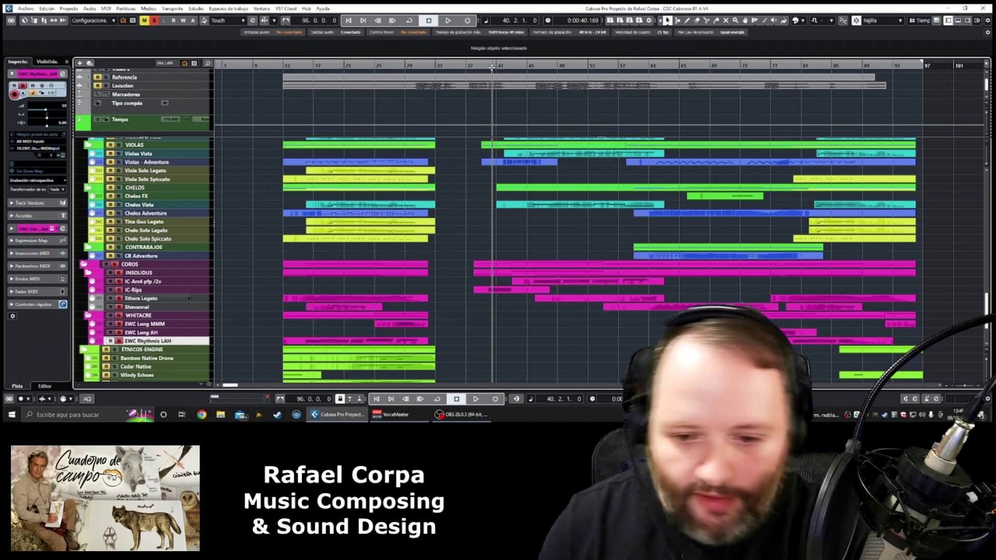
pyautogui.press('space')
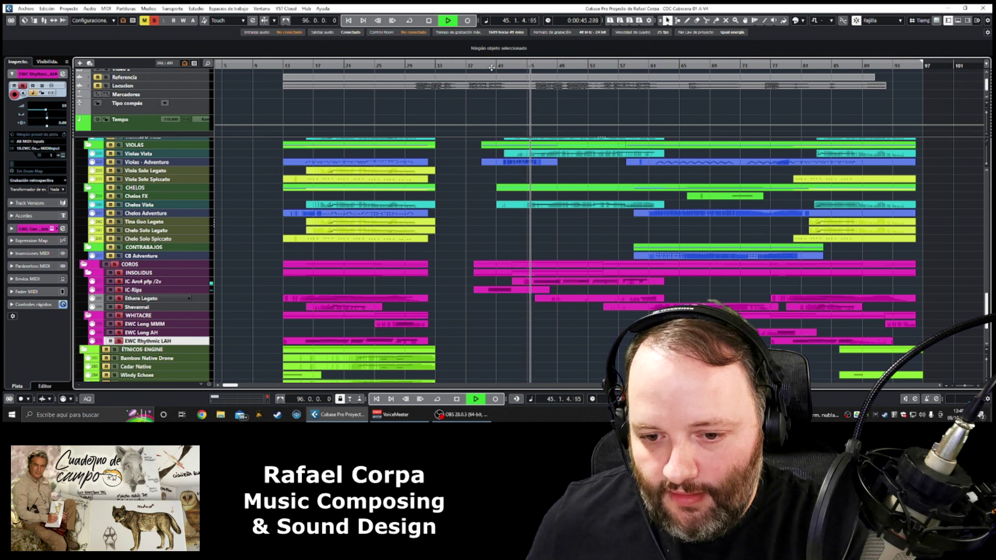
pyautogui.press('space')
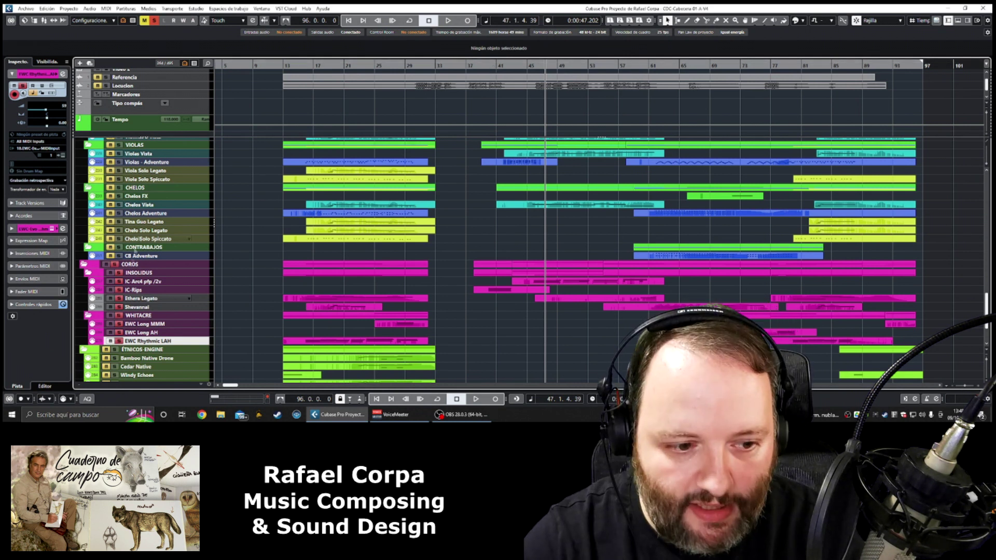
pyautogui.click(197, 280)
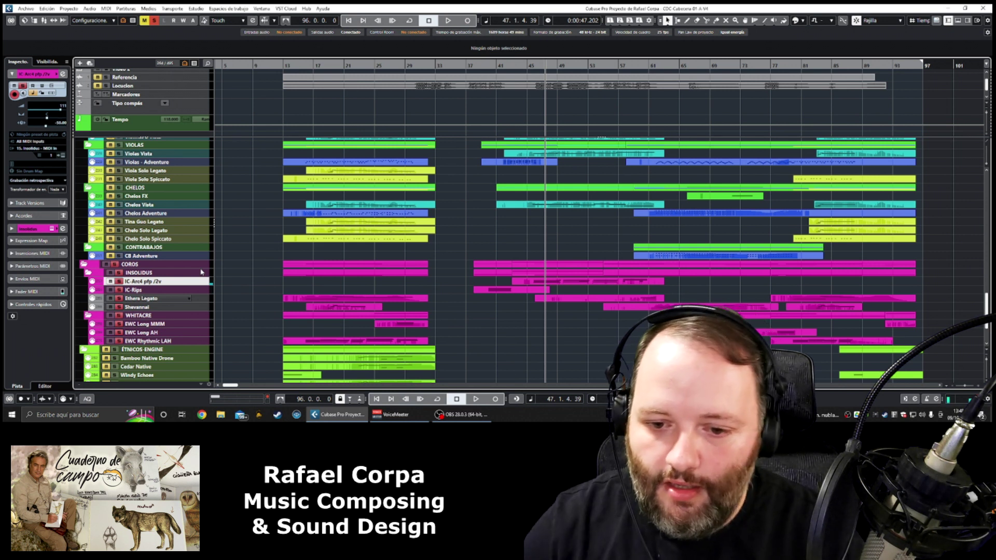
# Step: Look over the track list from the pianos down to the synths and play the soloed choirs from about bar 40
pyautogui.scroll(8, 136, 210)
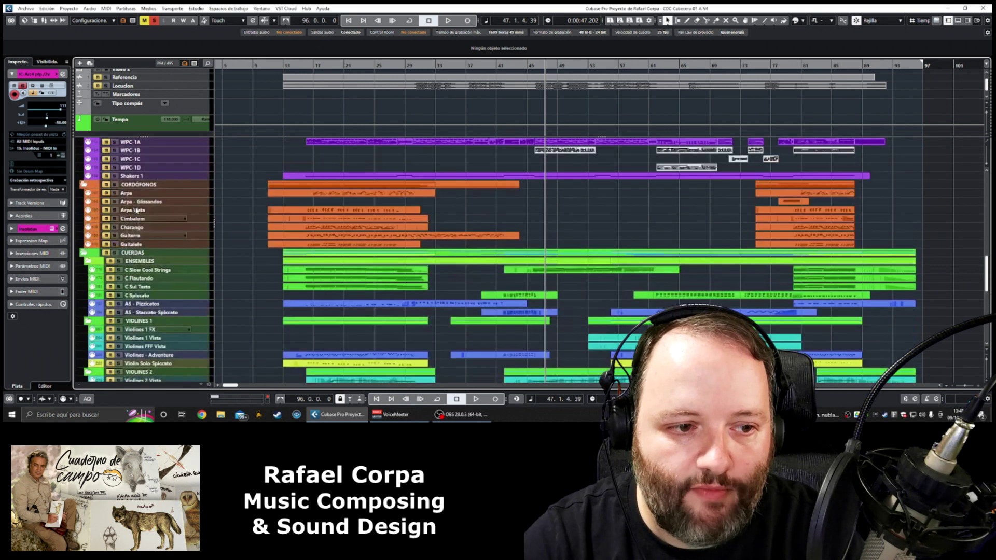
pyautogui.scroll(10, 136, 210)
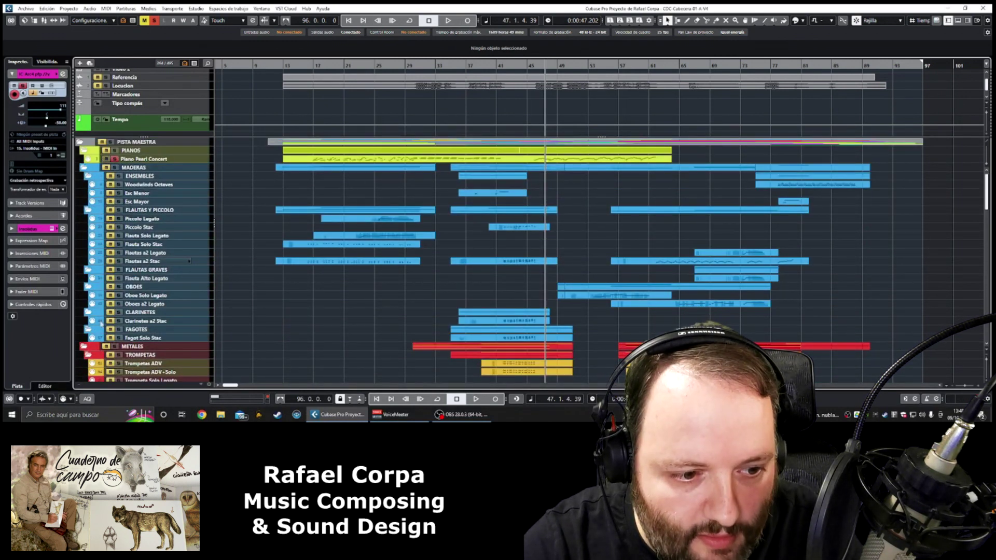
pyautogui.scroll(-15, 110, 297)
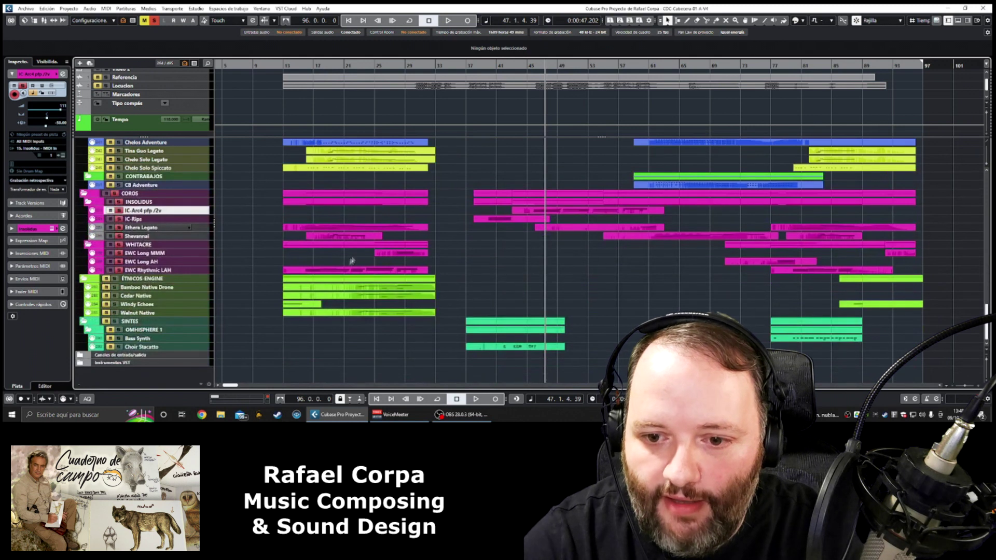
pyautogui.click(492, 66)
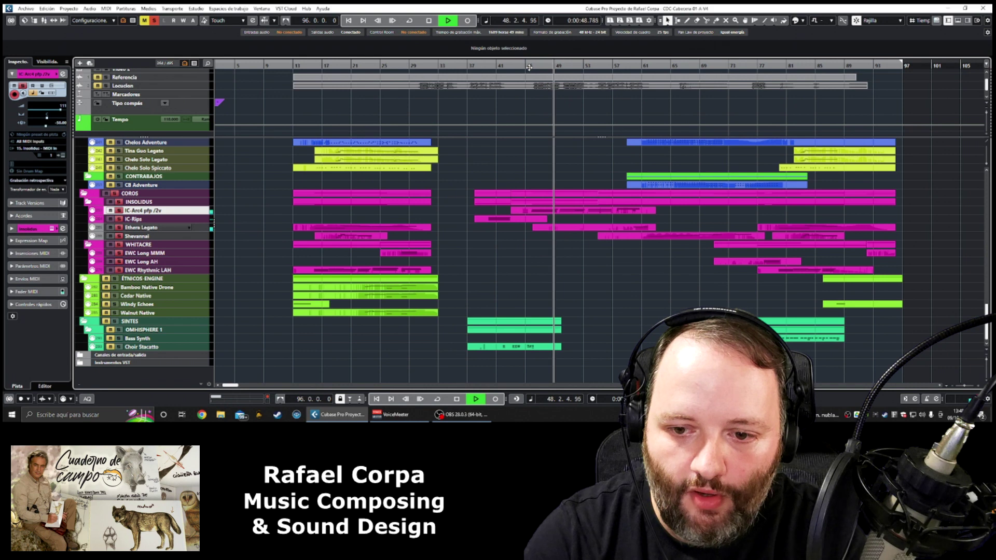
# Step: Keep the choirs playing to bar 64 while examining the brass, percussion and oboe tracks, and select the Shevannai track
pyautogui.scroll(5, 263, 253)
pyautogui.scroll(10, 263, 253)
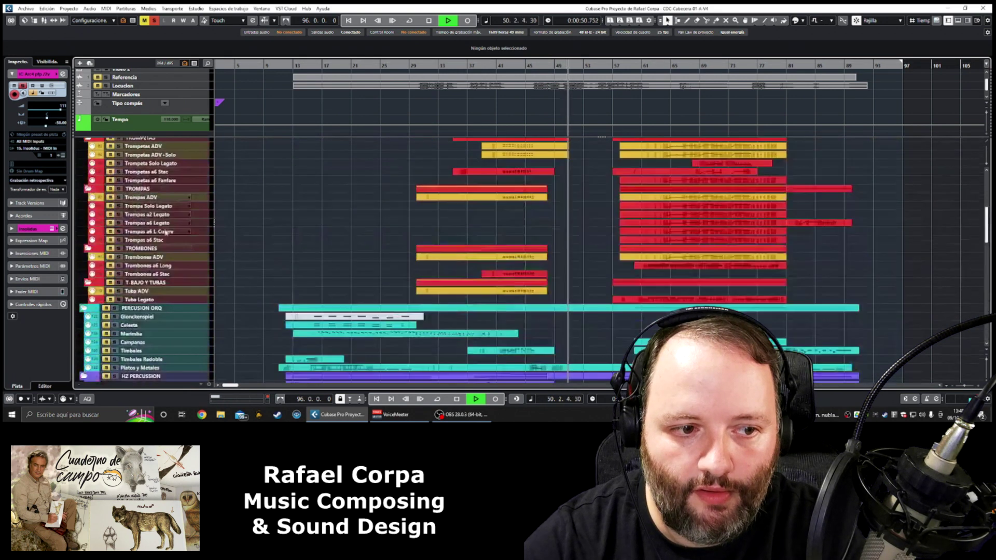
pyautogui.scroll(-12, 596, 252)
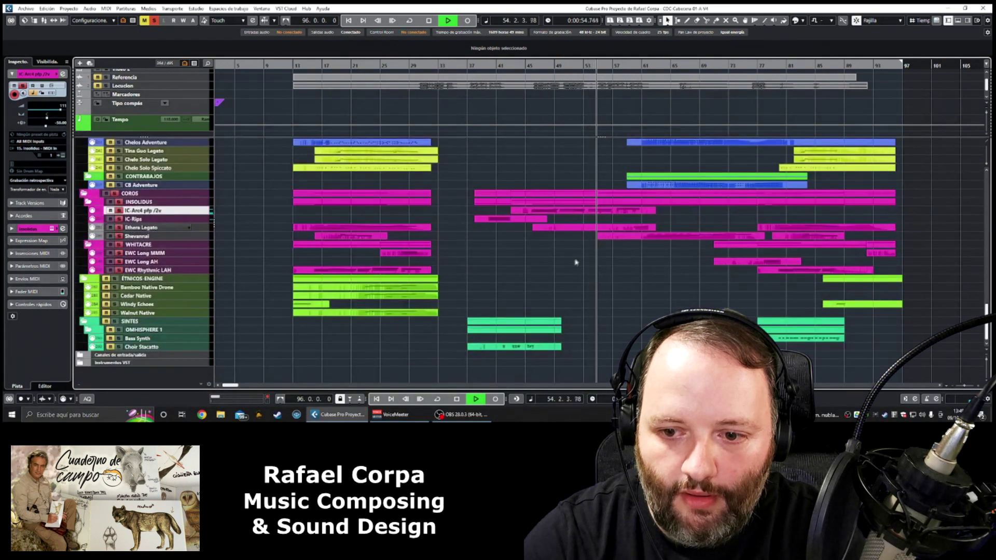
pyautogui.scroll(6, 128, 226)
pyautogui.scroll(5, 129, 226)
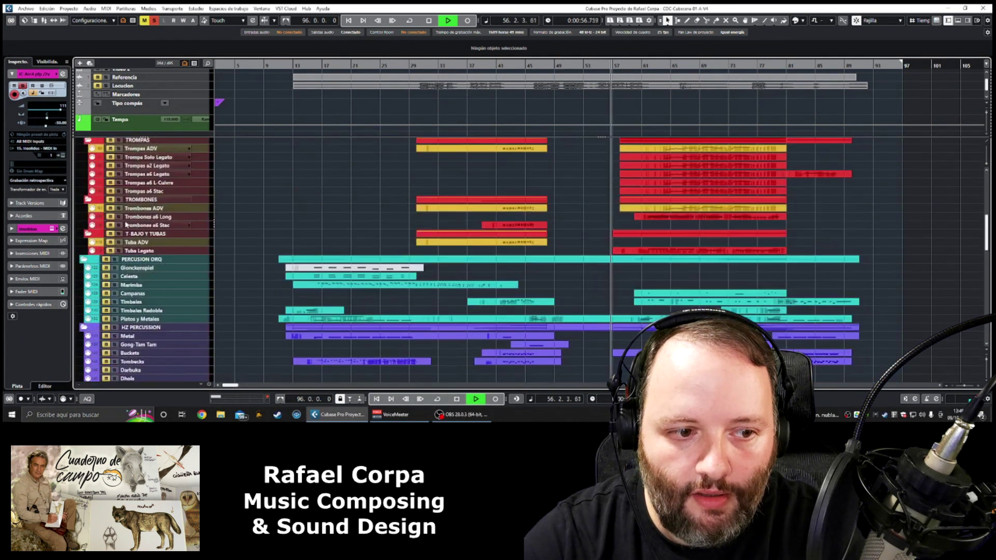
pyautogui.scroll(4, 125, 231)
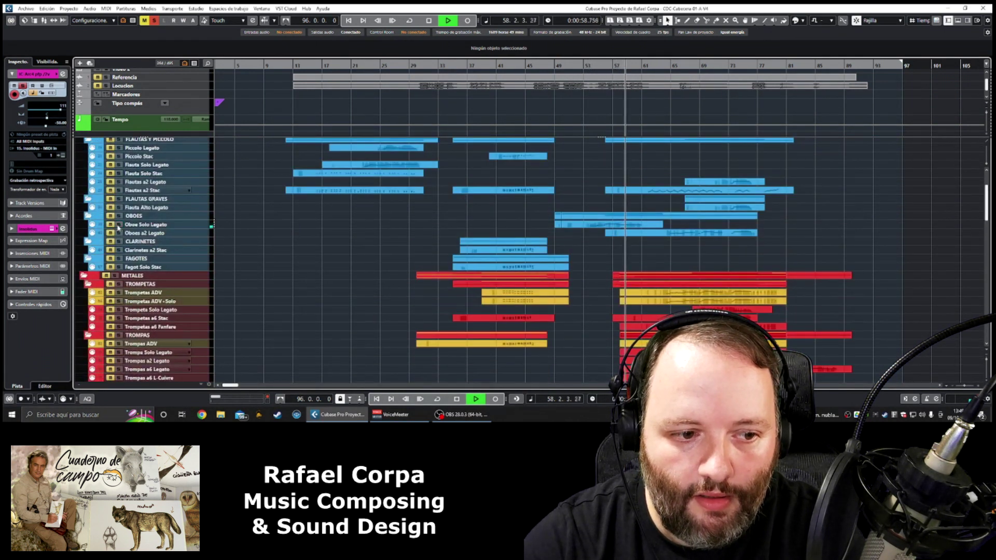
pyautogui.scroll(-10, 122, 232)
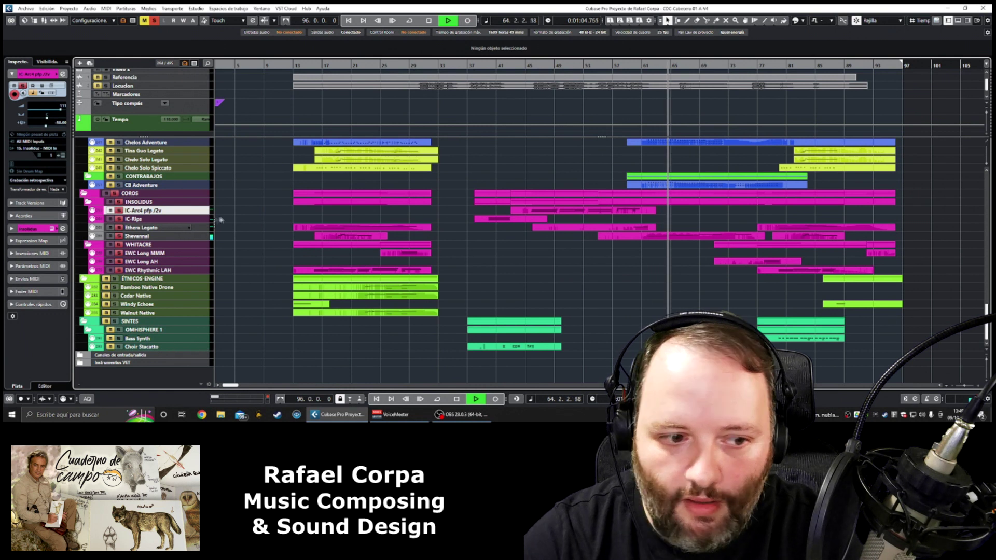
pyautogui.press('space')
pyautogui.click(144, 237)
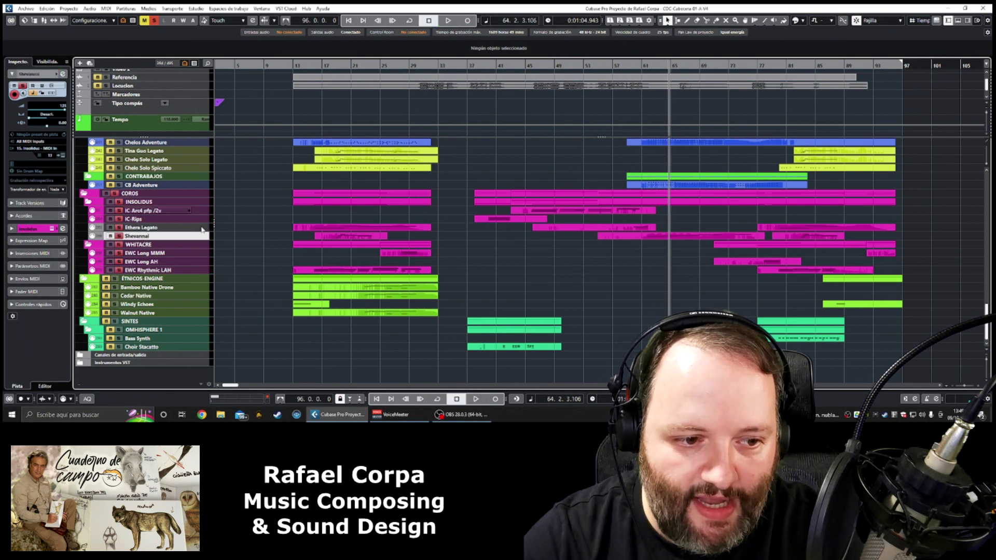
# Step: Open the Kontakt instrument behind the Shevannai track, view the Shevannai Legato patch, and close it again
pyautogui.click(63, 155)
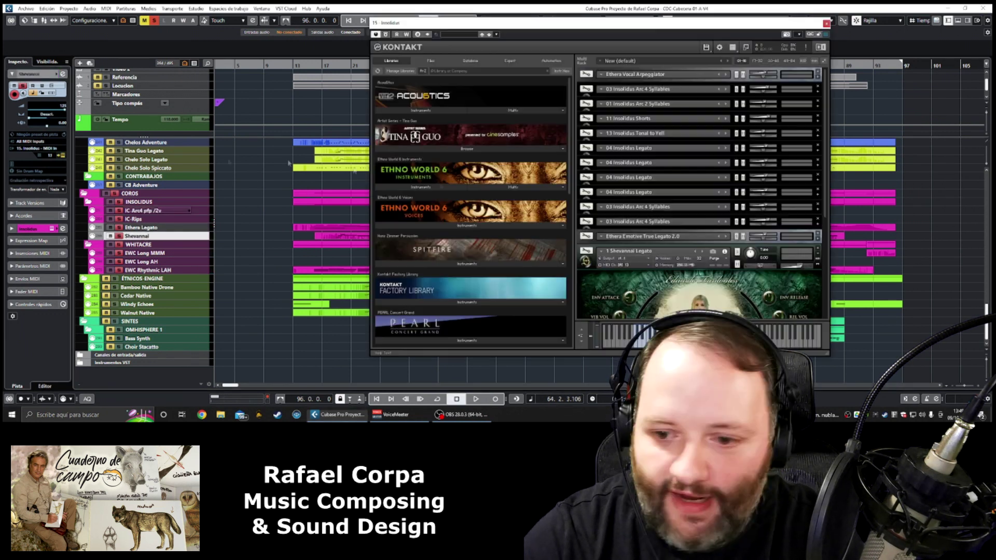
pyautogui.scroll(-5, 751, 276)
pyautogui.scroll(-3, 751, 277)
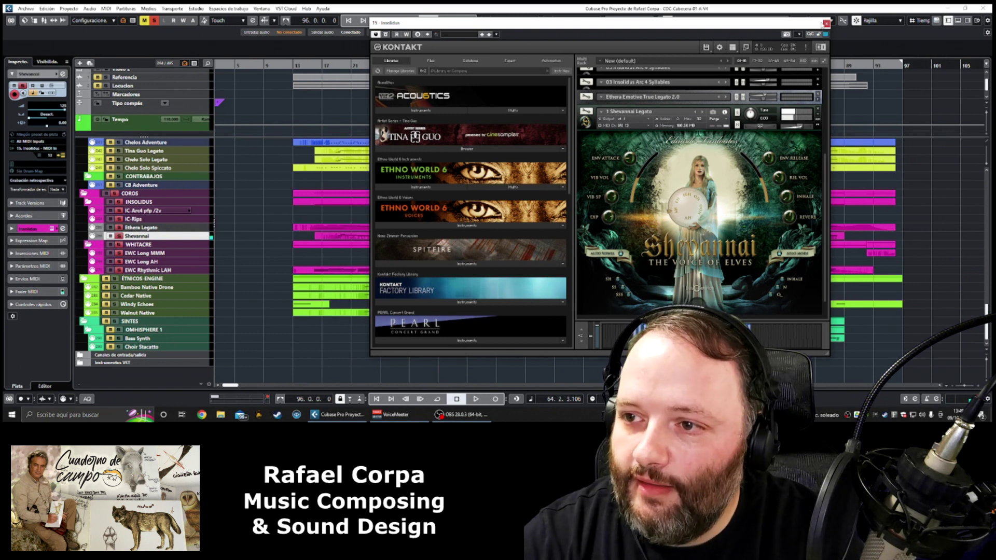
pyautogui.click(826, 23)
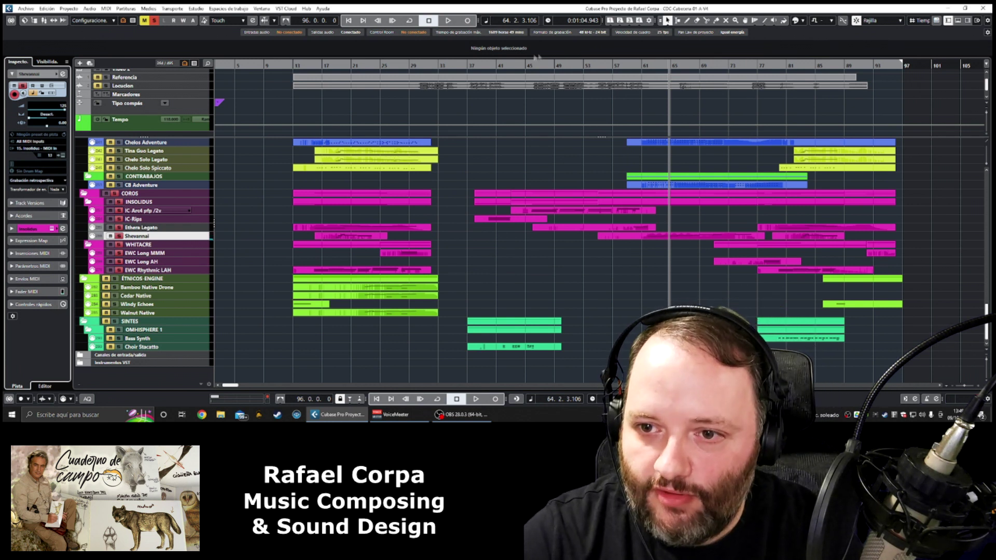
# Step: Play the soloed choirs from about bar 70 to bar 73, then from bar 81 to bar 88
pyautogui.click(635, 66)
pyautogui.click(708, 66)
pyautogui.press('space')
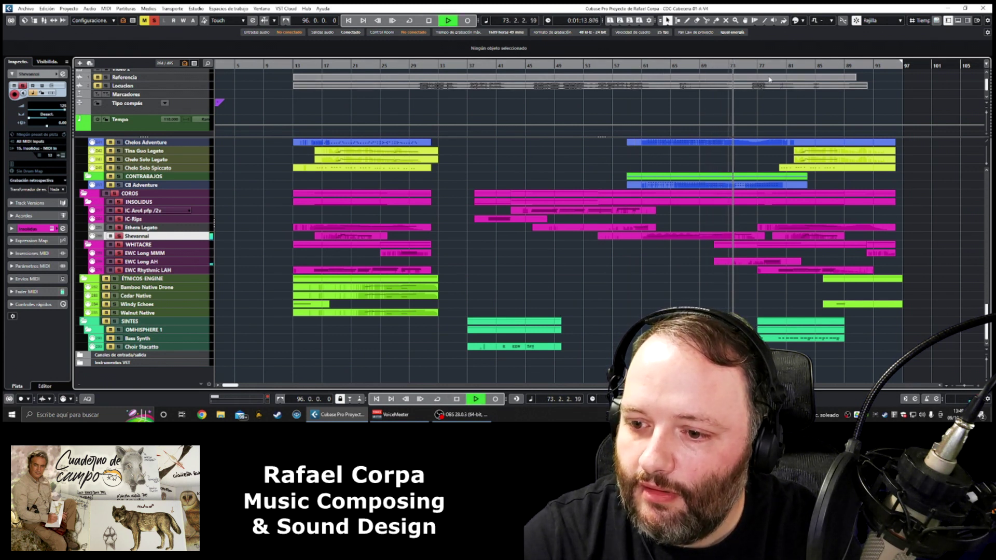
pyautogui.press('space')
pyautogui.click(789, 65)
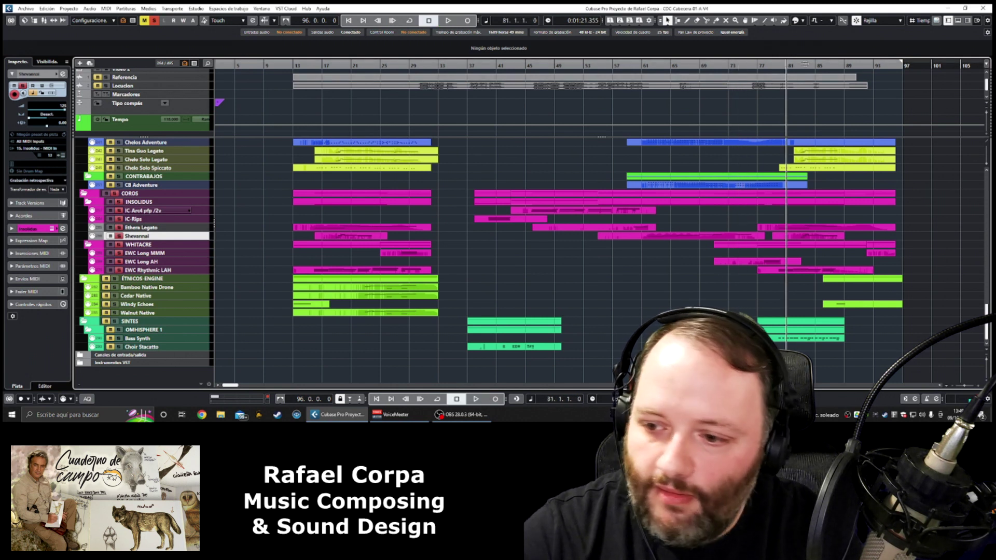
pyautogui.press('space')
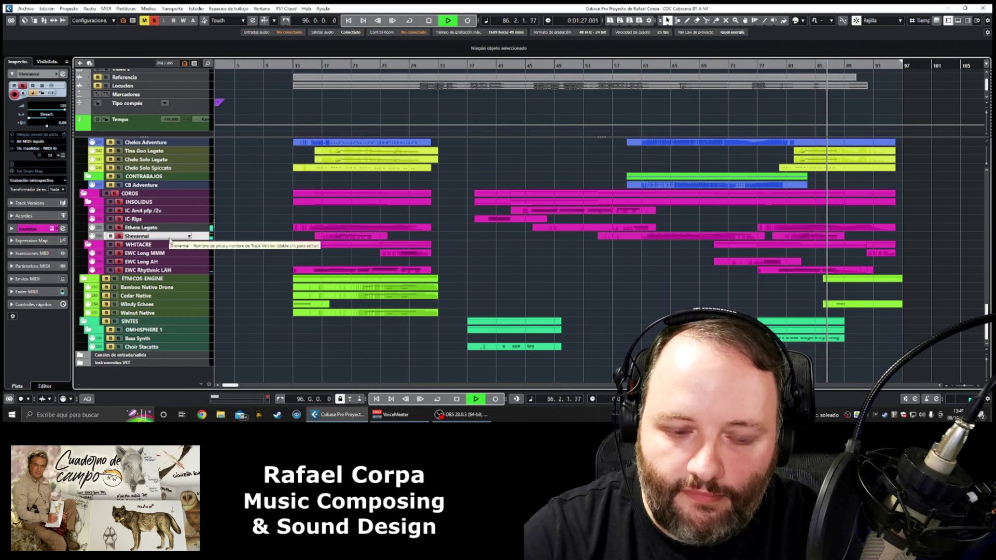
pyautogui.press('space')
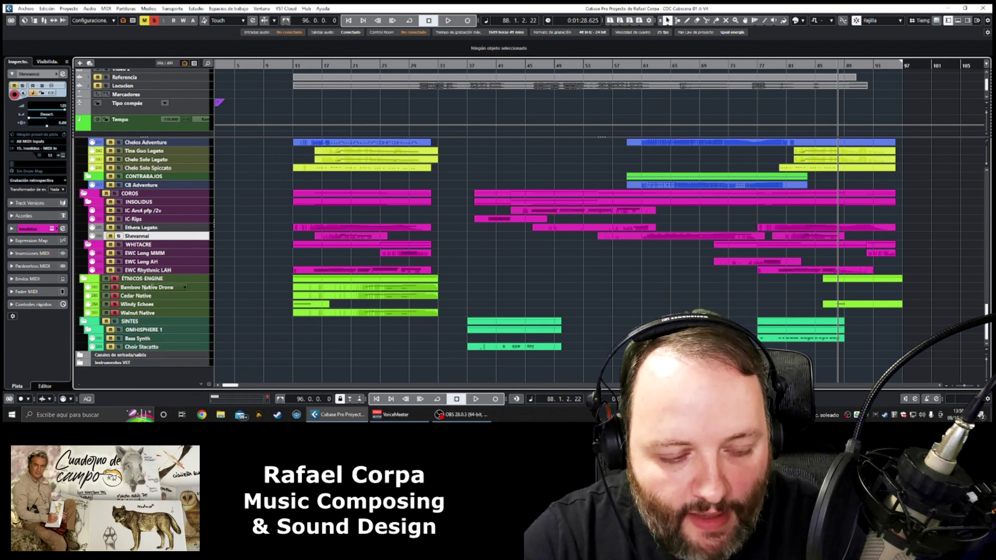
# Step: Go through the Bamboo Native Drone, Cedar Native and Windy Echoes tracks of the ÉTNICOS-ENGINE folder and view their Forest Kingdom 3 instrument in Engine
pyautogui.click(147, 280)
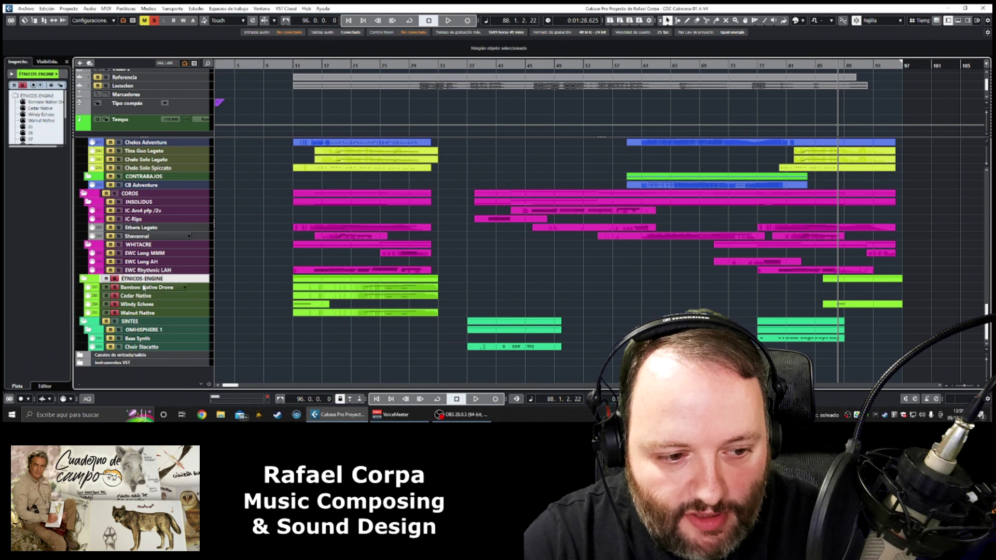
pyautogui.click(139, 288)
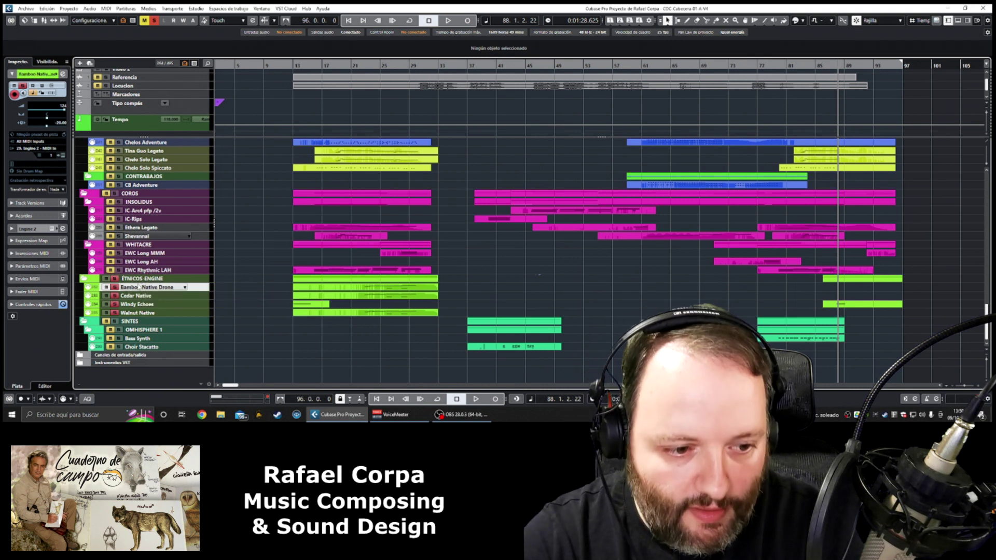
pyautogui.click(141, 304)
pyautogui.click(145, 286)
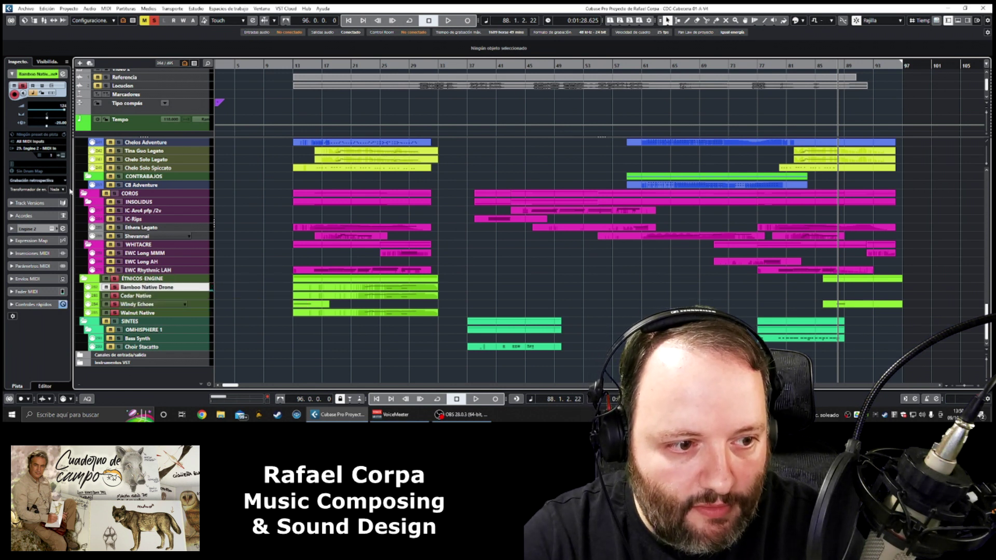
pyautogui.click(63, 156)
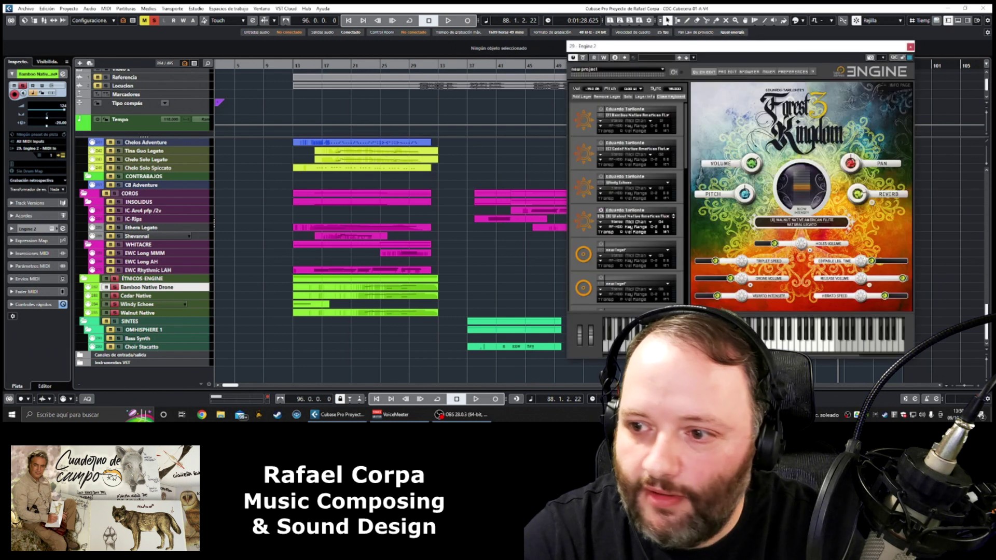
pyautogui.click(910, 47)
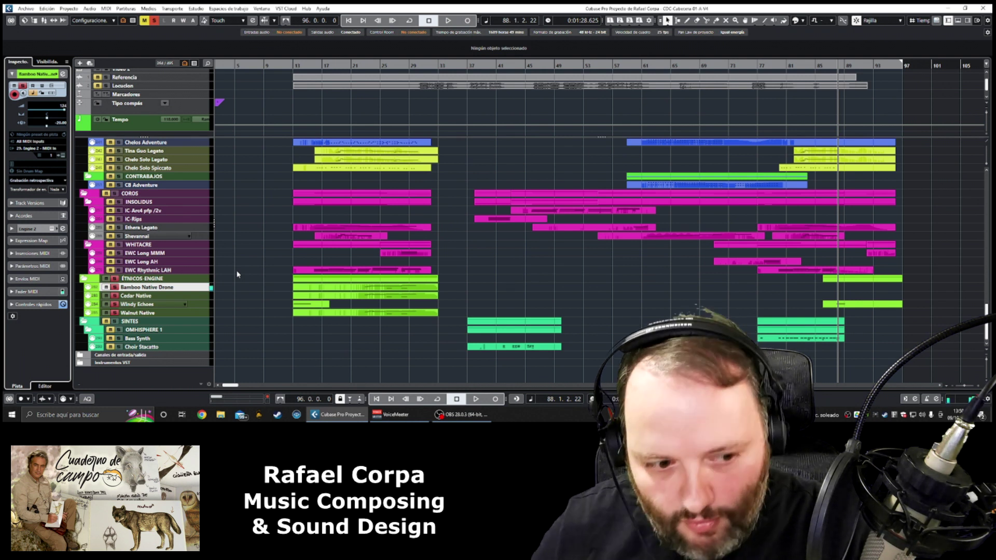
pyautogui.click(176, 295)
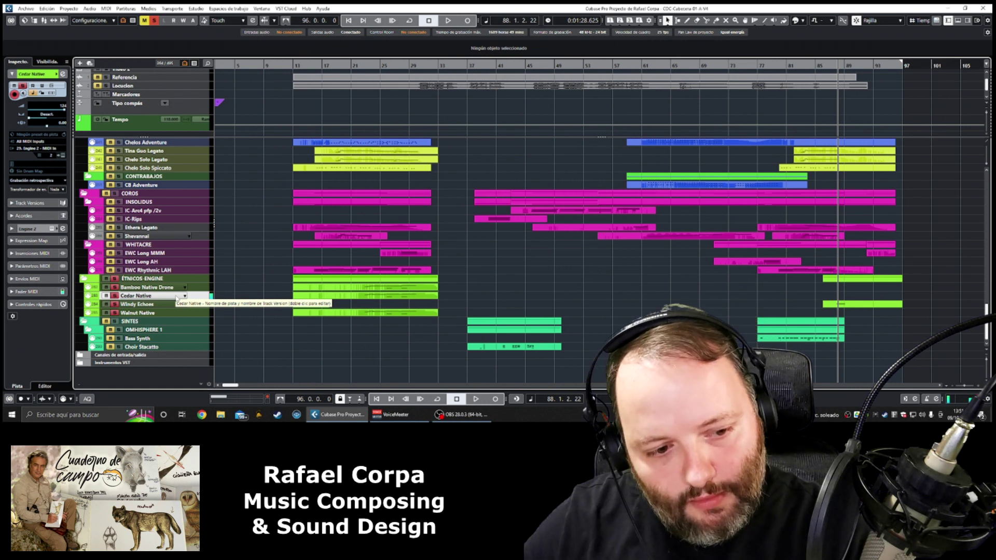
pyautogui.click(155, 304)
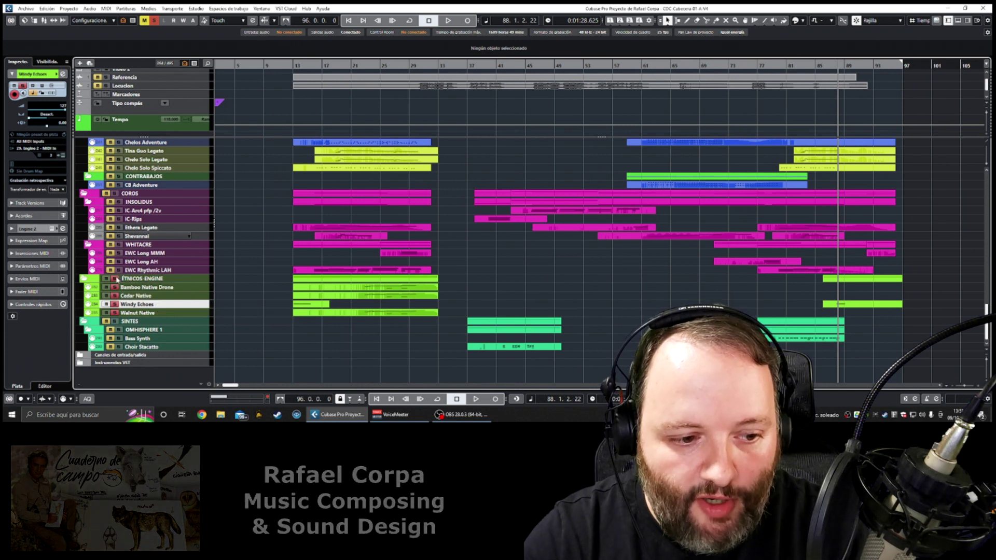
# Step: Clear the solo on the ethnic tracks and return the playback position to bar 12, before the piano part
pyautogui.scroll(15, 217, 298)
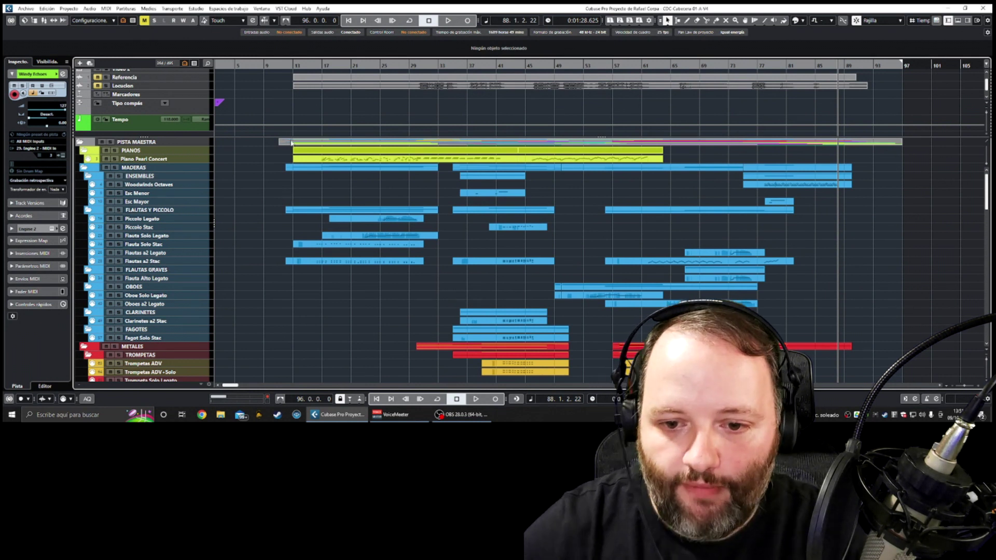
pyautogui.click(288, 65)
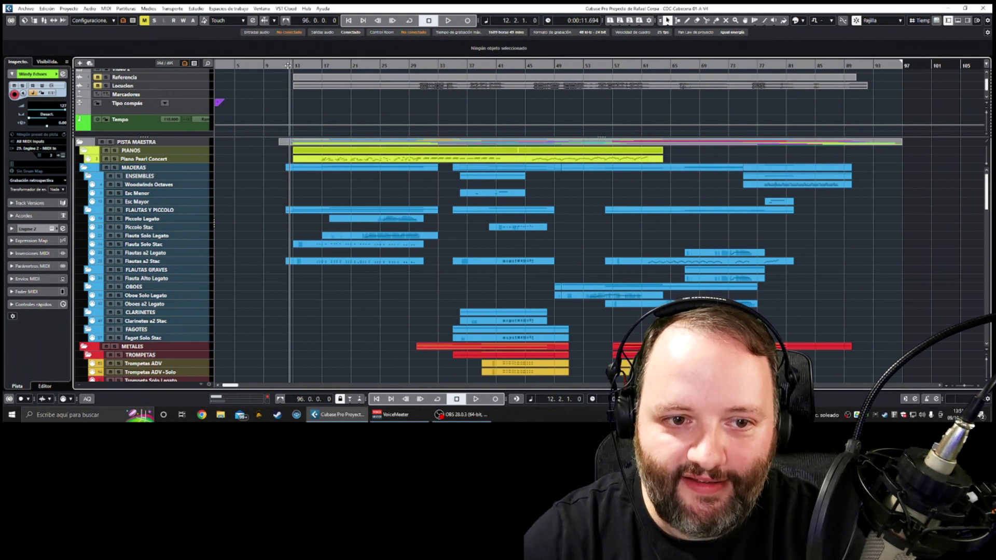